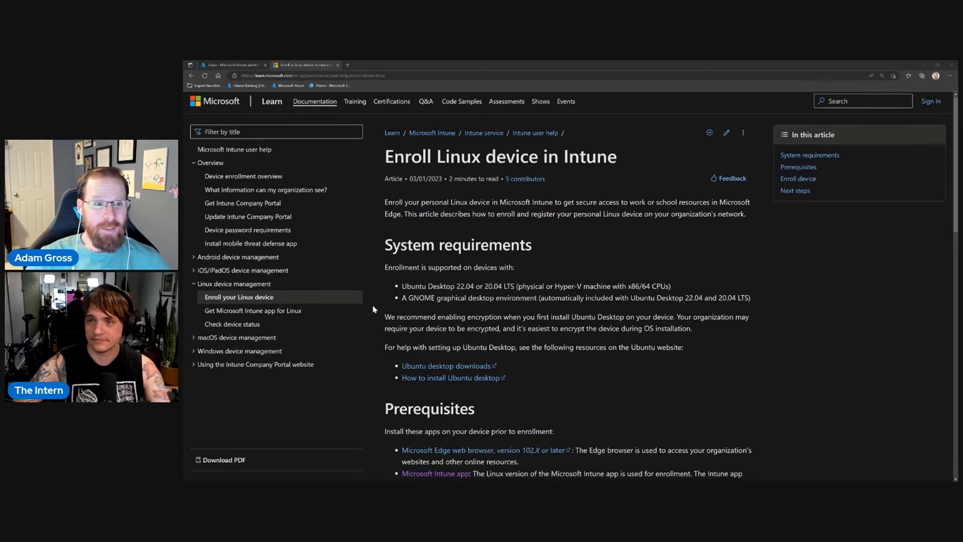
scroll(373, 309, down, 2)
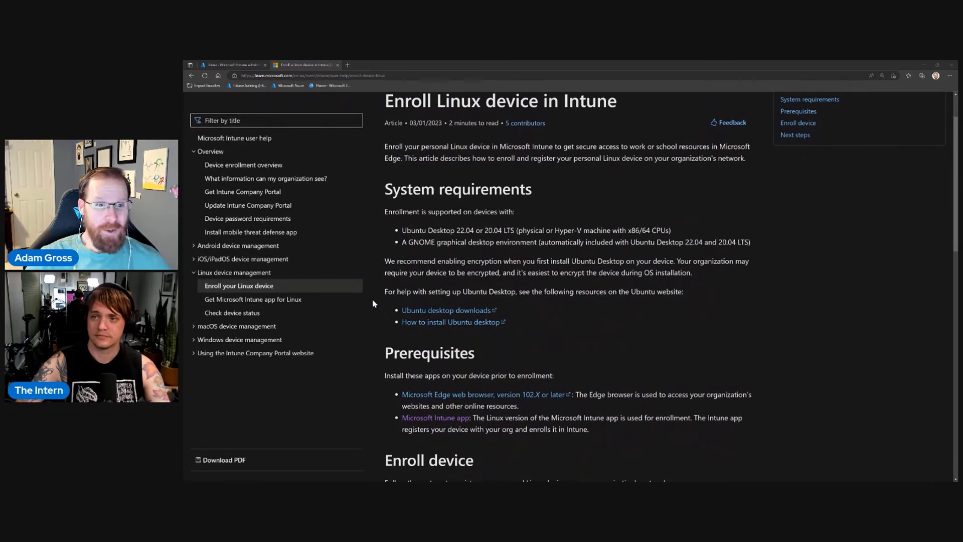
scroll(362, 305, down, 4)
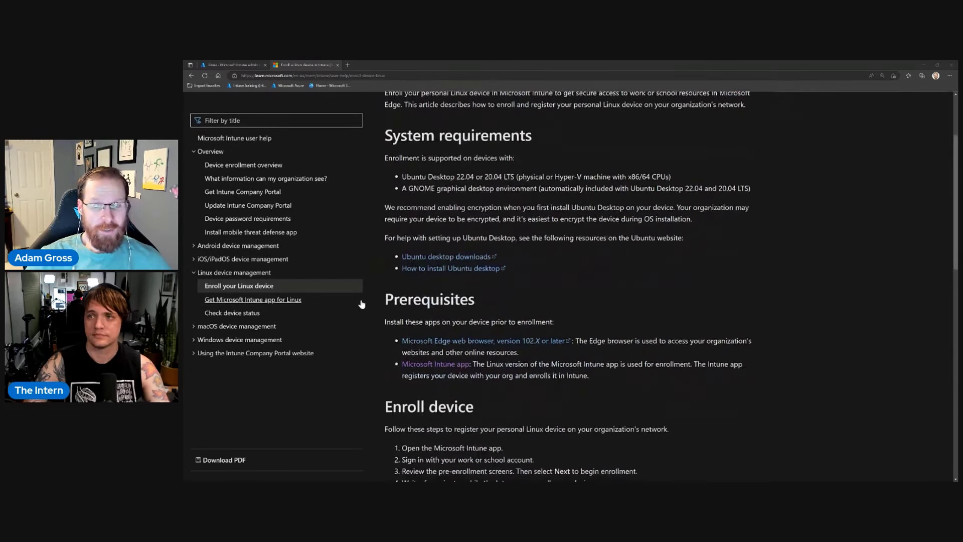
scroll(362, 305, down, 3)
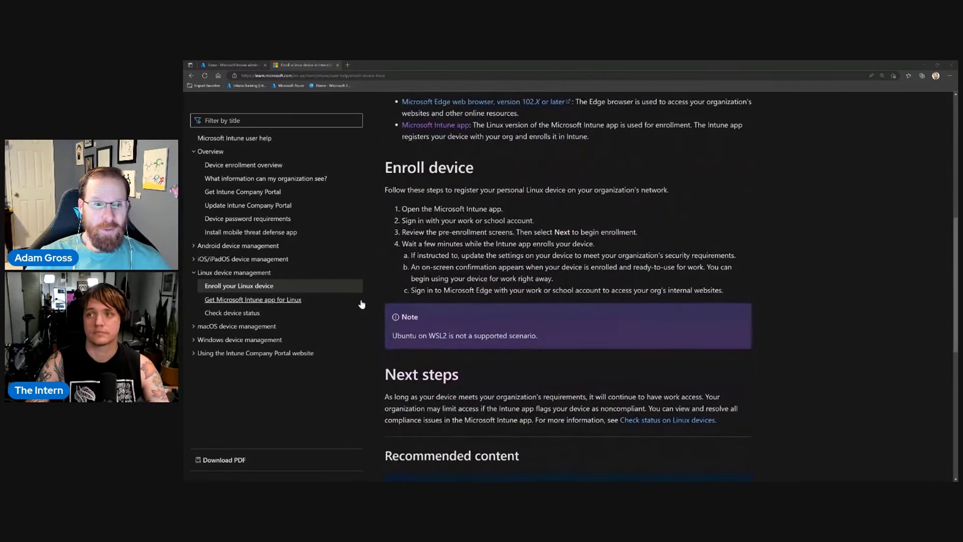
scroll(362, 304, up, 8)
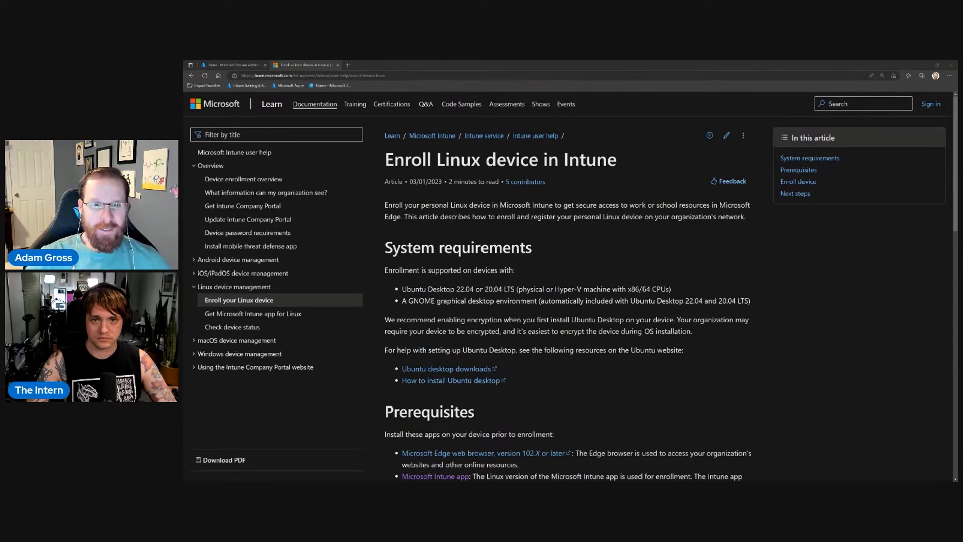
scroll(422, 253, down, 1)
drag(426, 230, 402, 231)
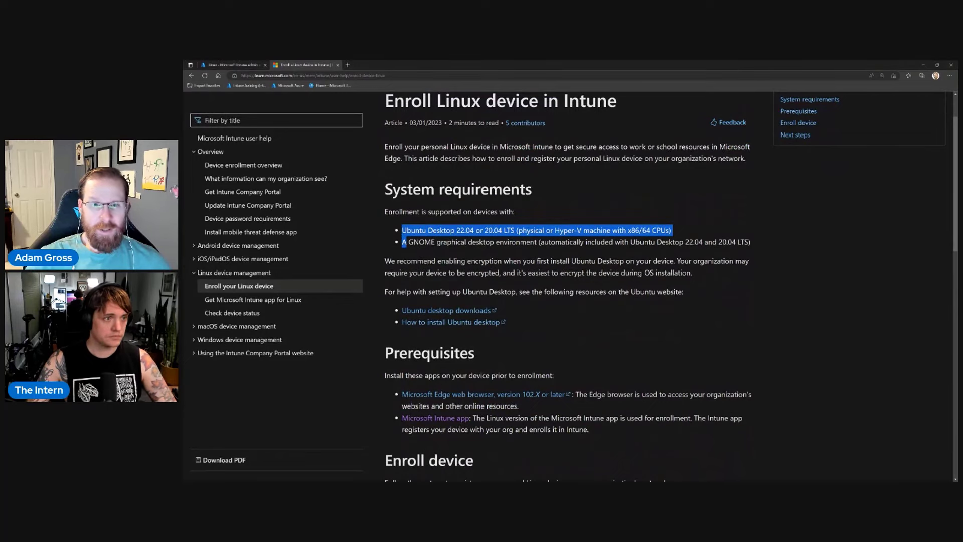
click(453, 239)
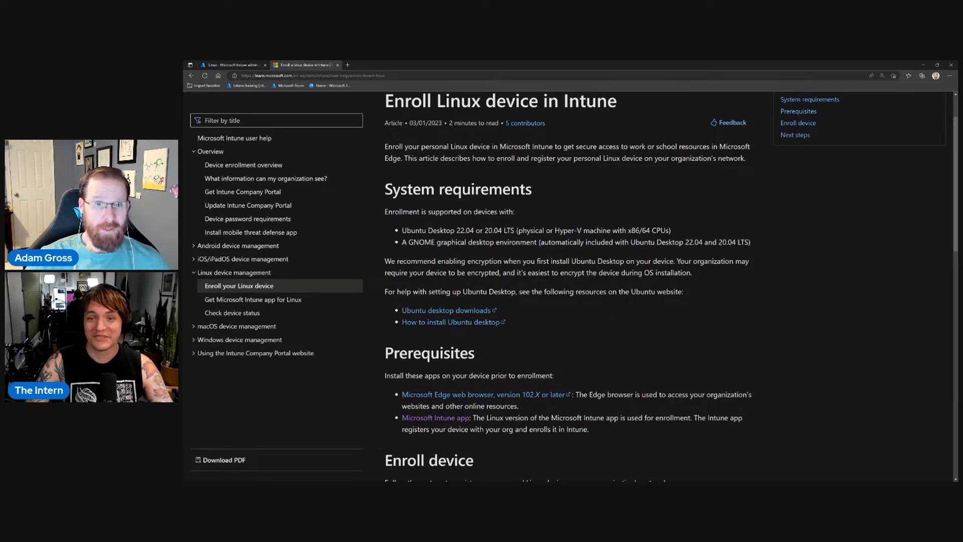
scroll(494, 267, down, 1)
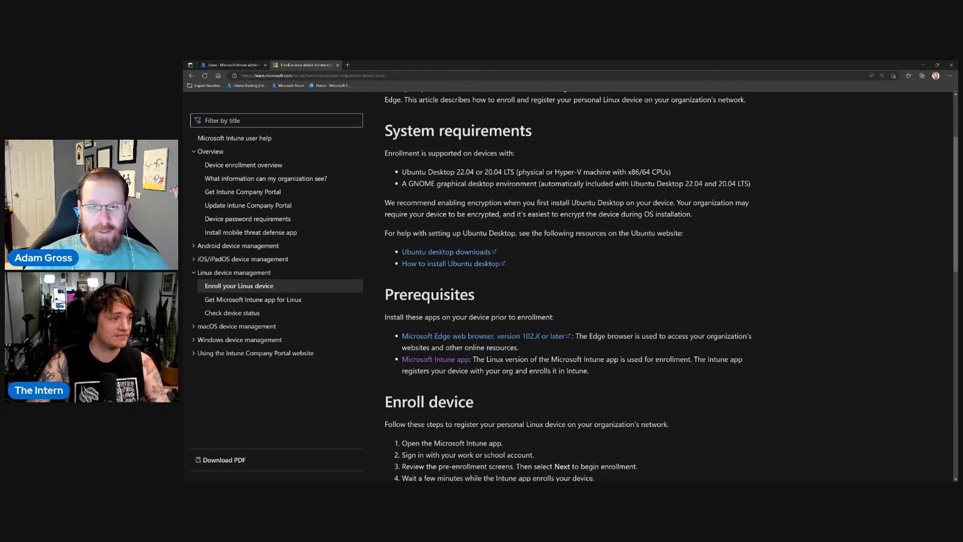
Scroll the Linux enrollment article and highlight part of the encryption recommendation.
scroll(381, 399, down, 1)
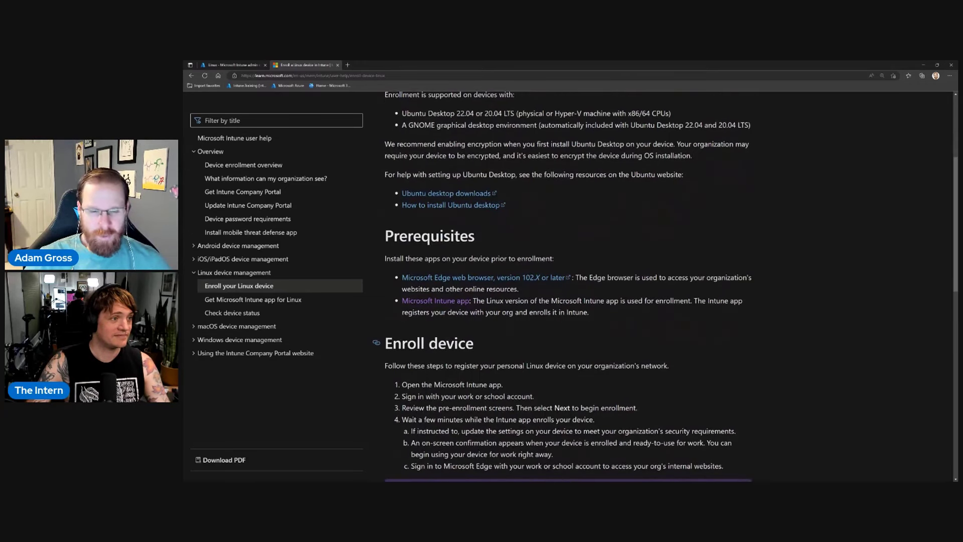
scroll(381, 397, up, 1)
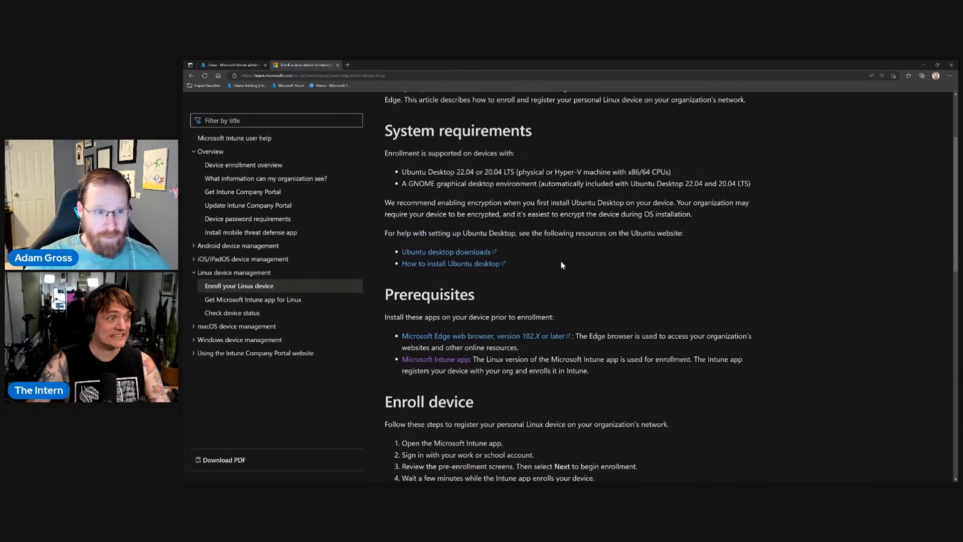
scroll(562, 267, up, 1)
scroll(562, 268, up, 2)
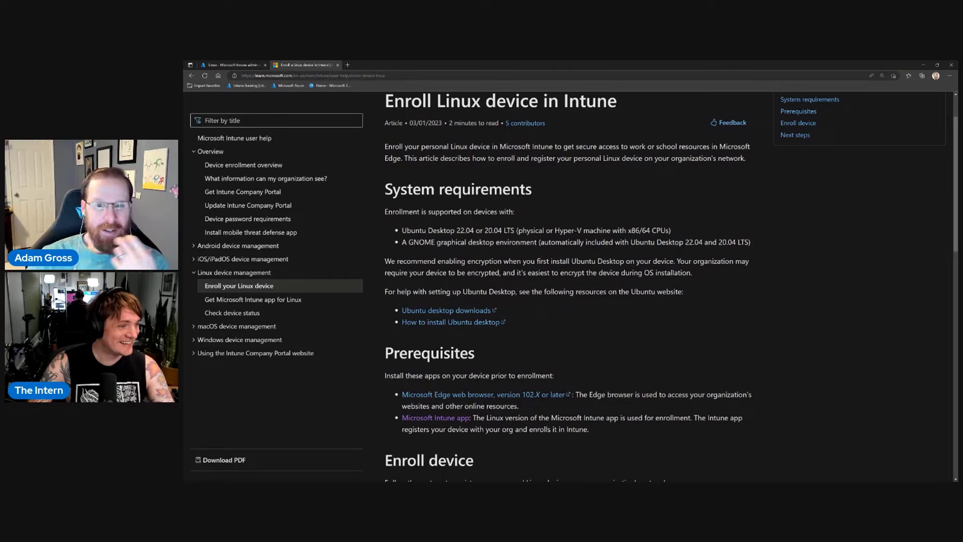
drag(490, 273, 462, 262)
click(545, 271)
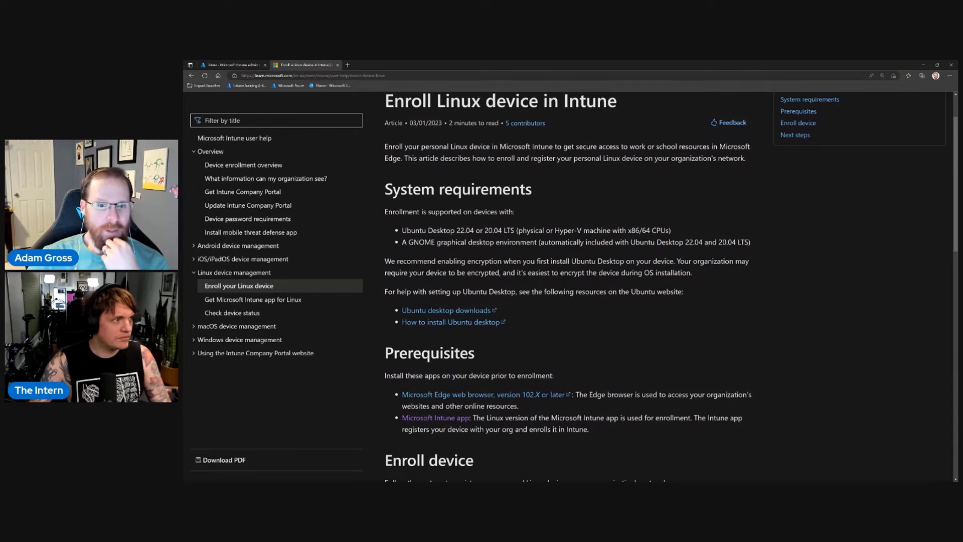
Highlight the note that WSL2 is unsupported, then open 'Get Microsoft Intune app for Linux'.
scroll(572, 329, down, 1)
scroll(571, 328, down, 3)
scroll(570, 329, down, 1)
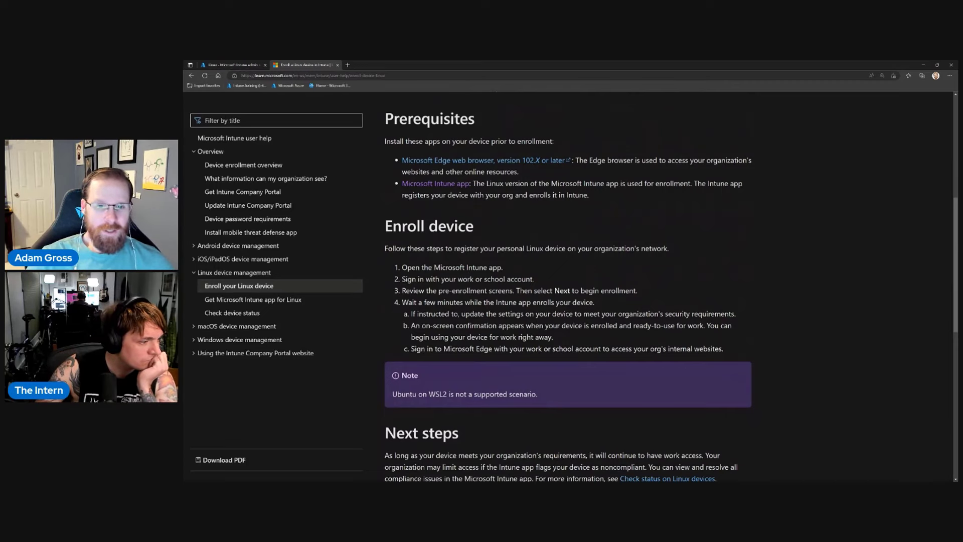
scroll(568, 286, down, 2)
scroll(568, 286, down, 2)
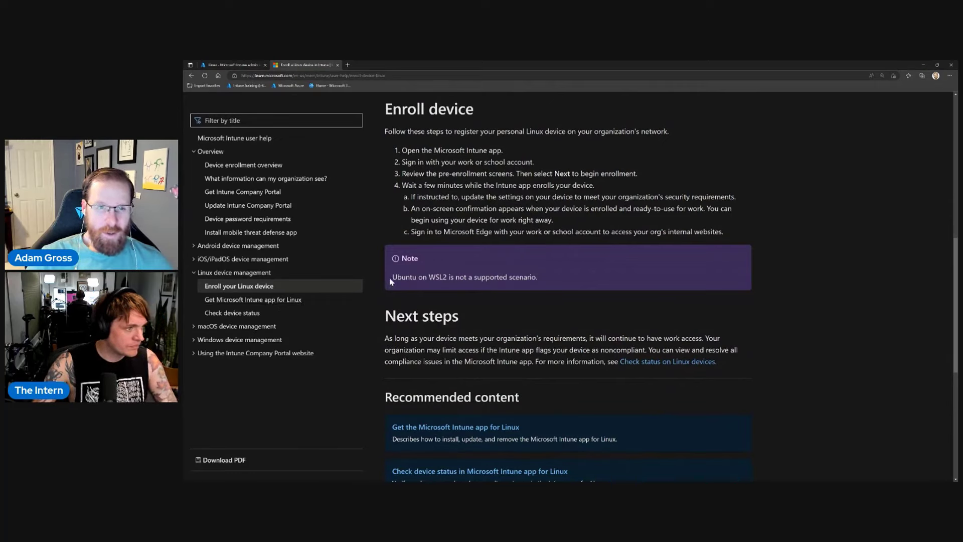
drag(392, 279, 538, 282)
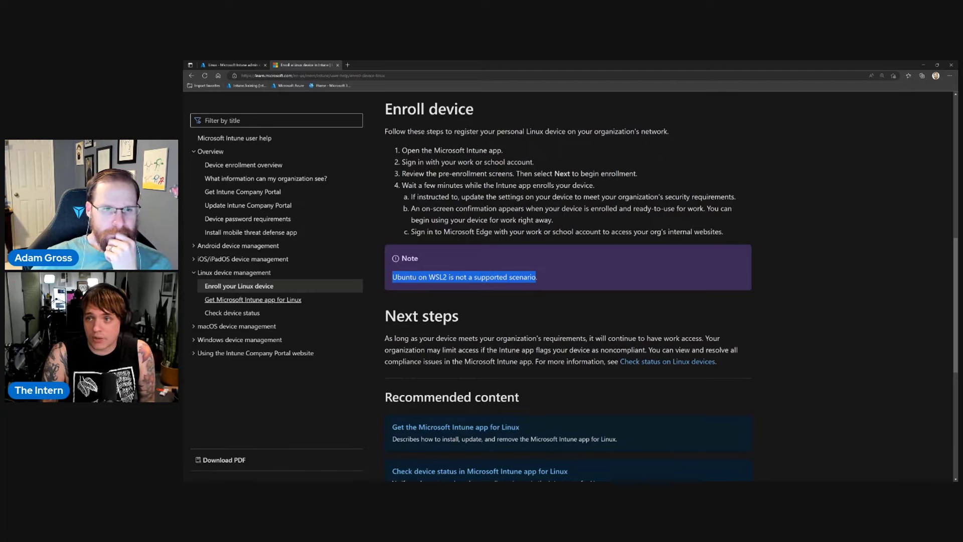
click(300, 299)
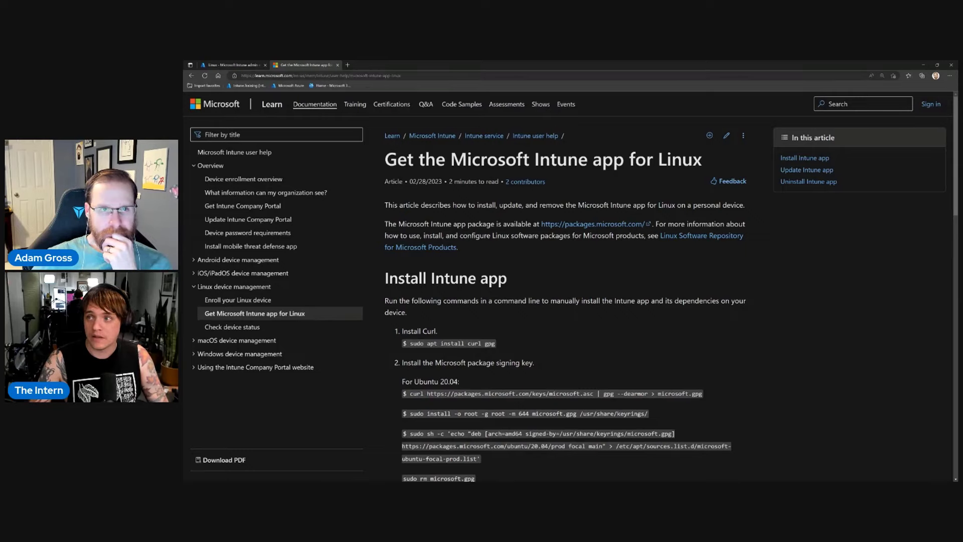
scroll(678, 324, down, 3)
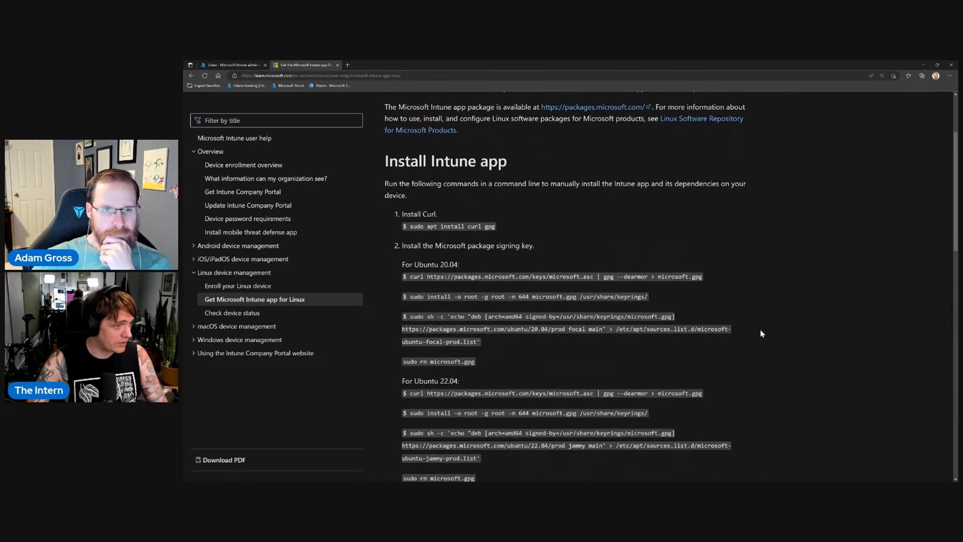
scroll(762, 334, down, 5)
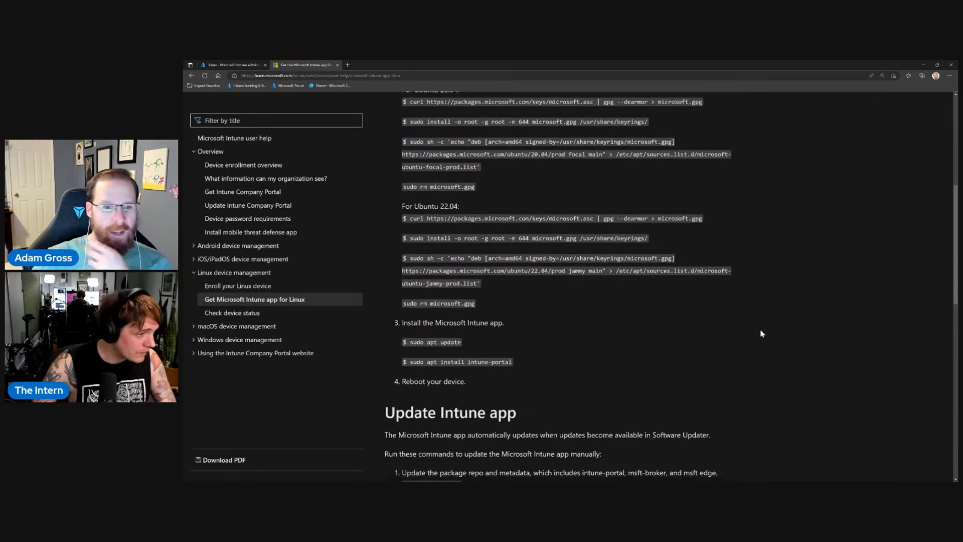
scroll(761, 334, down, 2)
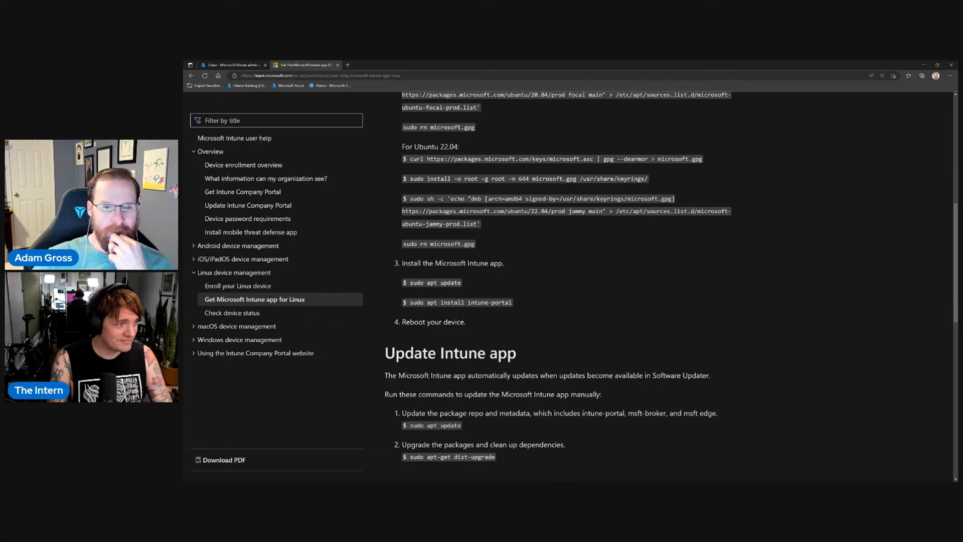
scroll(761, 332, down, 1)
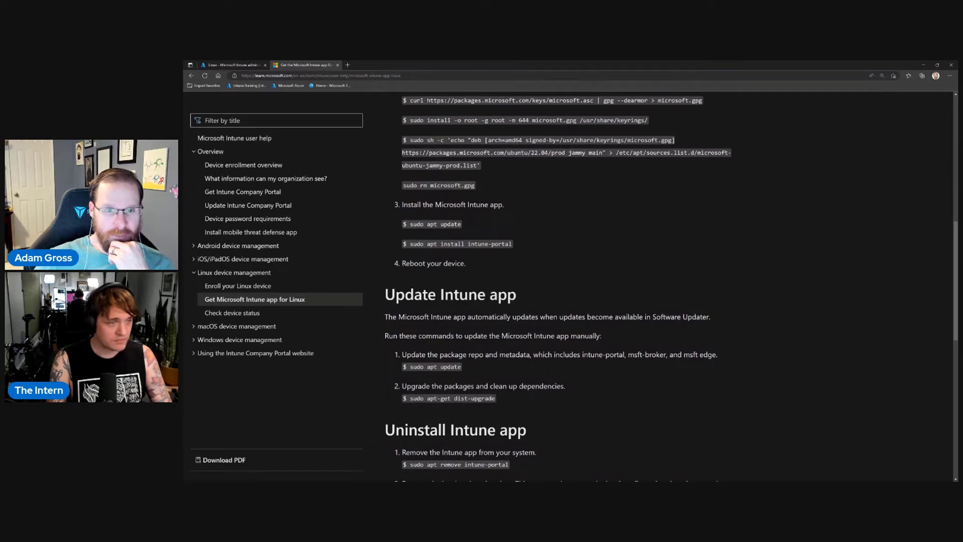
scroll(761, 331, down, 1)
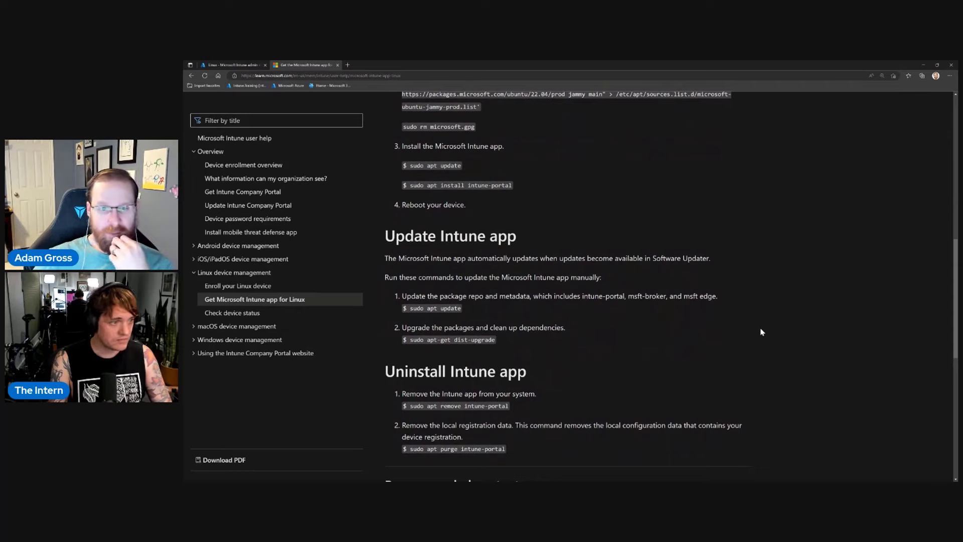
scroll(761, 332, down, 1)
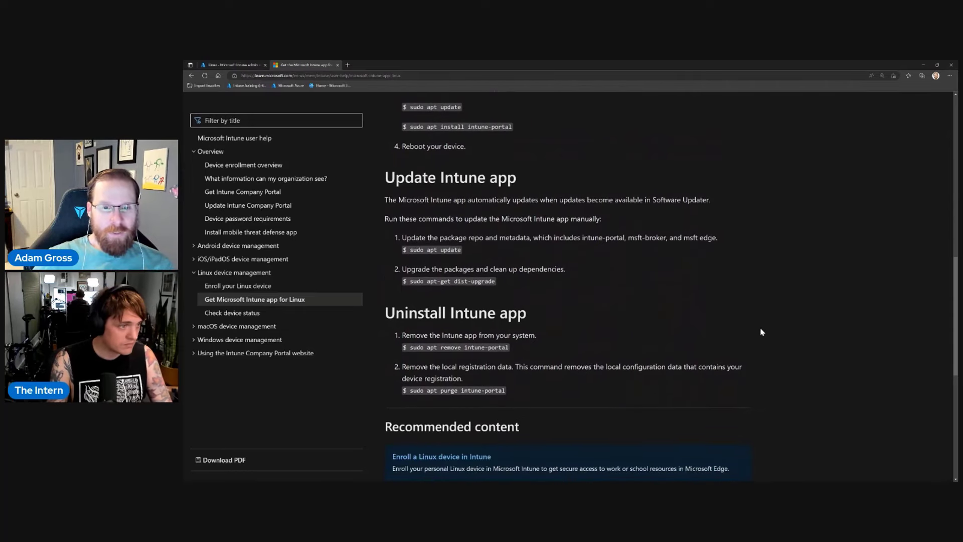
scroll(761, 332, up, 3)
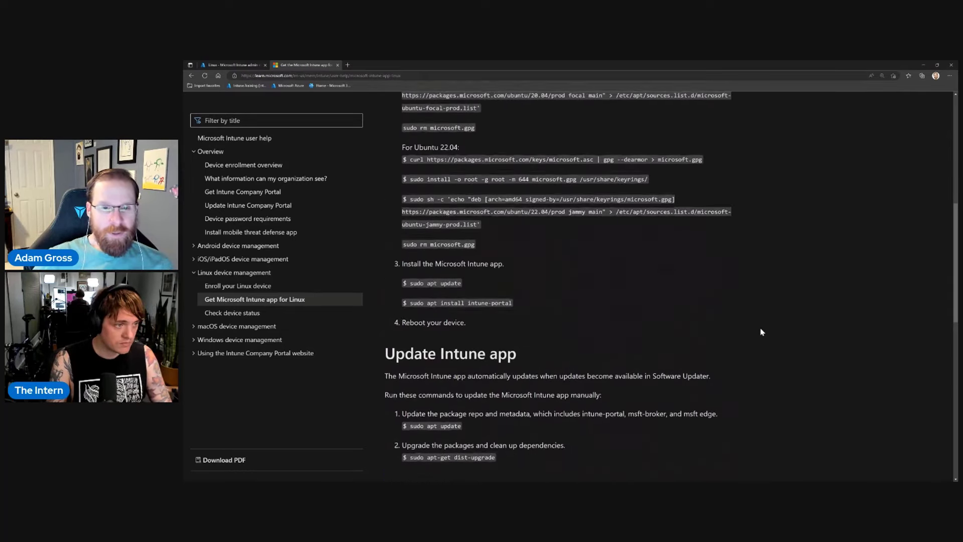
scroll(761, 332, up, 2)
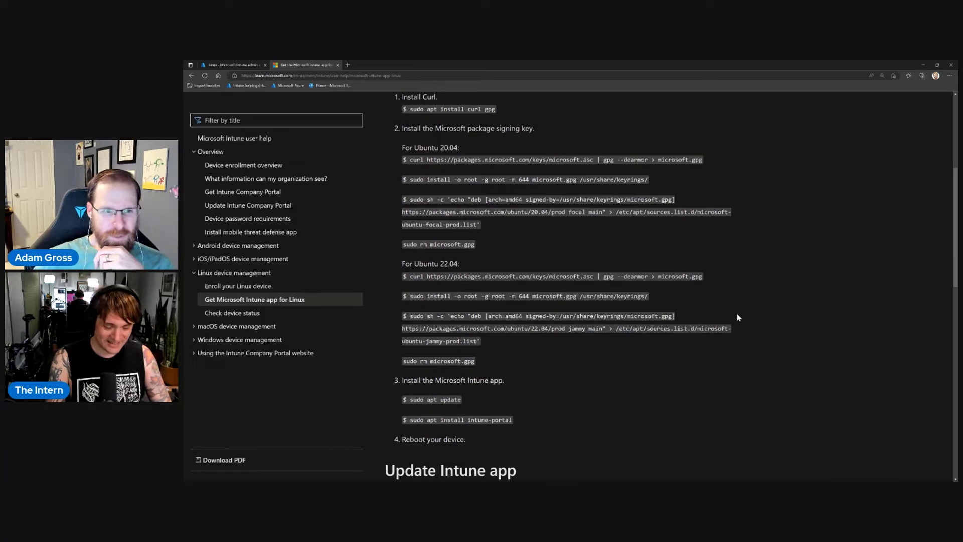
scroll(736, 323, up, 1)
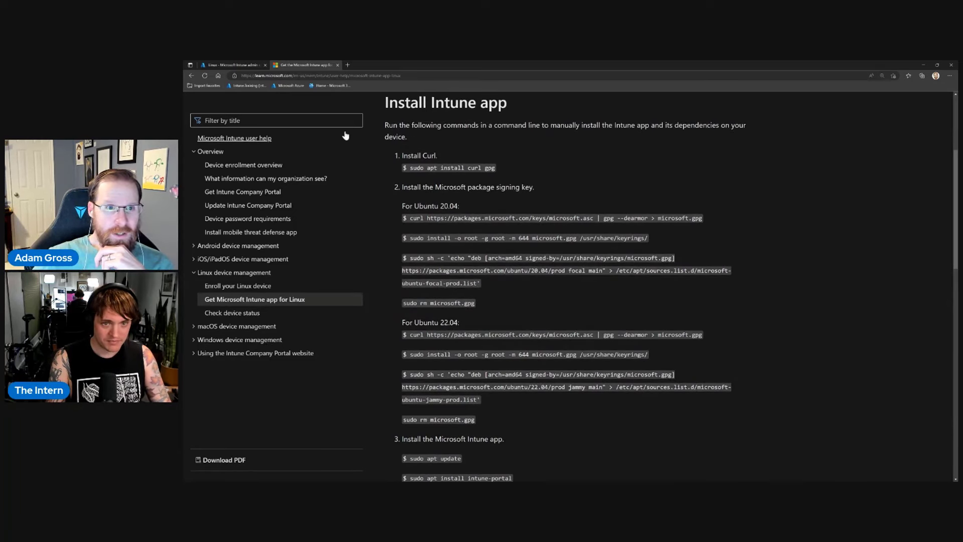
Go from the Intune Home dashboard through Devices to the empty Linux devices list.
click(255, 66)
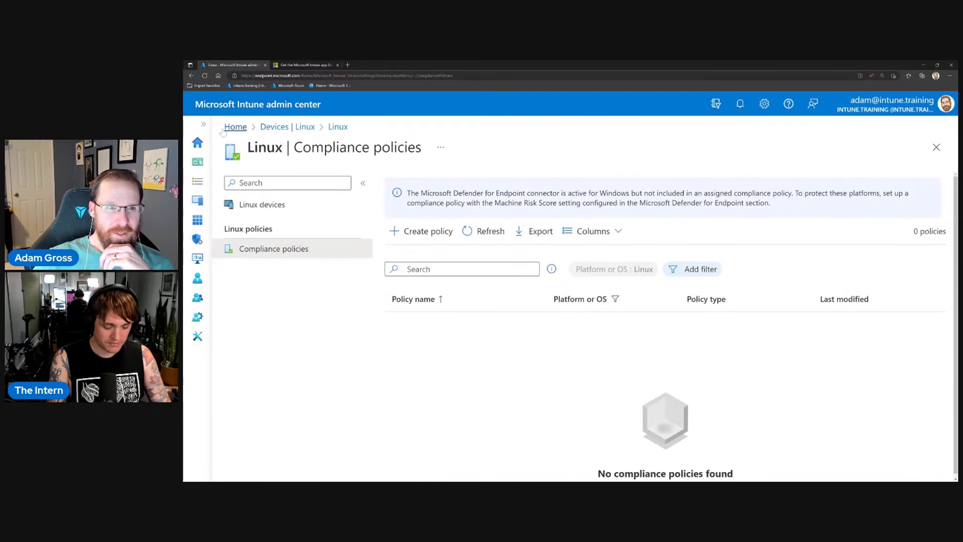
click(198, 144)
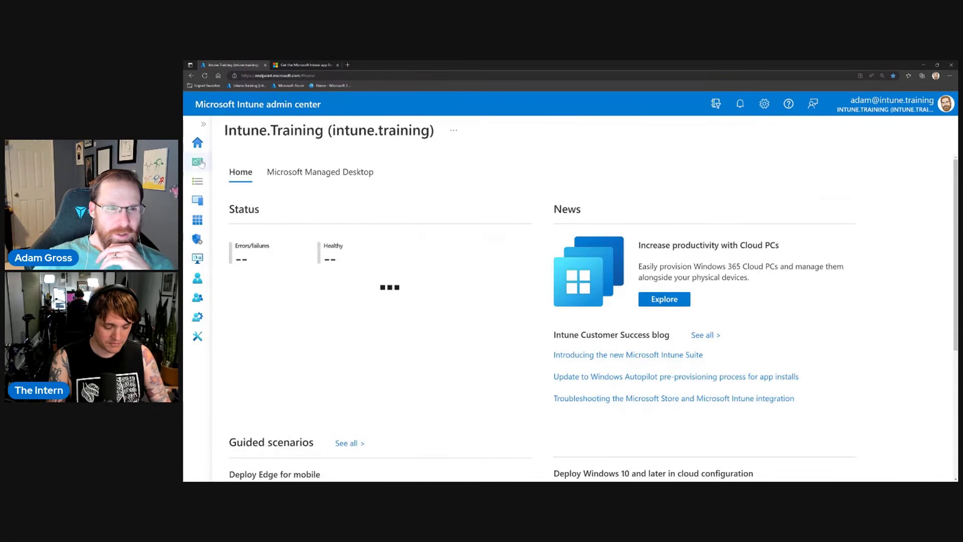
click(198, 200)
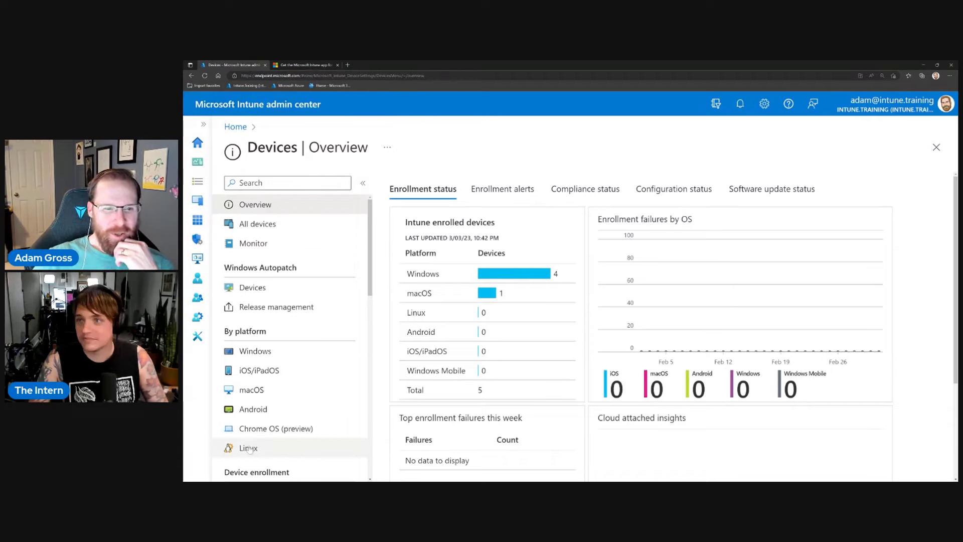
click(247, 448)
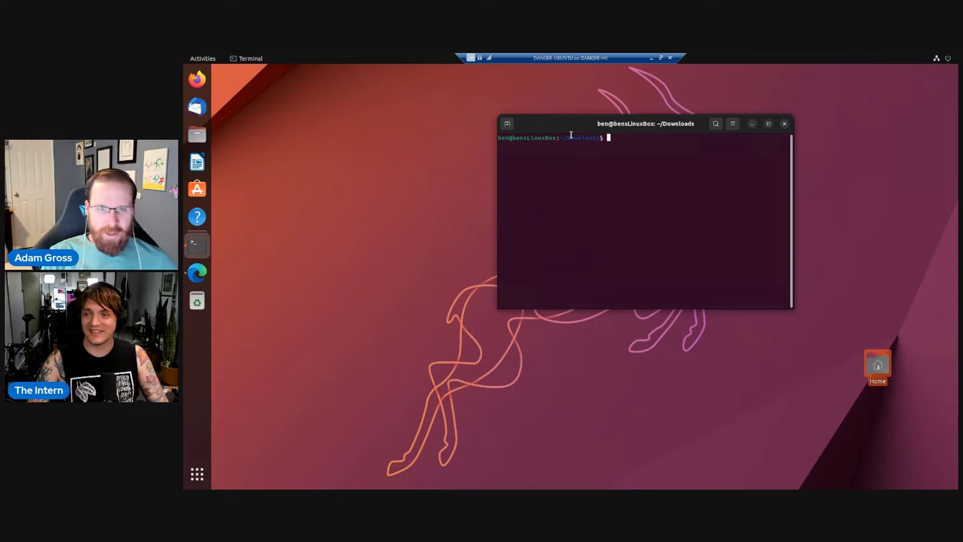
Nudge the Ubuntu terminal window slightly up and to the right.
drag(571, 134, 583, 117)
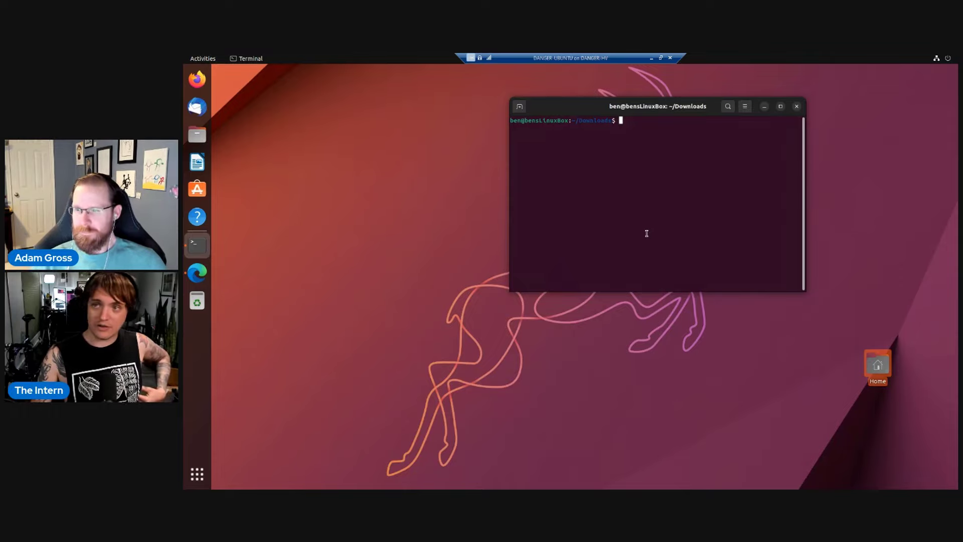
Open the 'Get the Microsoft Intune app for Linux' article in a background tab.
click(202, 278)
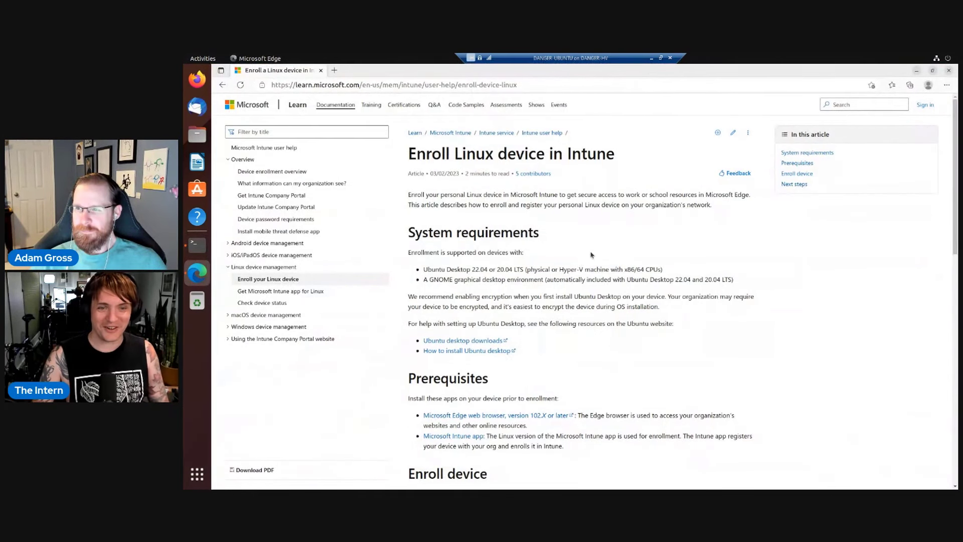
scroll(591, 252, down, 1)
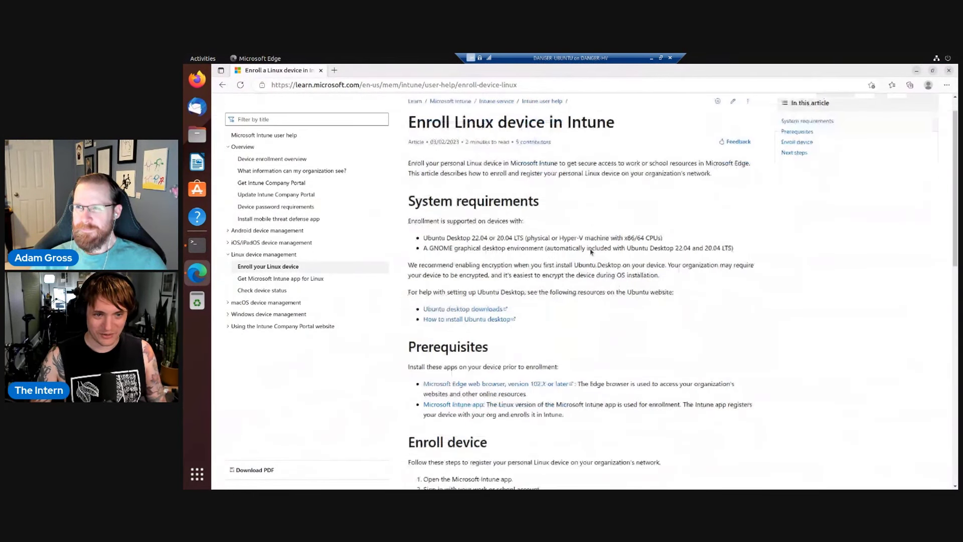
scroll(591, 252, down, 3)
middle_click(467, 246)
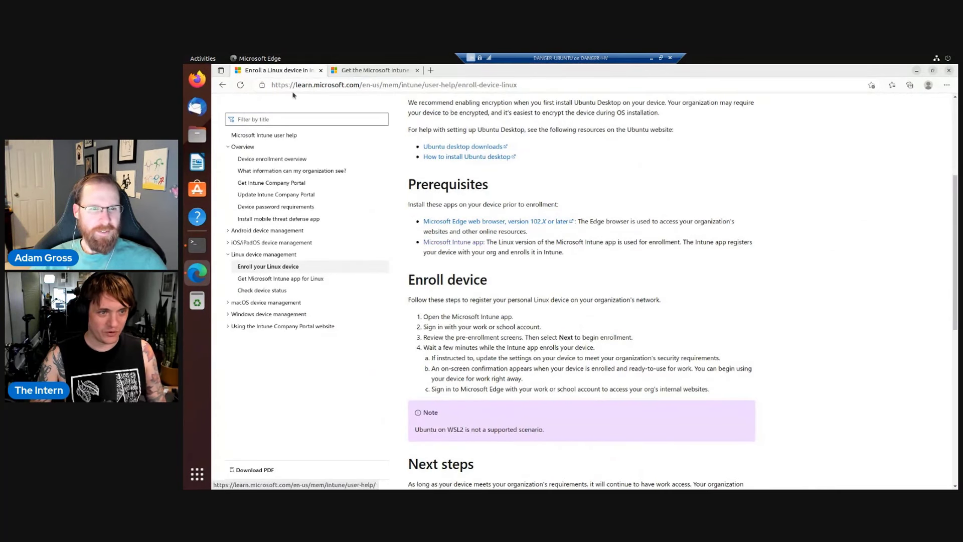
click(471, 242)
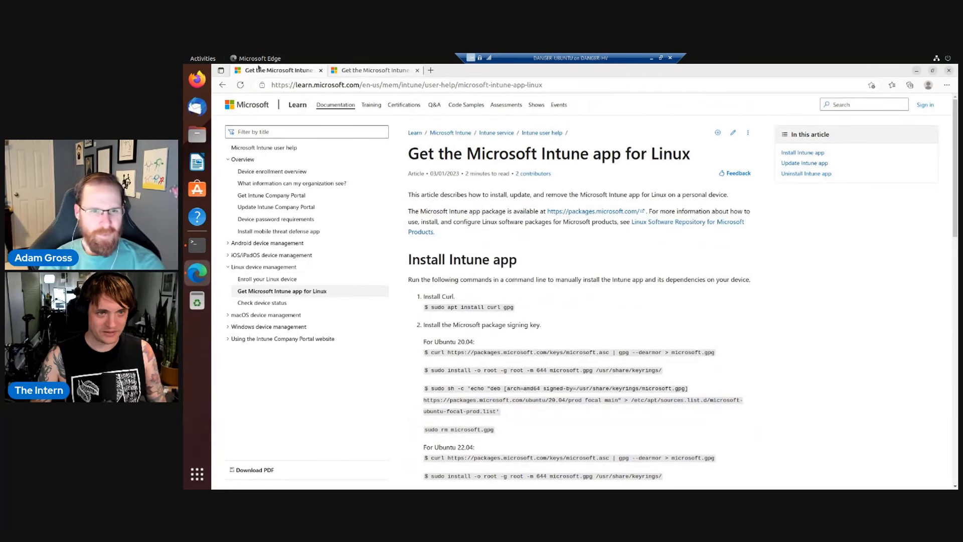
click(223, 85)
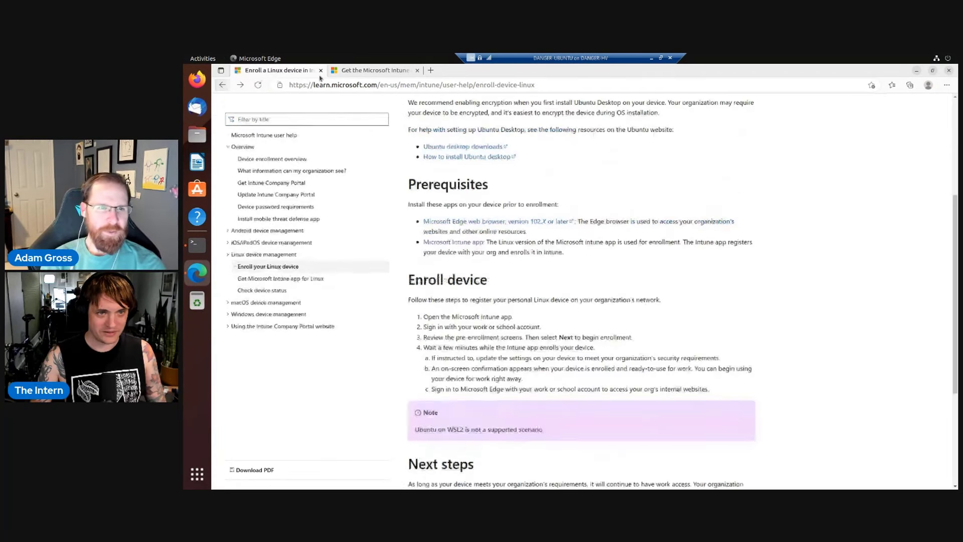
Copy the 'sudo apt install curl gpg' command from the Intune app article.
click(361, 71)
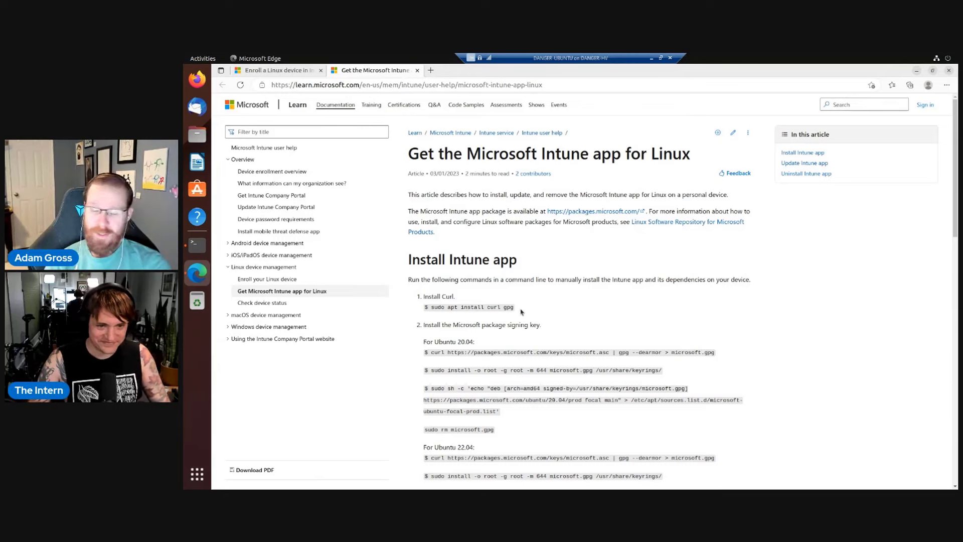
drag(514, 308, 430, 307)
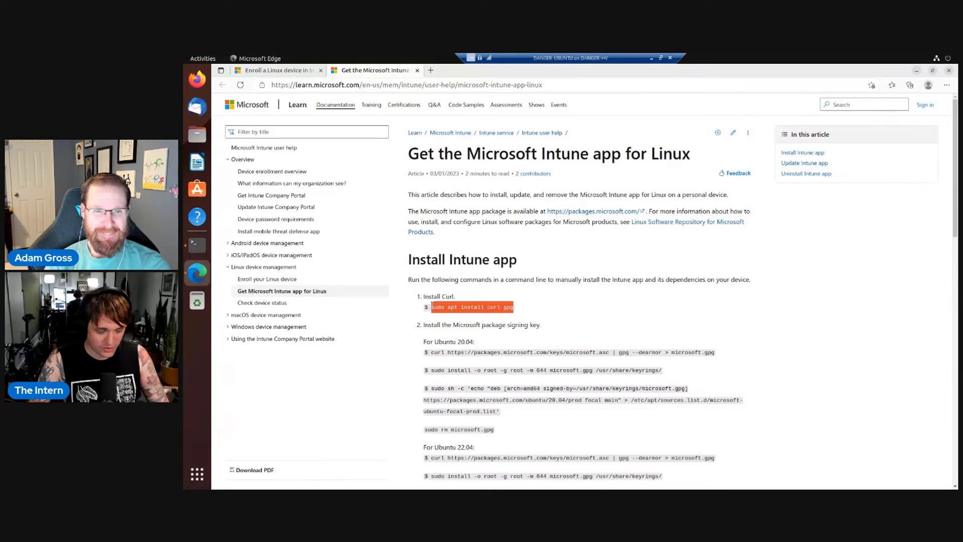
click(197, 244)
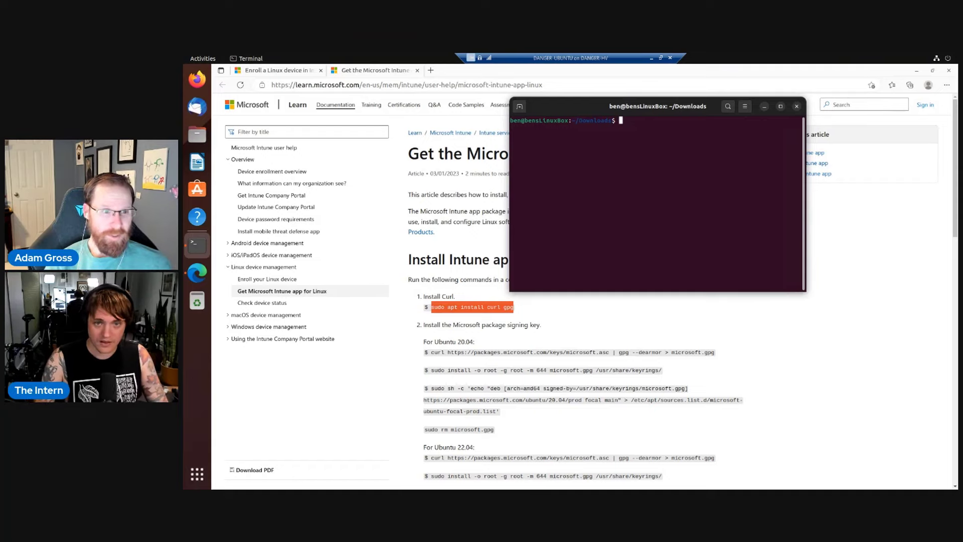
Paste and run 'sudo apt install curl gpg', removing stray paste characters and confirming with y.
key(ctrl+shift+v)
key(BackSpace)
key(ctrl+Left)
key(ctrl+Left)
key(ctrl+Left)
key(ctrl+Left)
key(Left)
key(Left)
key(Left)
key(Left)
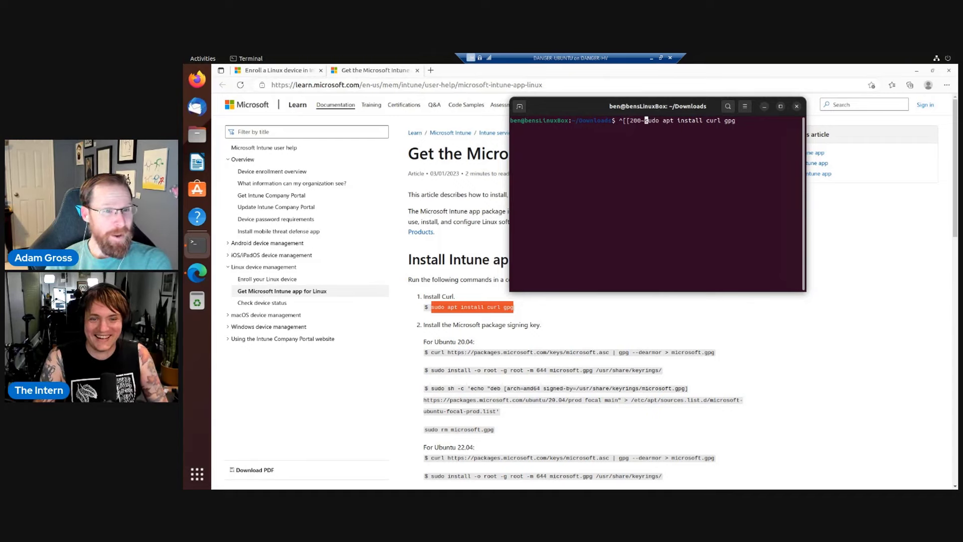
key(BackSpace)
key(BackSpace)
key(BackSpace)
key(BackSpace)
key(BackSpace)
key(BackSpace)
key(BackSpace)
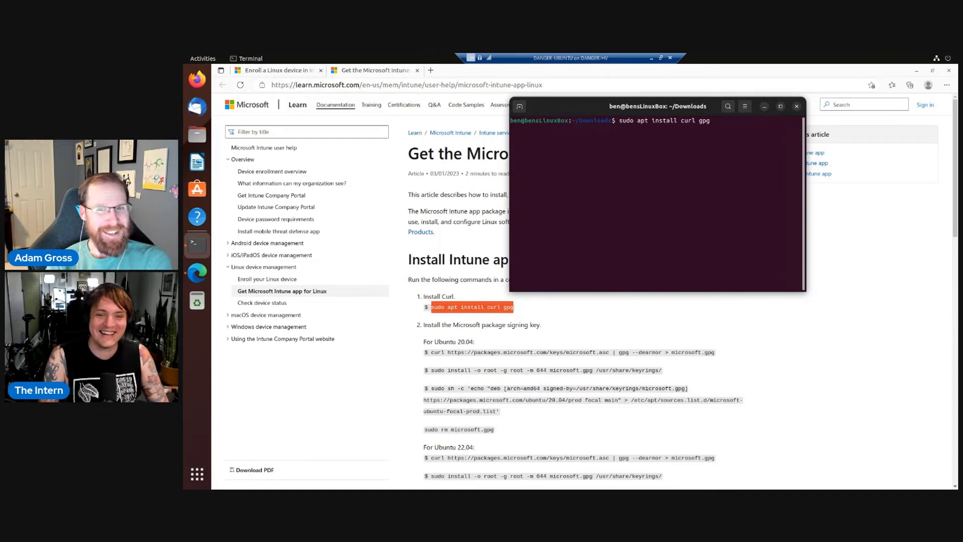
key(Return)
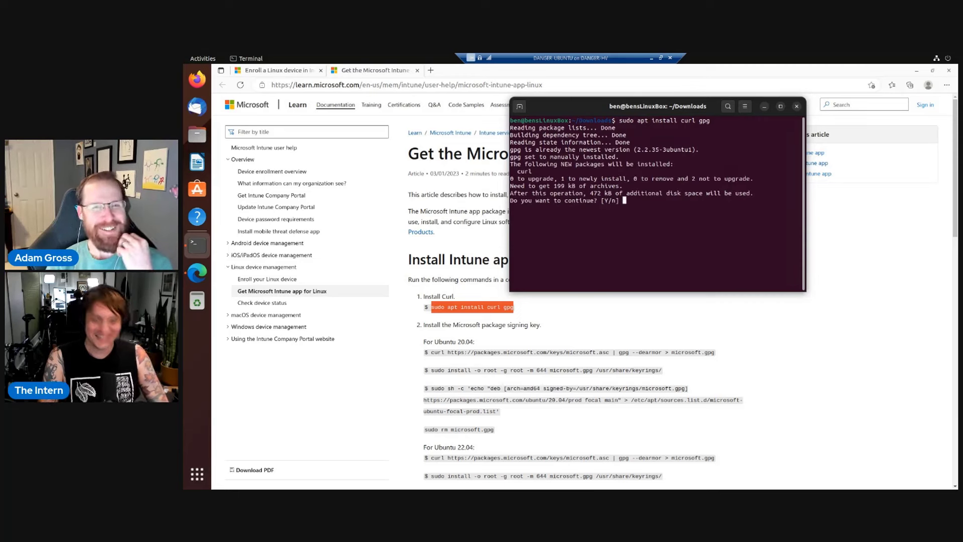
text(y)
key(Return)
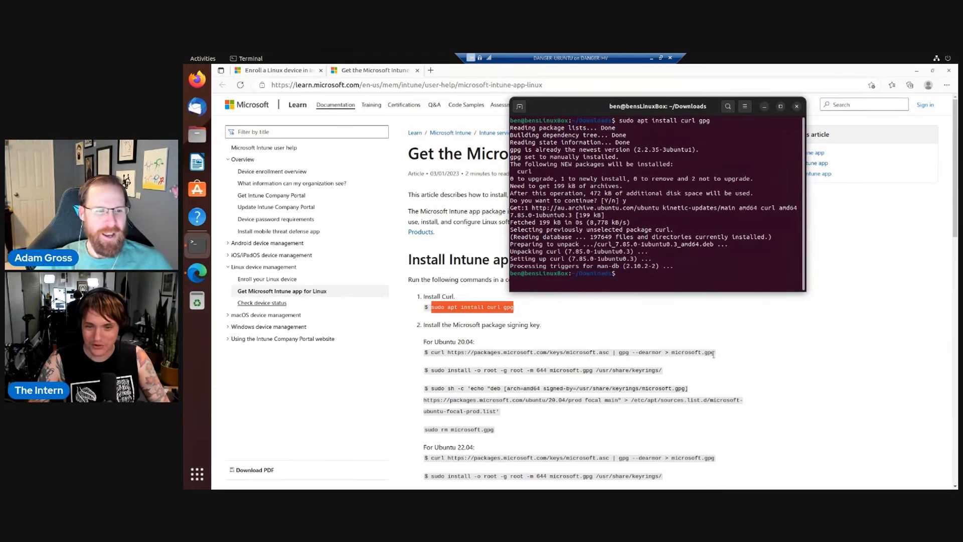
Copy the Ubuntu 22.04 'curl … | gpg --dearmor > microsoft.gpg' signing-key command.
drag(716, 353, 432, 352)
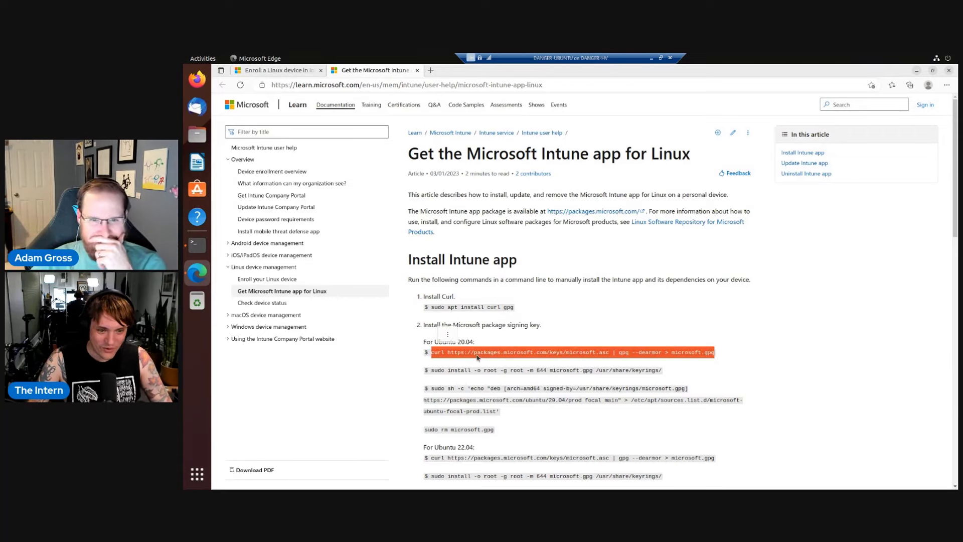
click(558, 436)
scroll(559, 437, down, 3)
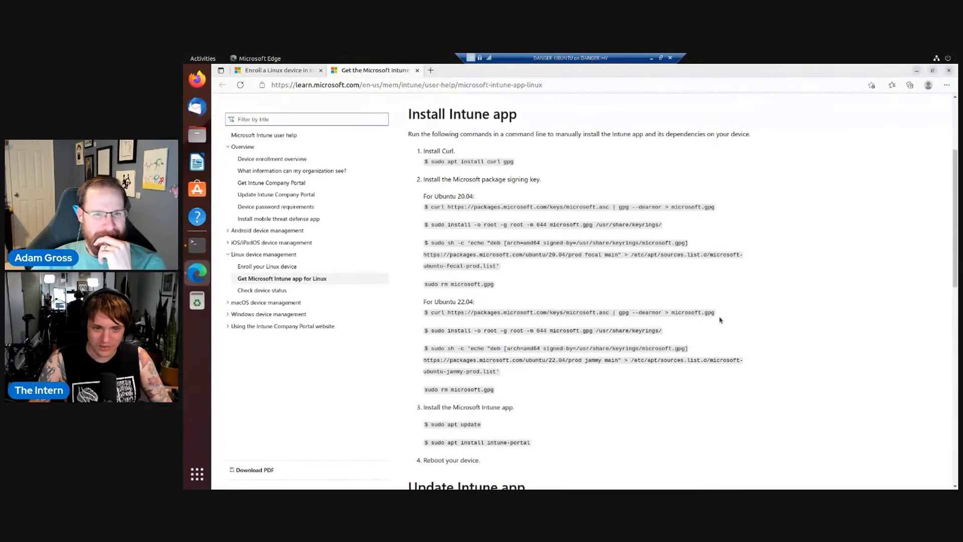
drag(717, 316, 431, 315)
key(ctrl+c)
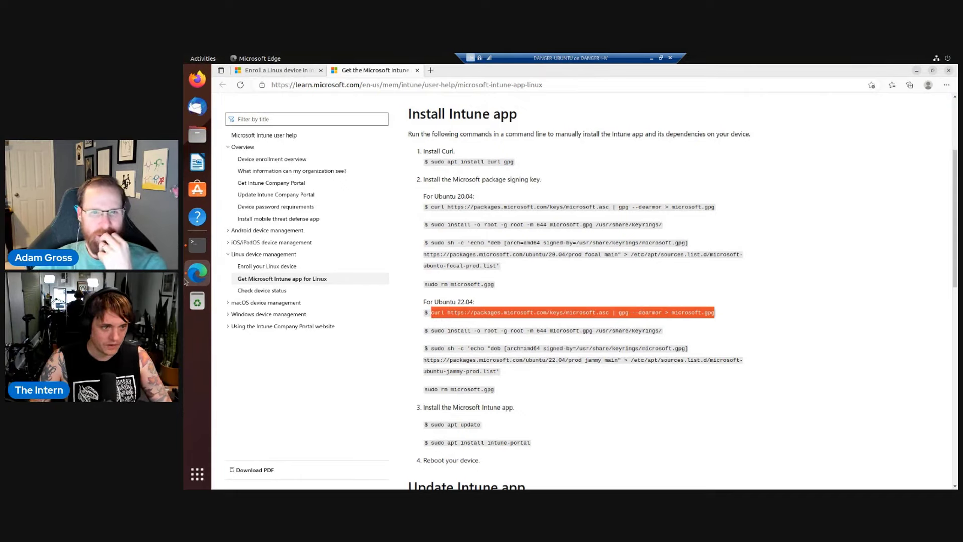
Paste and run the curl command that downloads the signing key as microsoft.gpg.
click(197, 244)
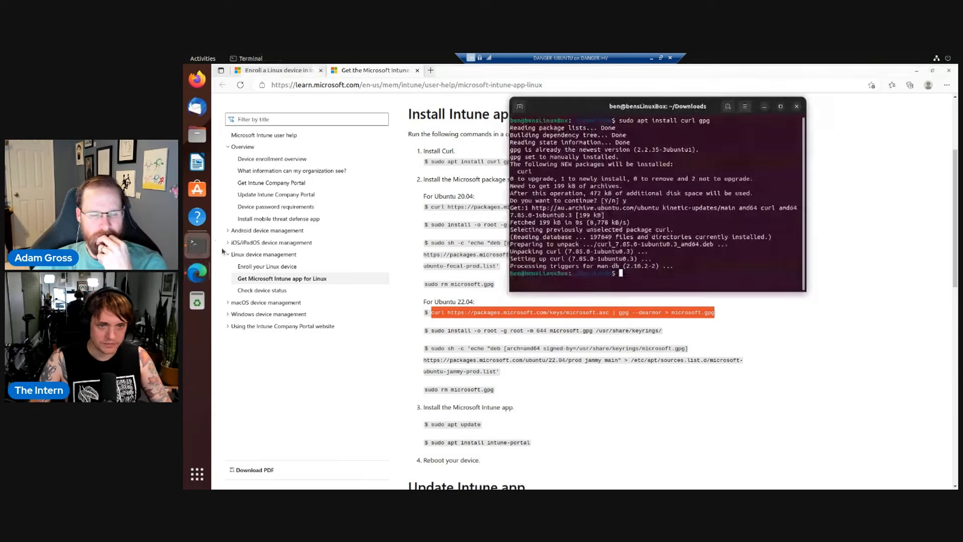
right_click(674, 271)
click(696, 297)
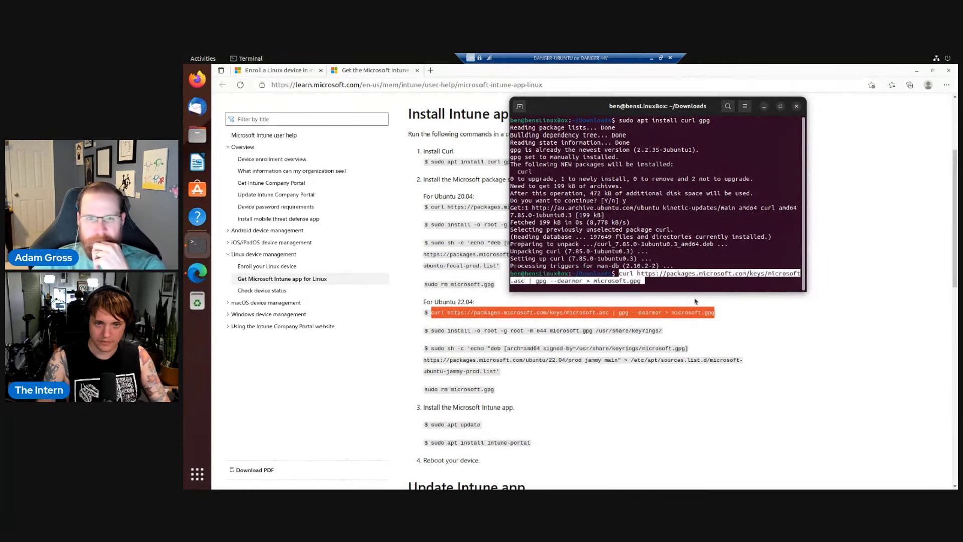
key(Return)
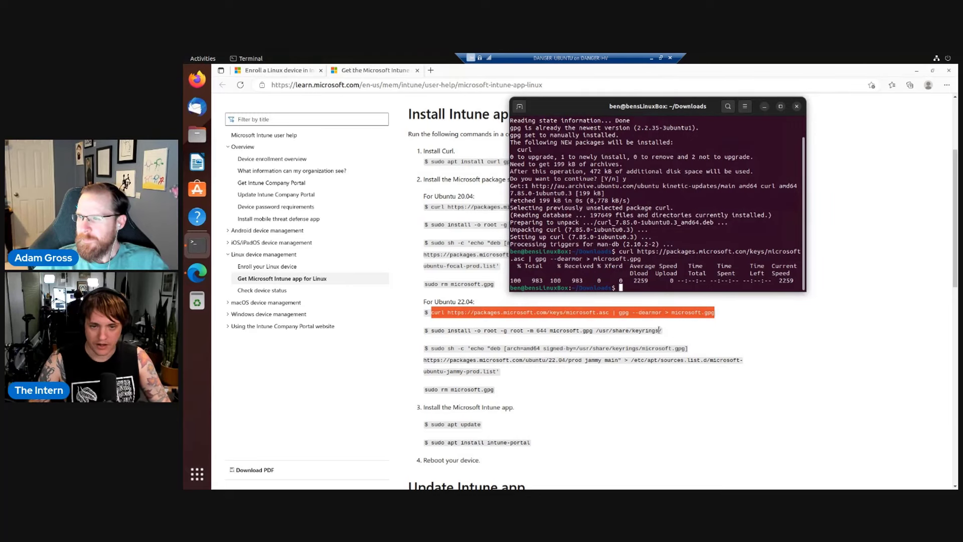
Copy and run the sudo install command placing microsoft.gpg into /usr/share/keyrings.
drag(660, 330, 443, 329)
click(197, 245)
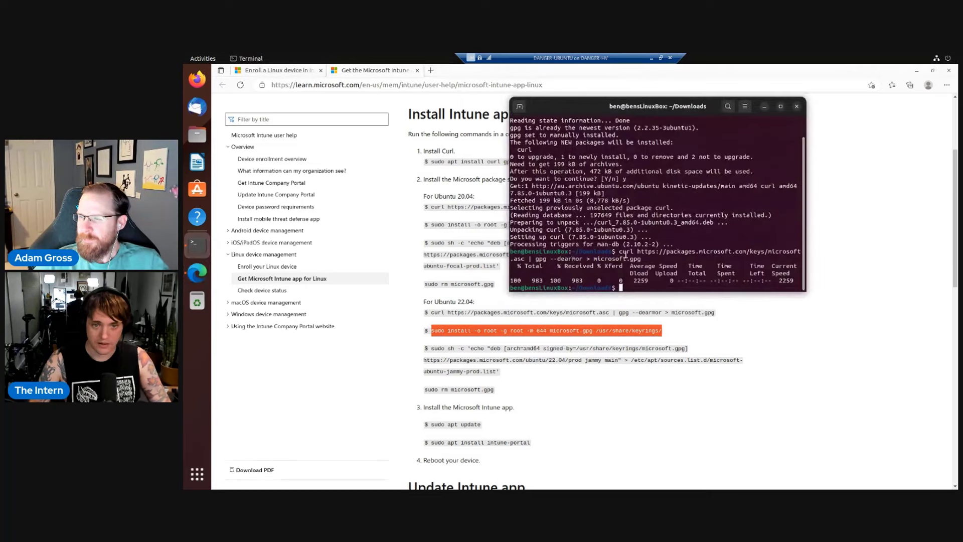
right_click(657, 269)
click(677, 293)
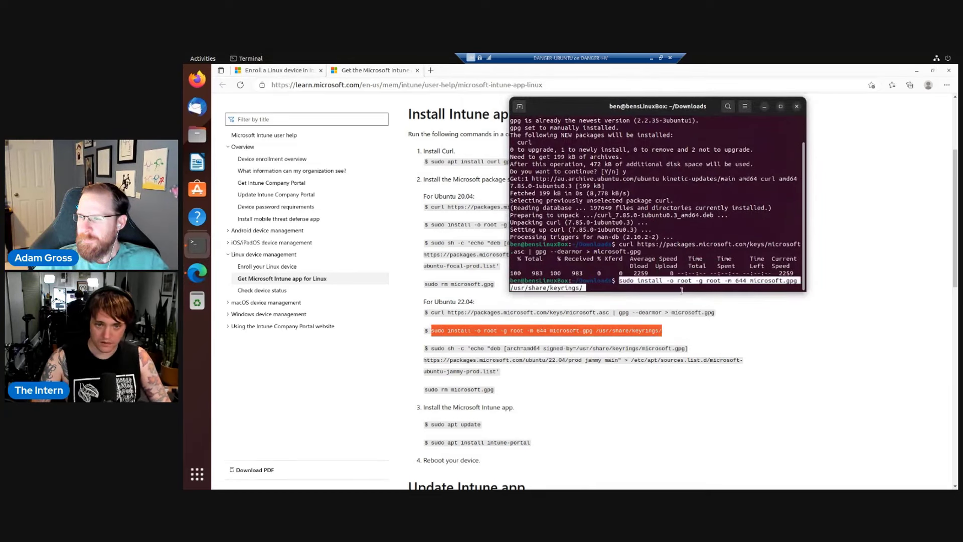
key(Return)
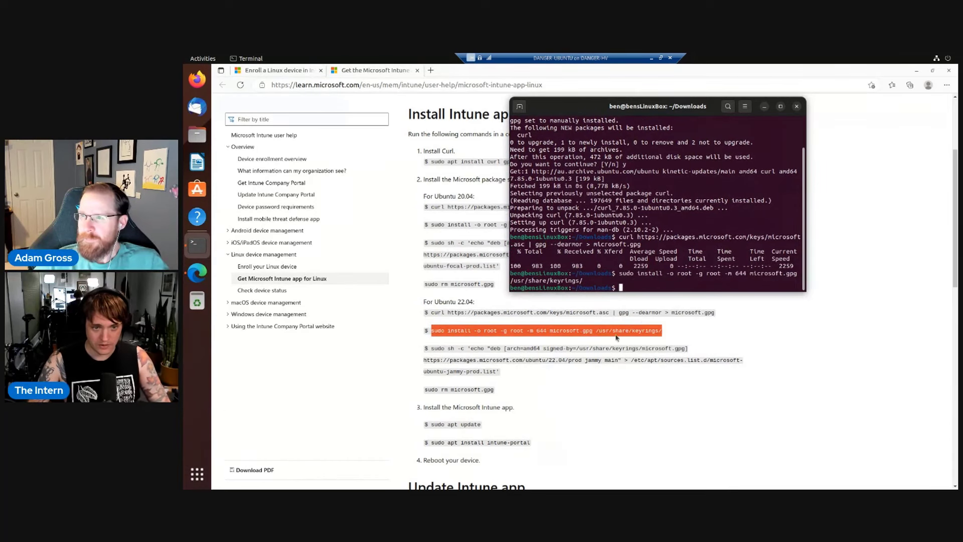
Paste the first line of the repository command, then cancel it with Ctrl+C.
drag(432, 347, 688, 348)
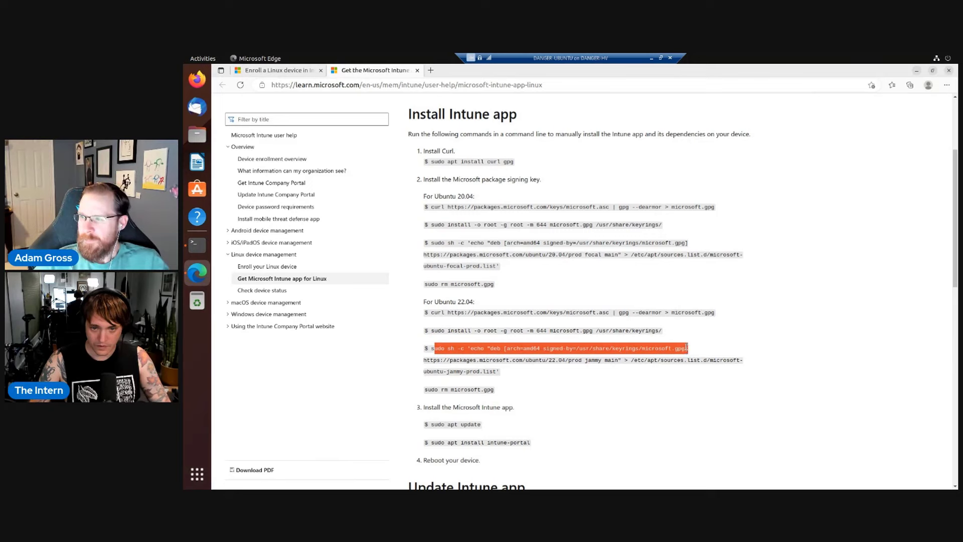
click(197, 245)
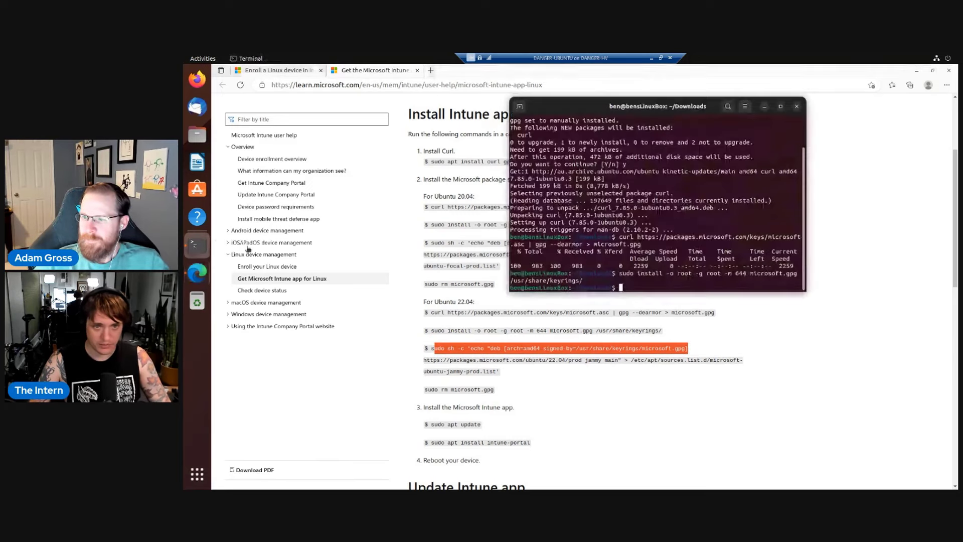
right_click(695, 284)
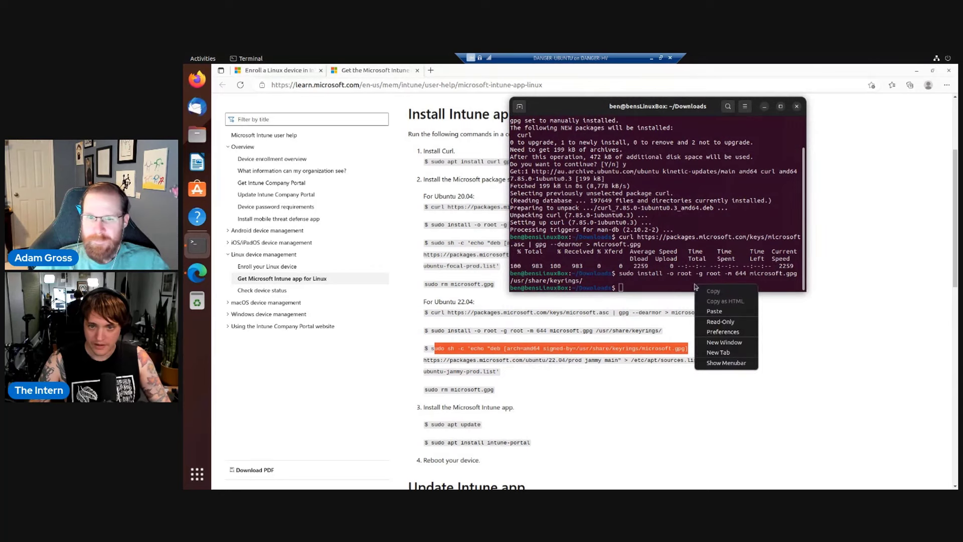
click(724, 312)
key(Return)
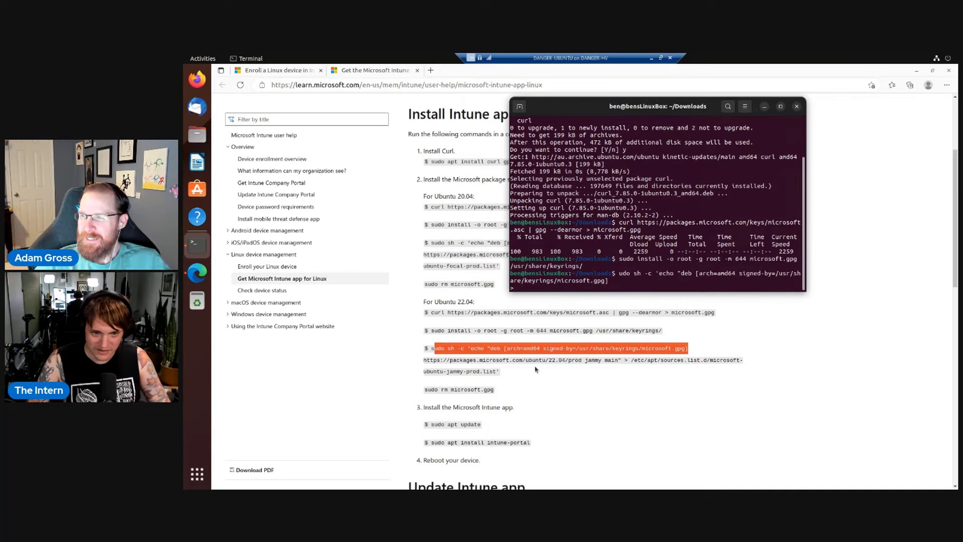
key(ctrl+c)
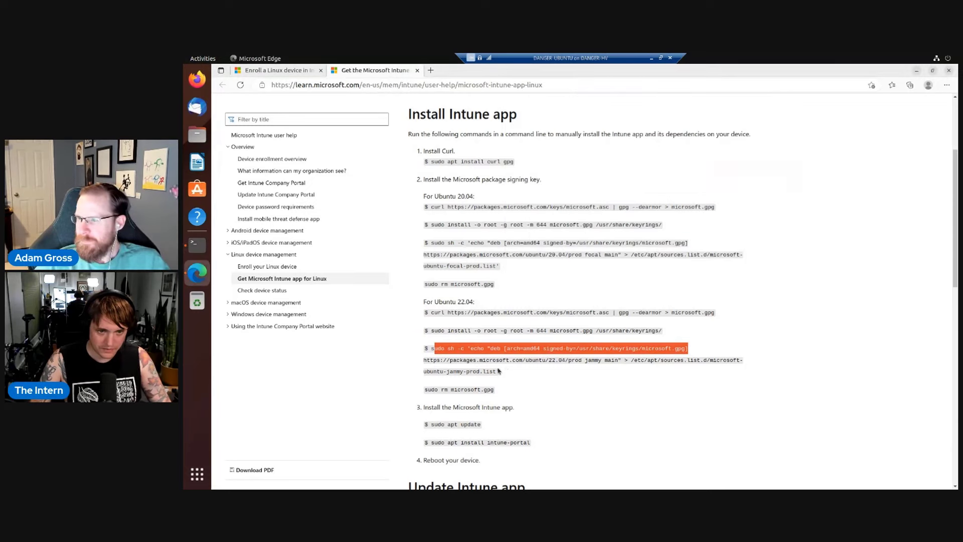
Select the full two-line Ubuntu 22.04 repository command in the article.
shift+click(497, 372)
drag(500, 372, 533, 348)
drag(432, 351, 439, 347)
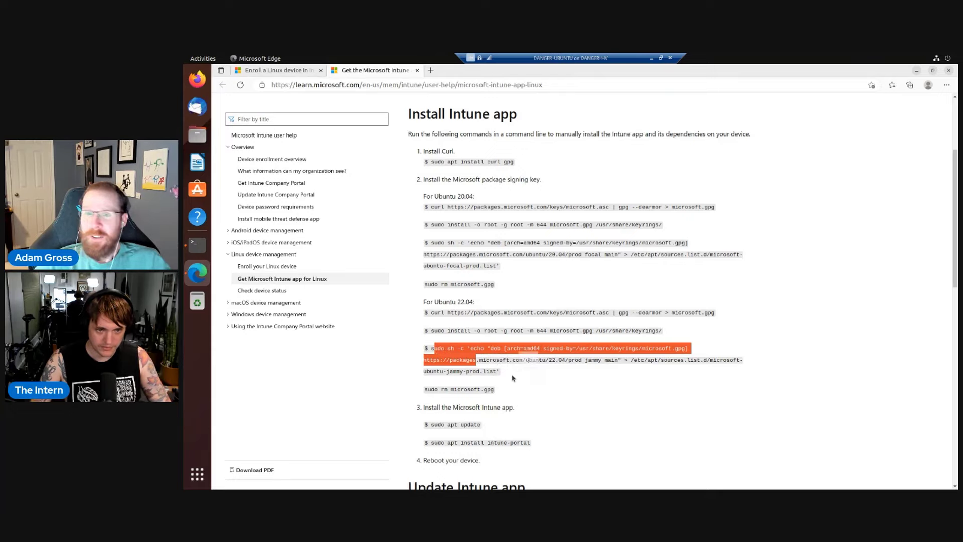
right_click(474, 331)
click(489, 333)
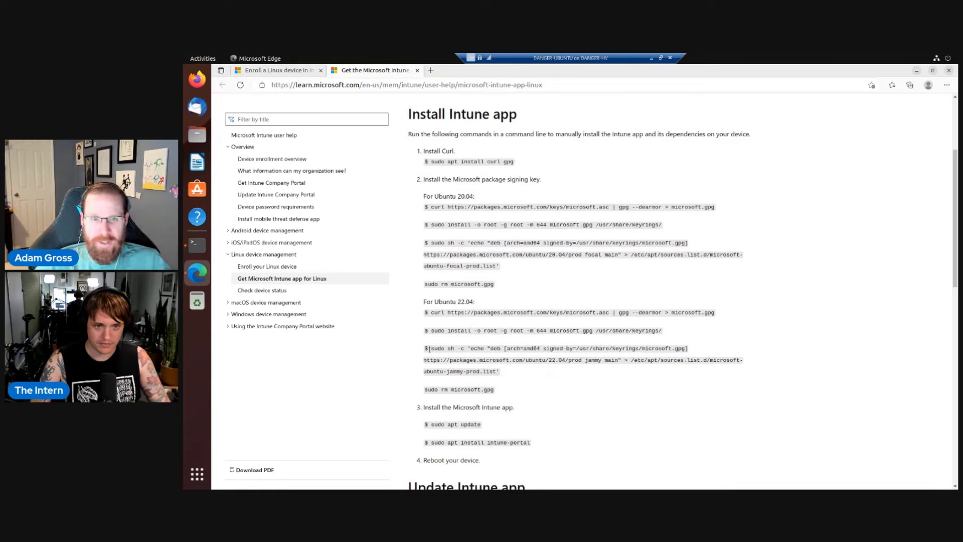
drag(430, 348, 499, 372)
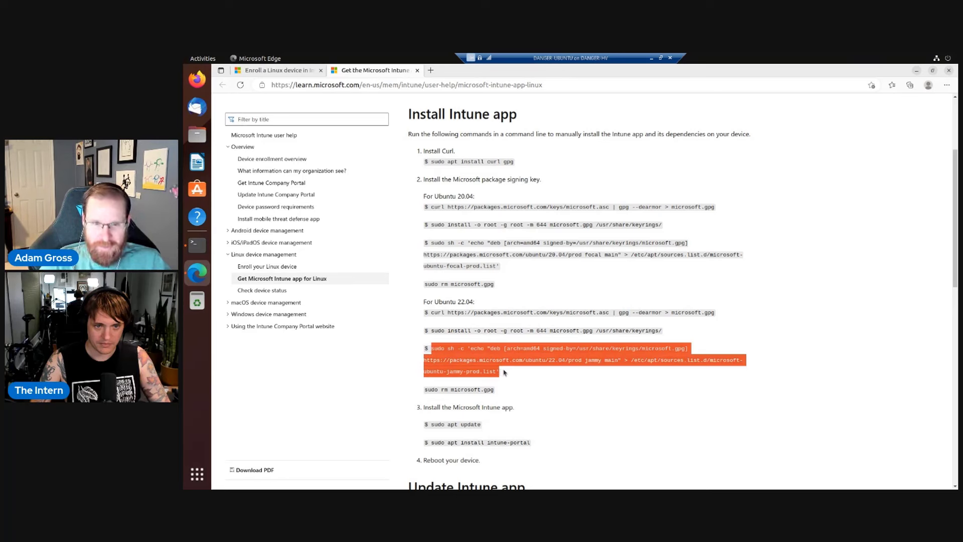
Run the jammy repository command, then enter 'sudo rm microsoft.gpg' and 'clear'.
click(195, 242)
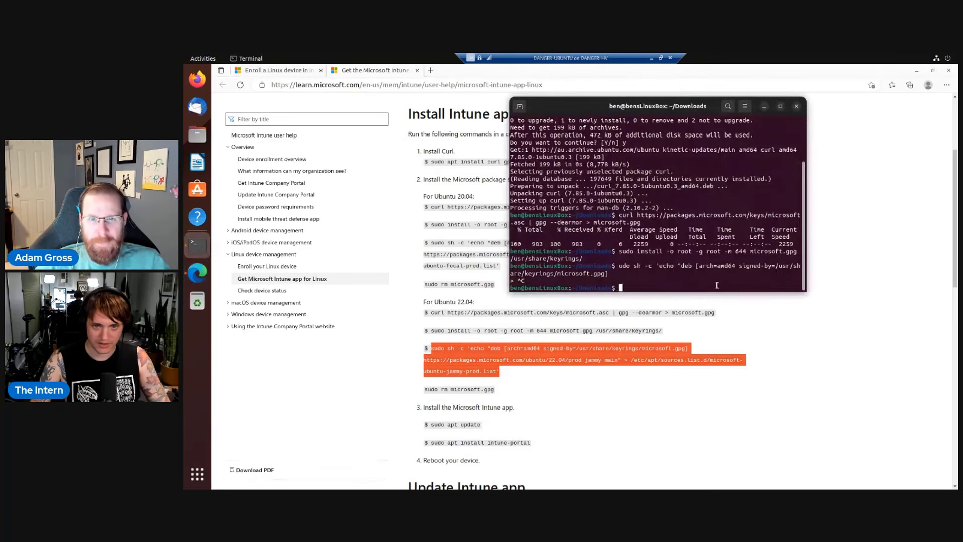
right_click(718, 284)
click(736, 311)
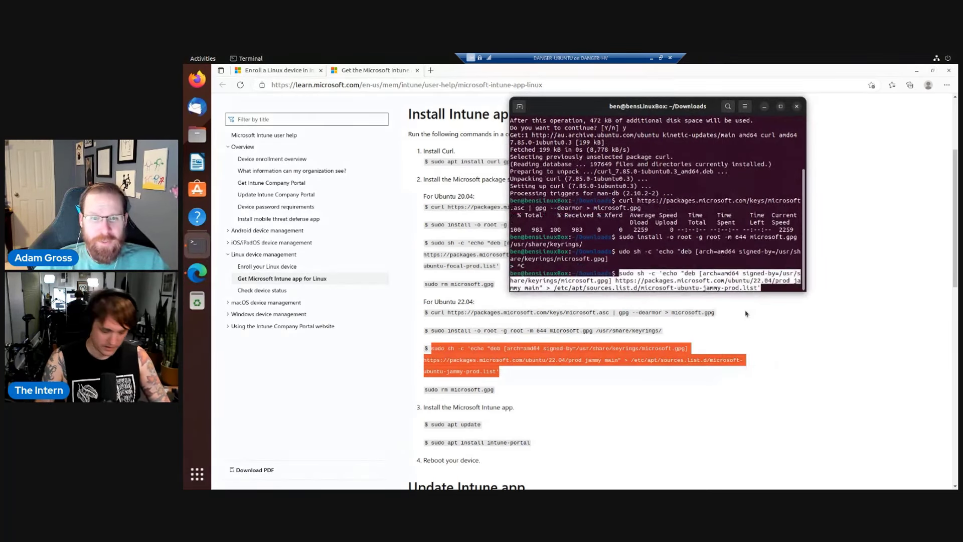
key(Return)
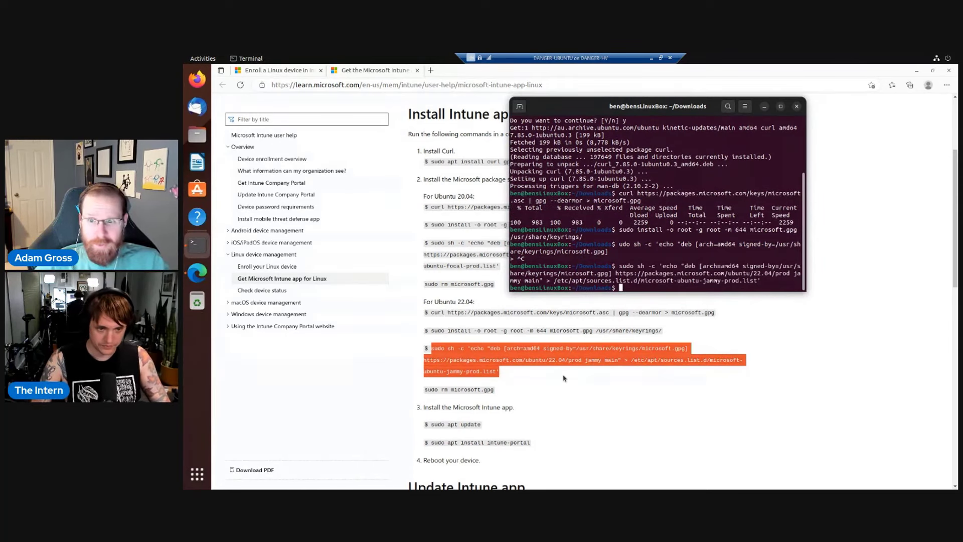
text(sudo r)
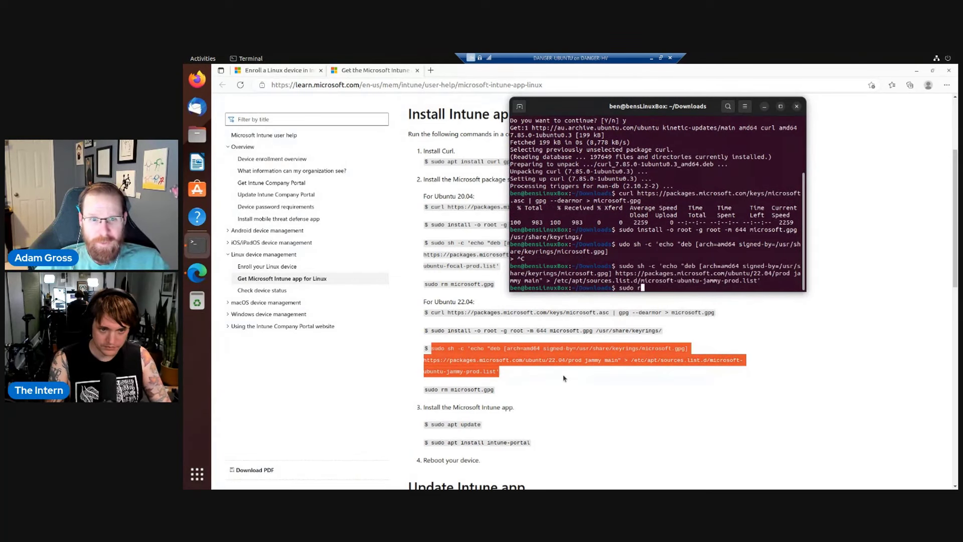
text(m microsoft)
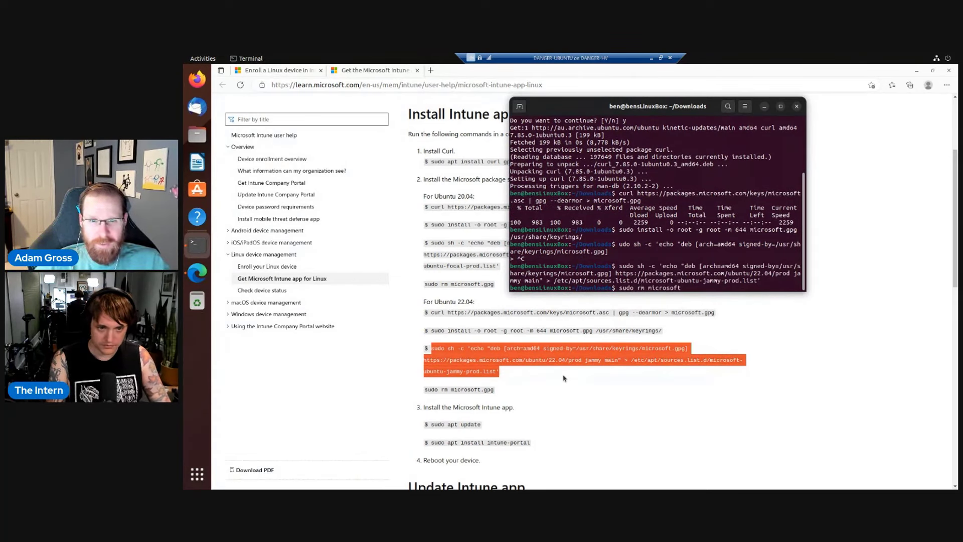
text(.gpg)
key(Return)
text(clear)
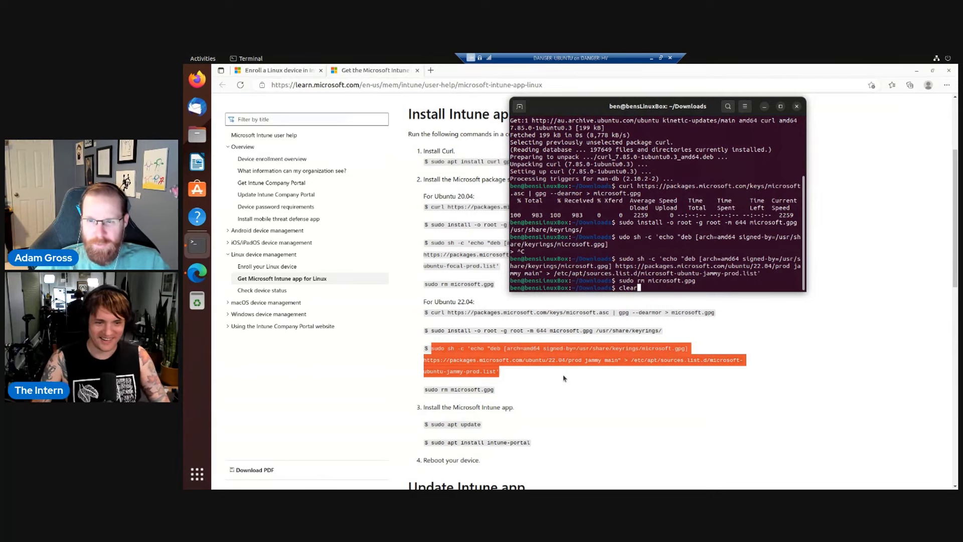
Clear the terminal, run 'sudo apt update', and start typing the intune-portal install command.
key(Return)
drag(591, 109, 564, 118)
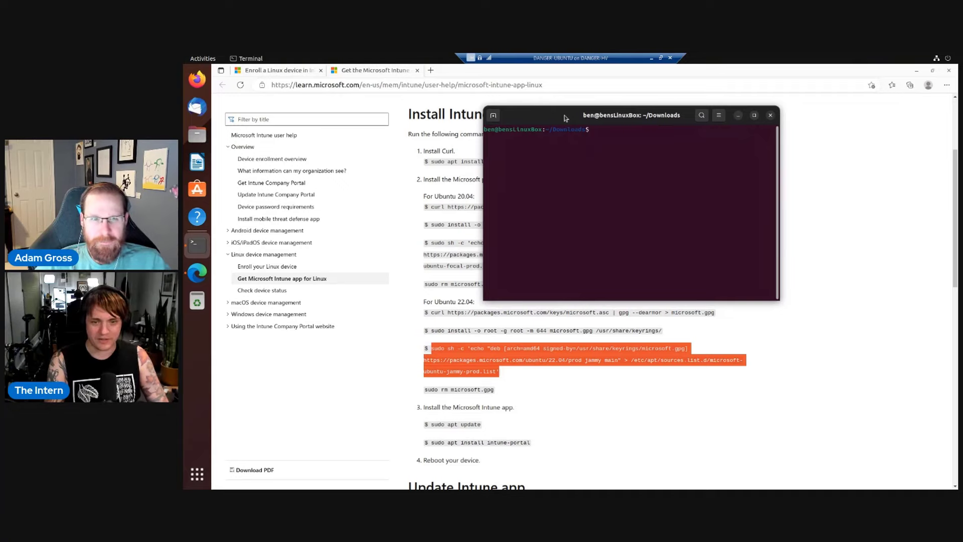
text(sudo)
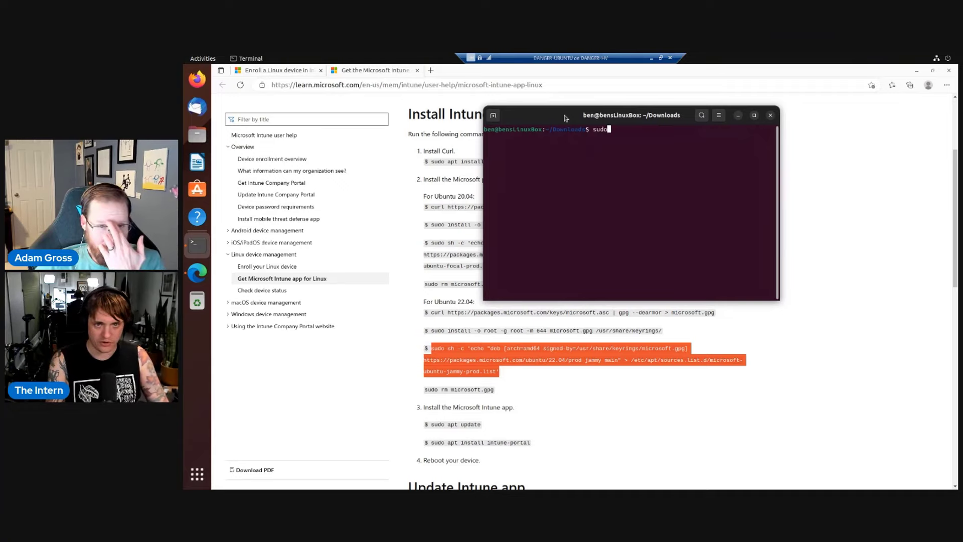
text( apt uydate)
key(BackSpace)
key(BackSpace)
key(BackSpace)
key(BackSpace)
key(BackSpace)
text(pdate)
key(Return)
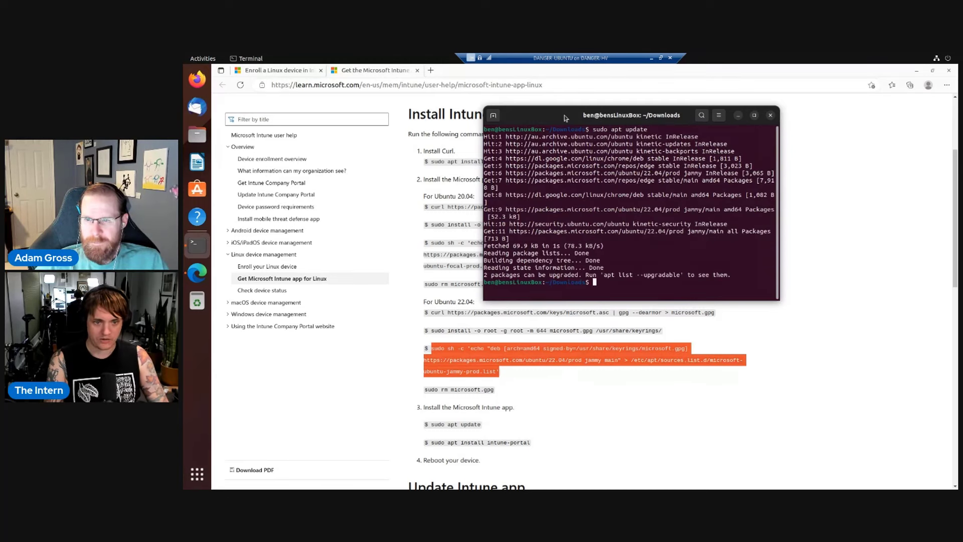
text(sudo apt u)
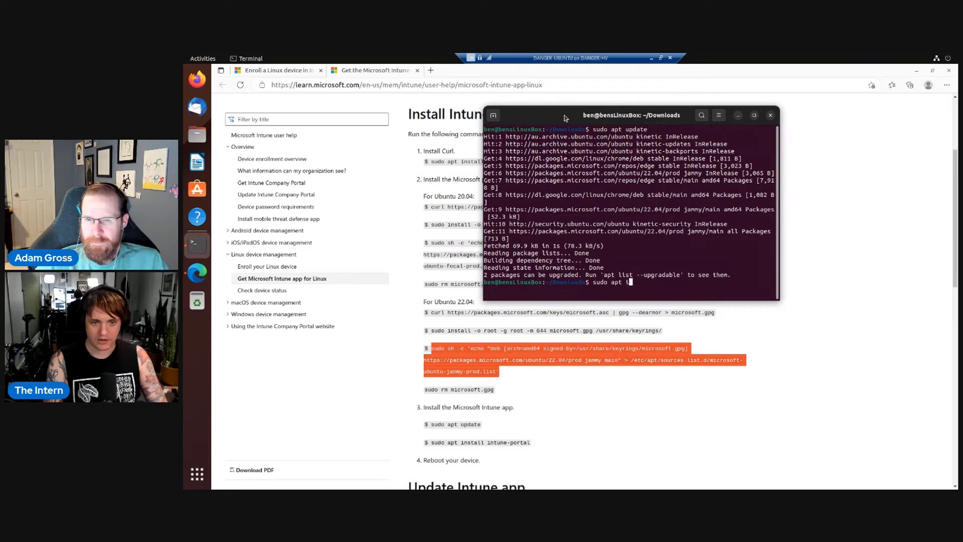
text(nstall intune-p)
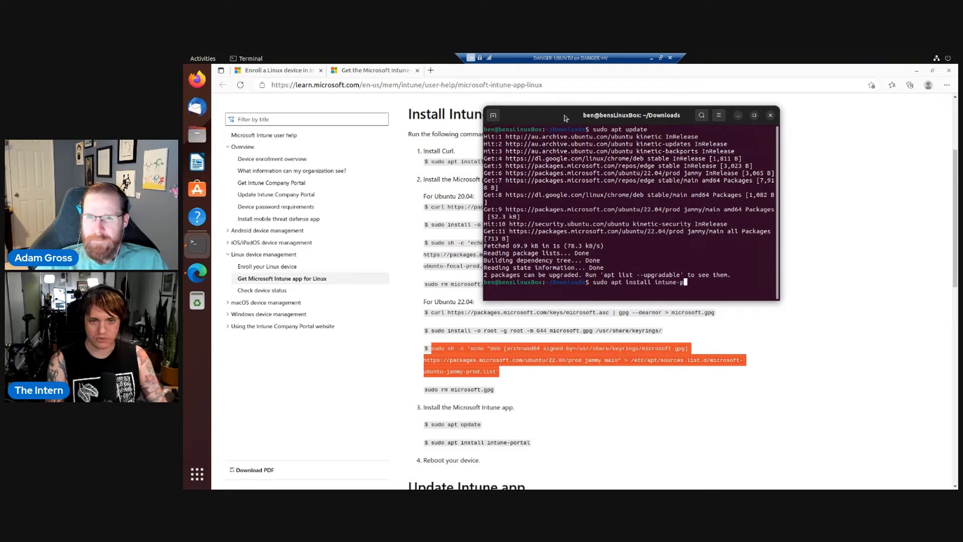
text(ortal -)
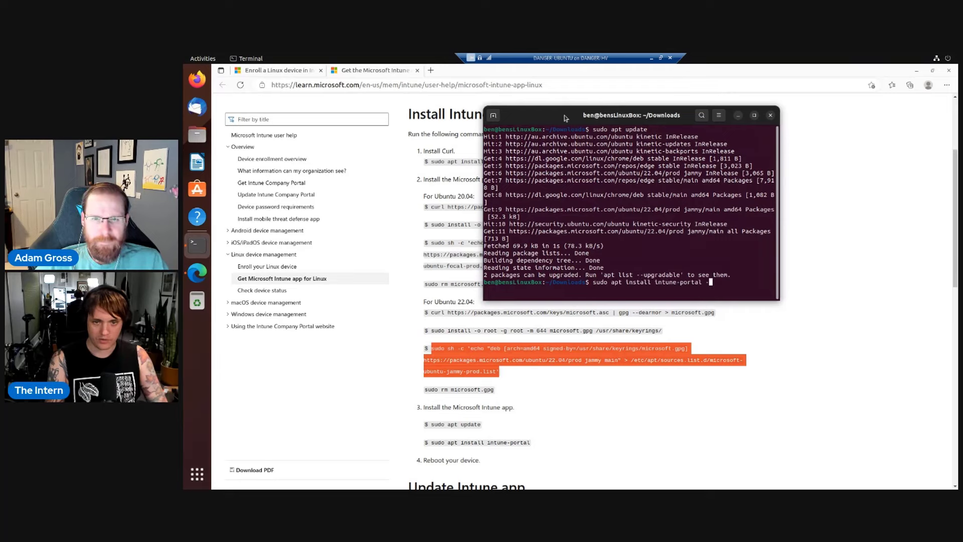
text(y)
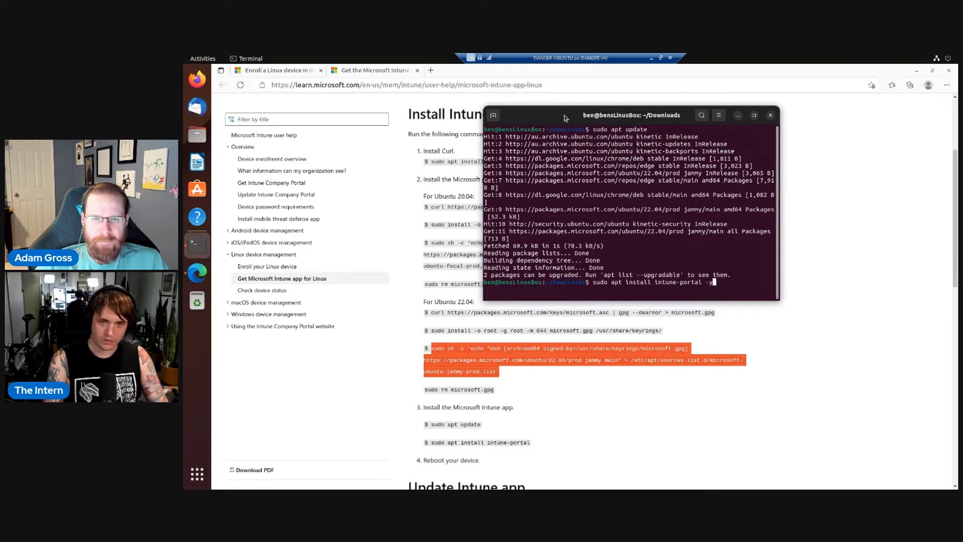
key(Return)
click(943, 58)
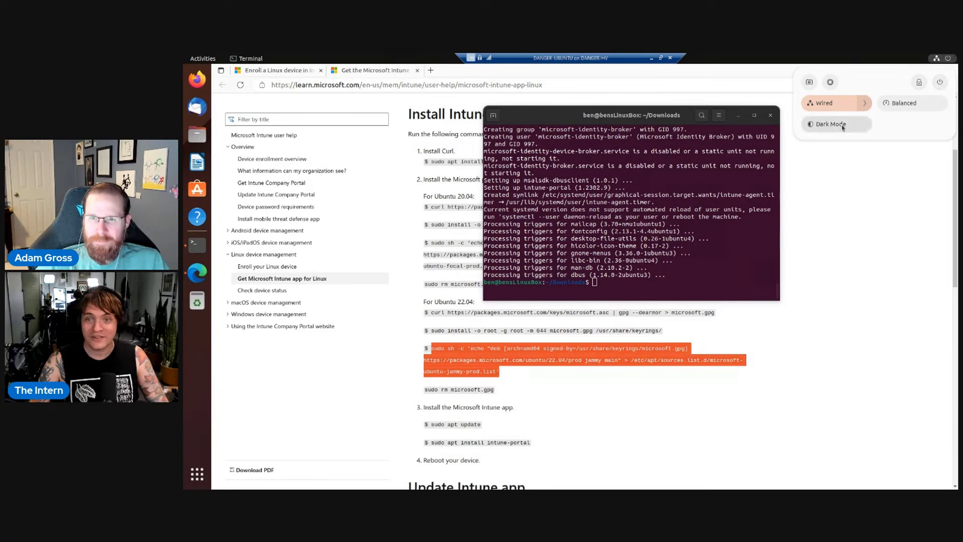
Turn on Dark Mode and bring up the power options to restart.
click(843, 126)
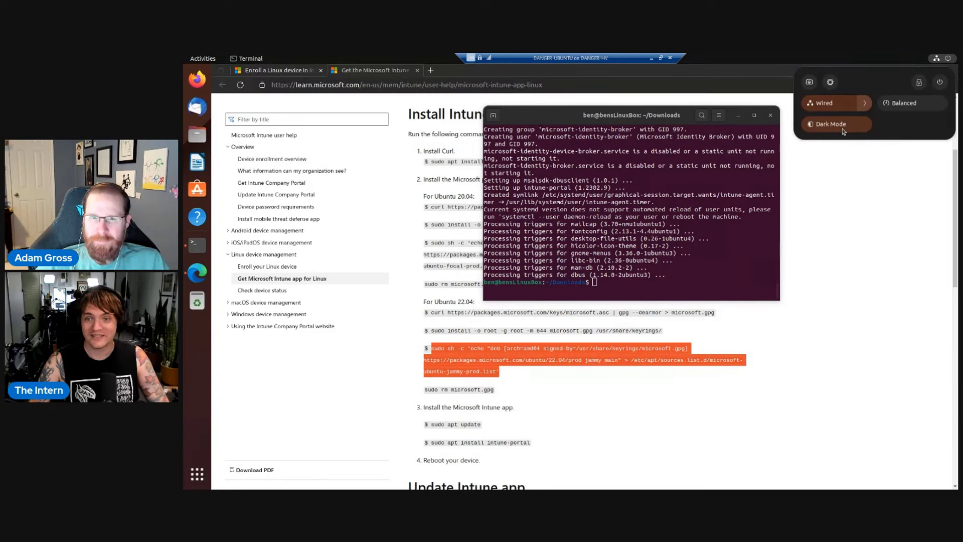
click(940, 81)
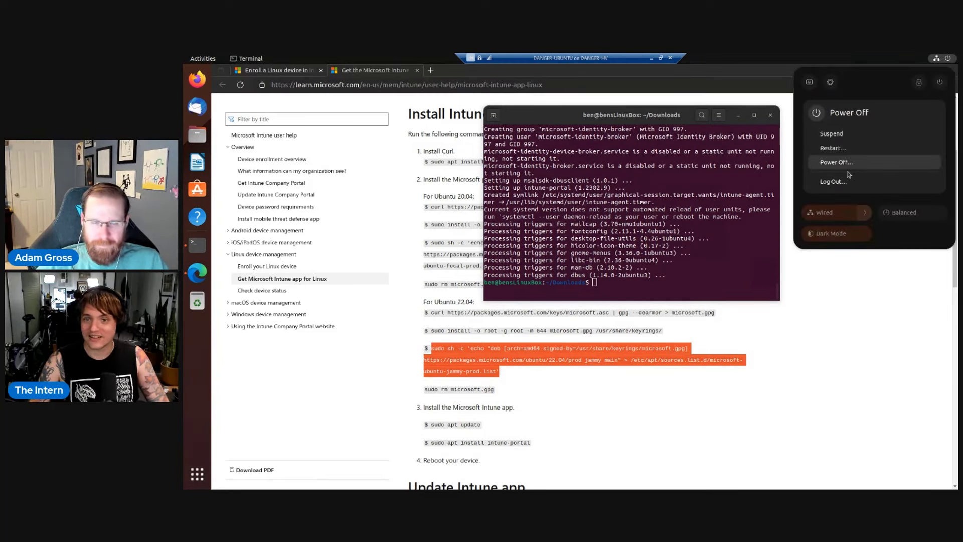
click(848, 172)
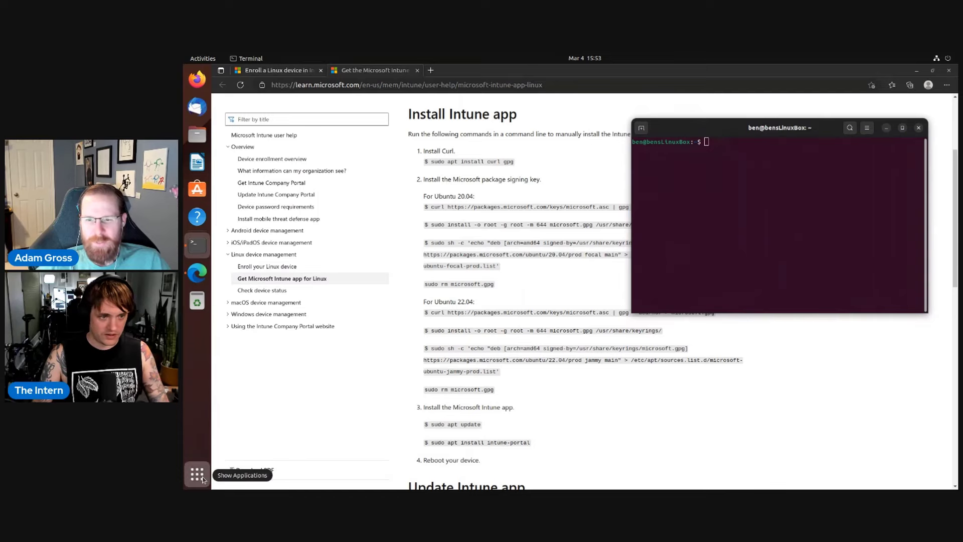
Browse both pages of the installed apps grid, then return to Edge's Intune install instructions.
click(197, 474)
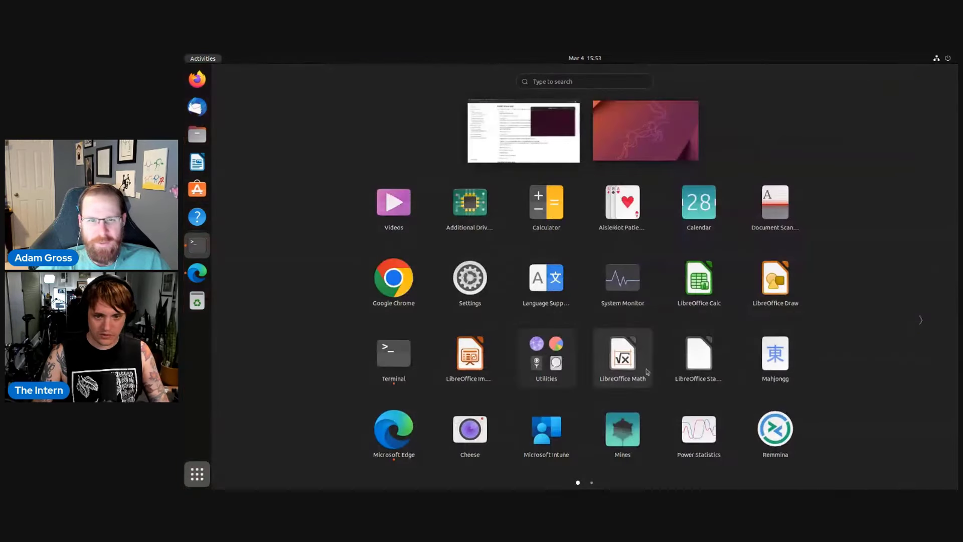
click(923, 320)
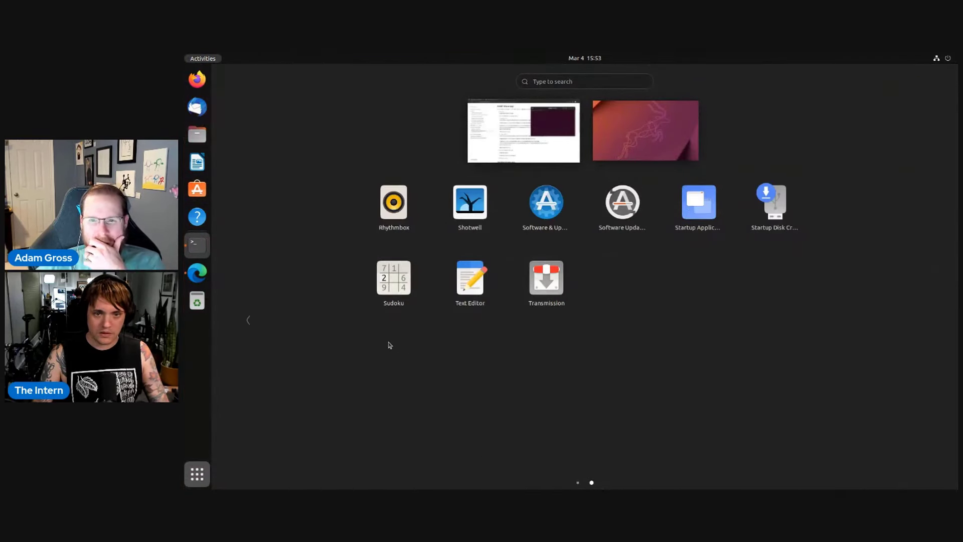
click(249, 321)
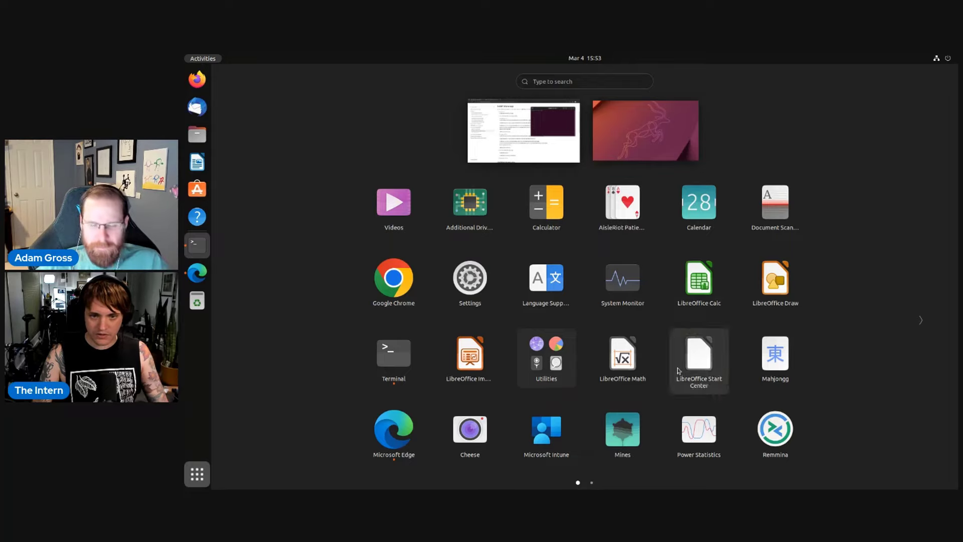
scroll(542, 384, down, 1)
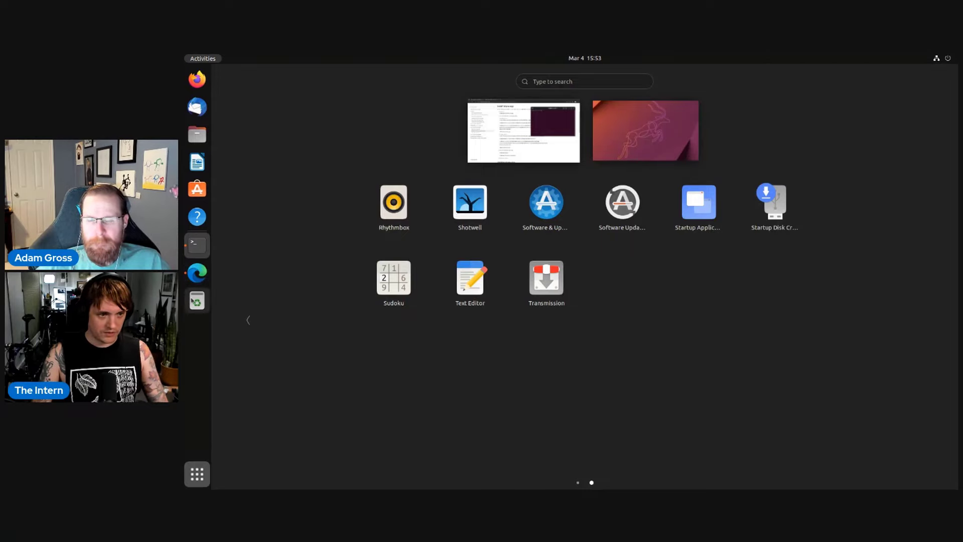
click(197, 273)
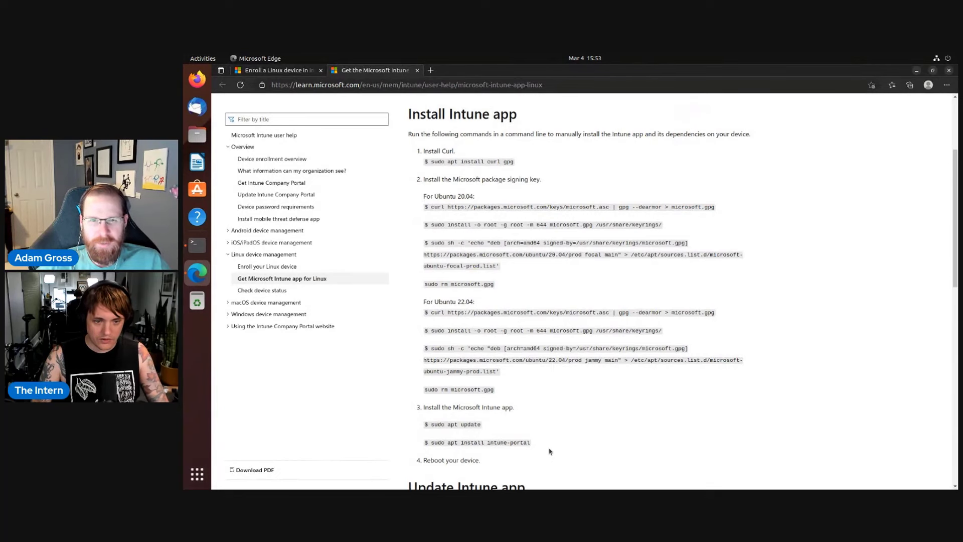
scroll(550, 452, down, 5)
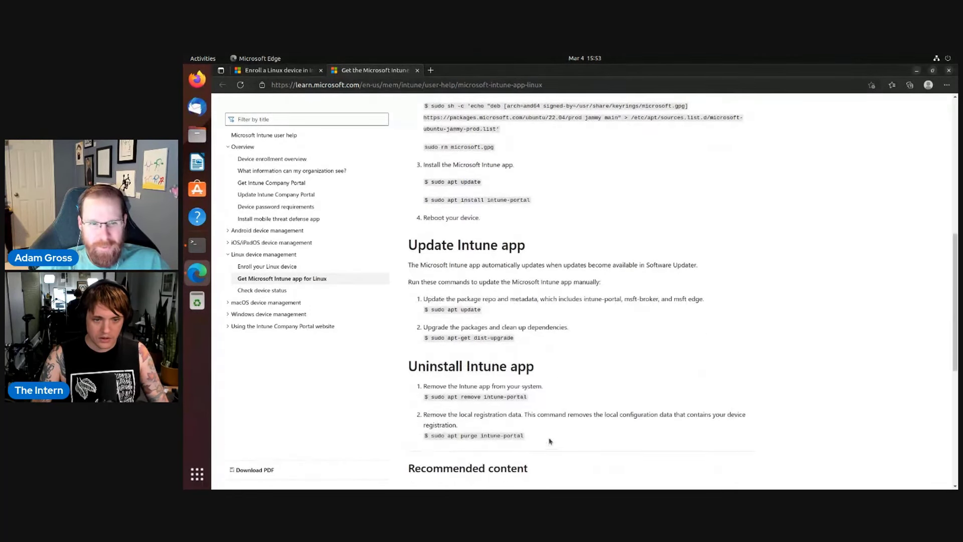
Search 'intune' to launch the Microsoft Intune app and place its window right of the docs.
click(193, 480)
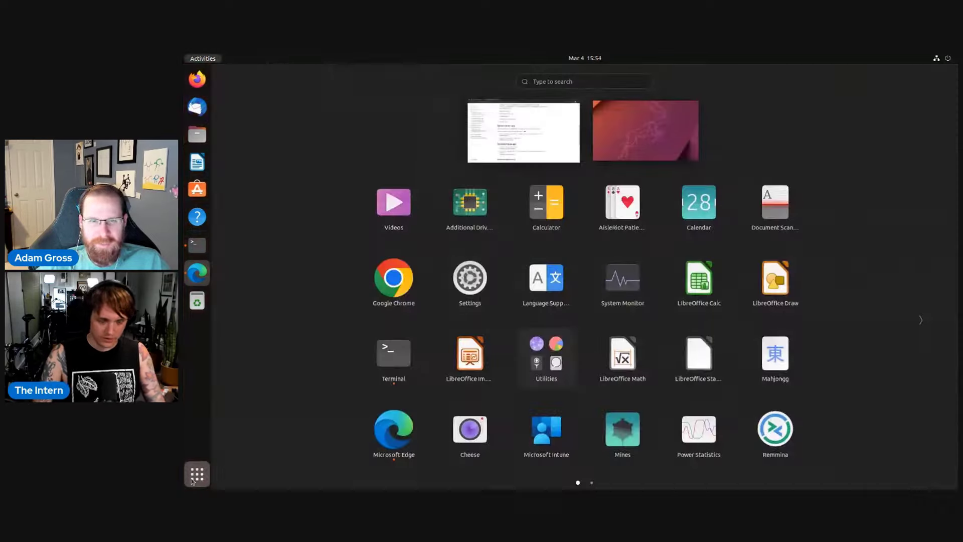
text(intu)
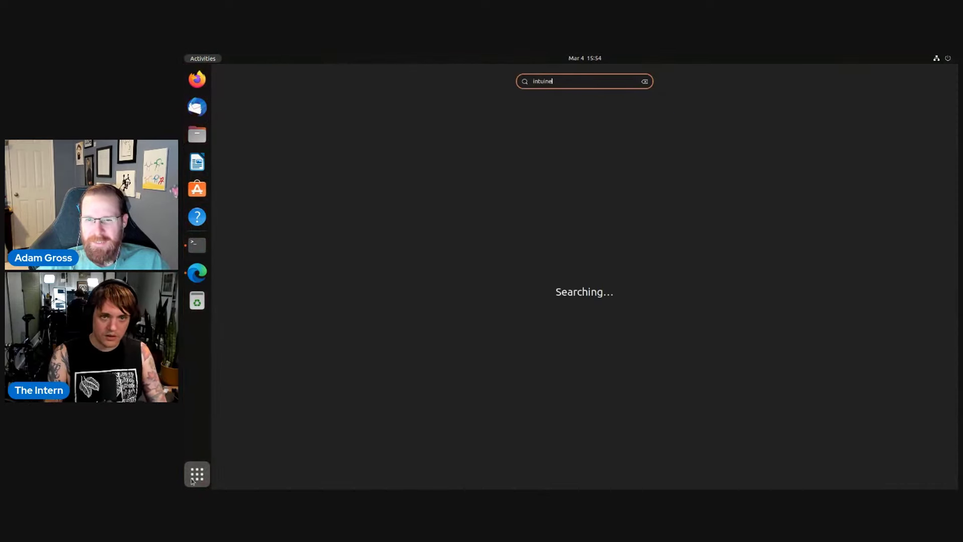
text(ne)
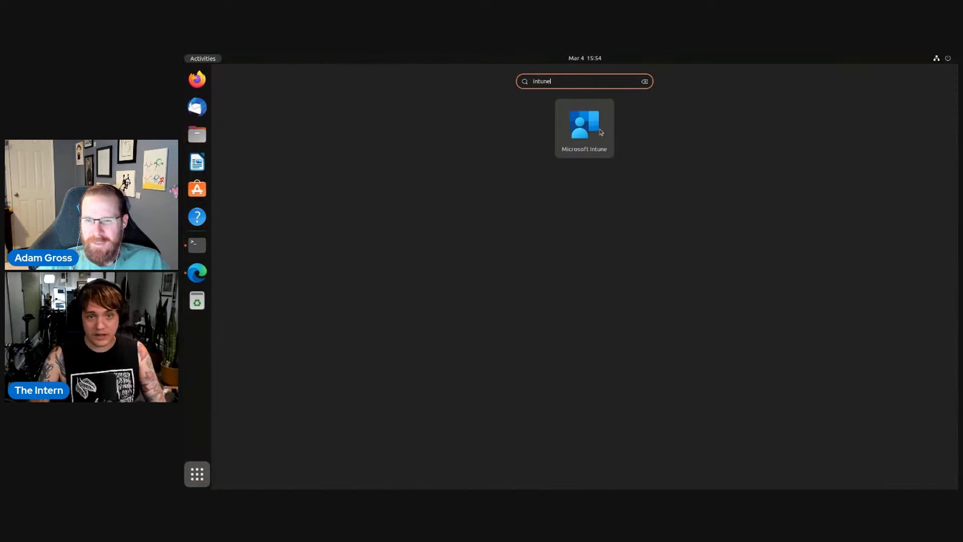
click(600, 133)
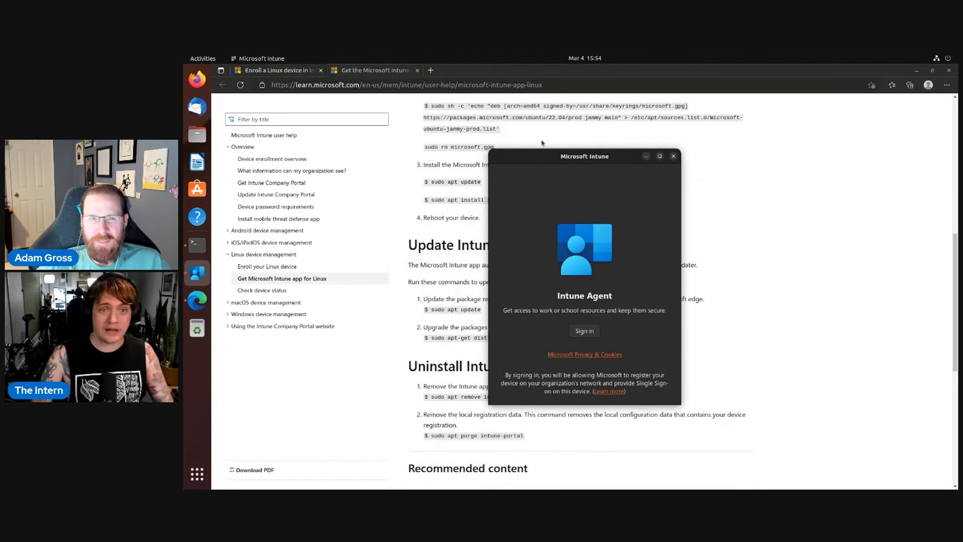
drag(577, 163, 820, 145)
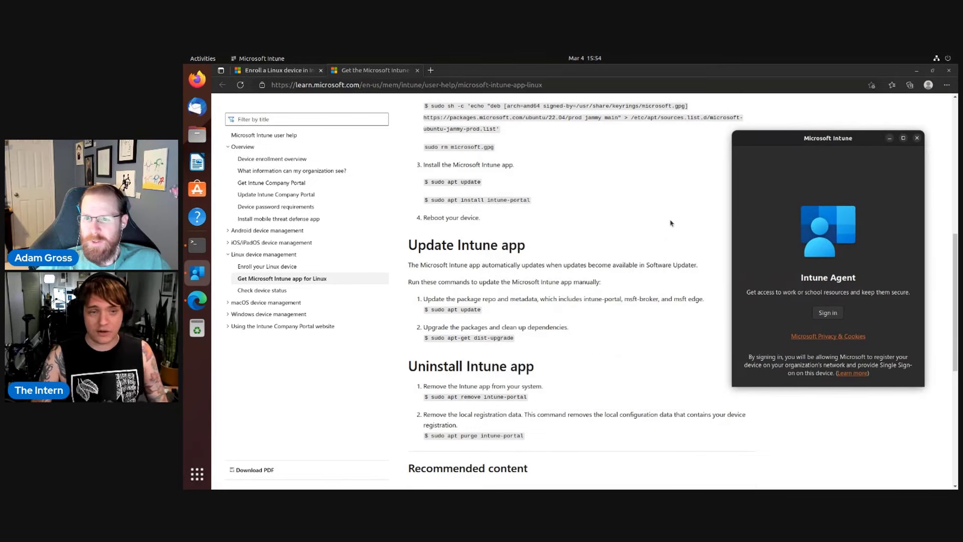
Review the Linux enrollment docs, then enter the work account e-mail in the Intune sign-in and submit.
click(287, 72)
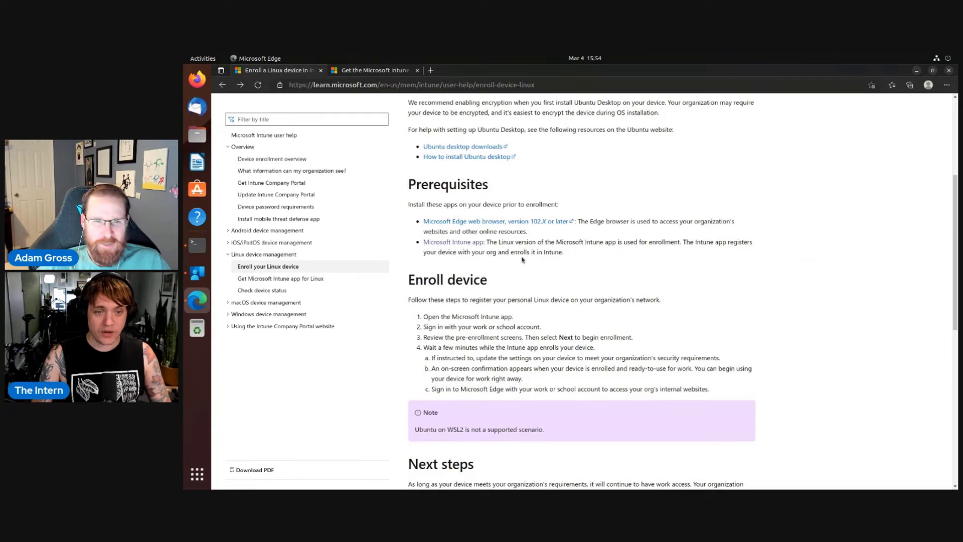
scroll(502, 284, down, 2)
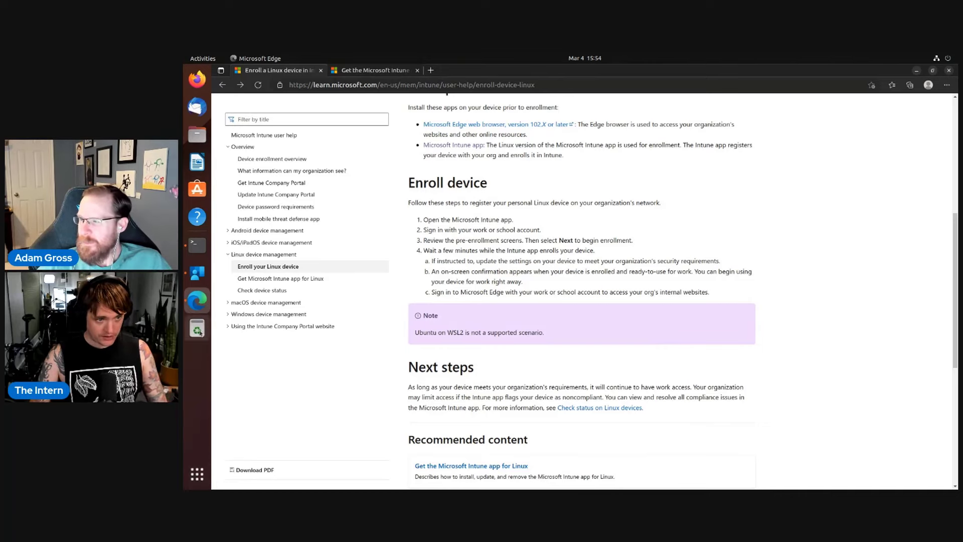
click(198, 273)
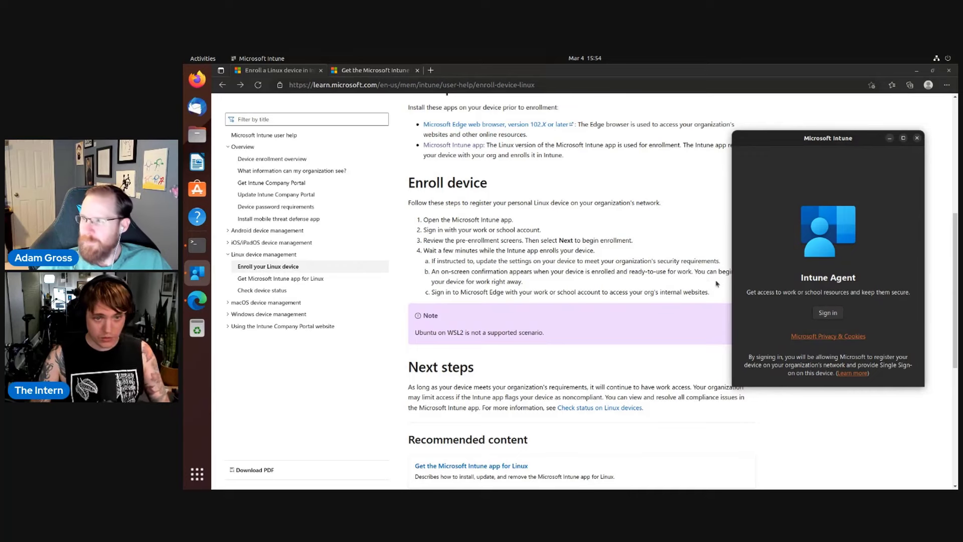
click(829, 313)
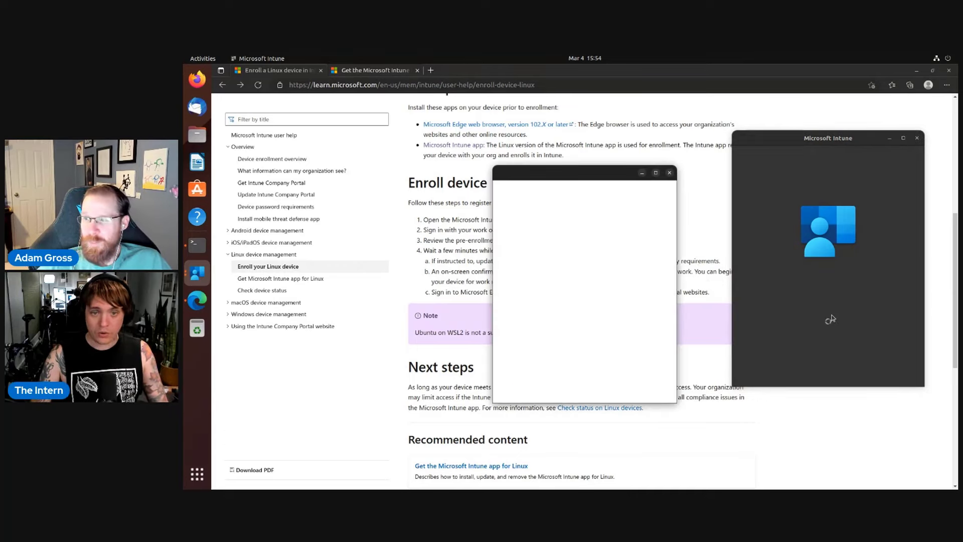
drag(577, 173, 728, 185)
click(716, 259)
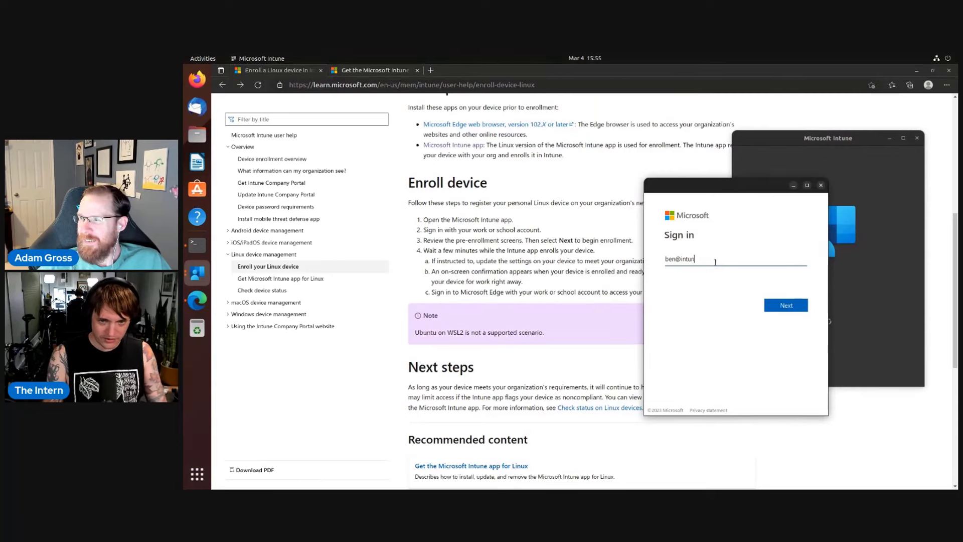
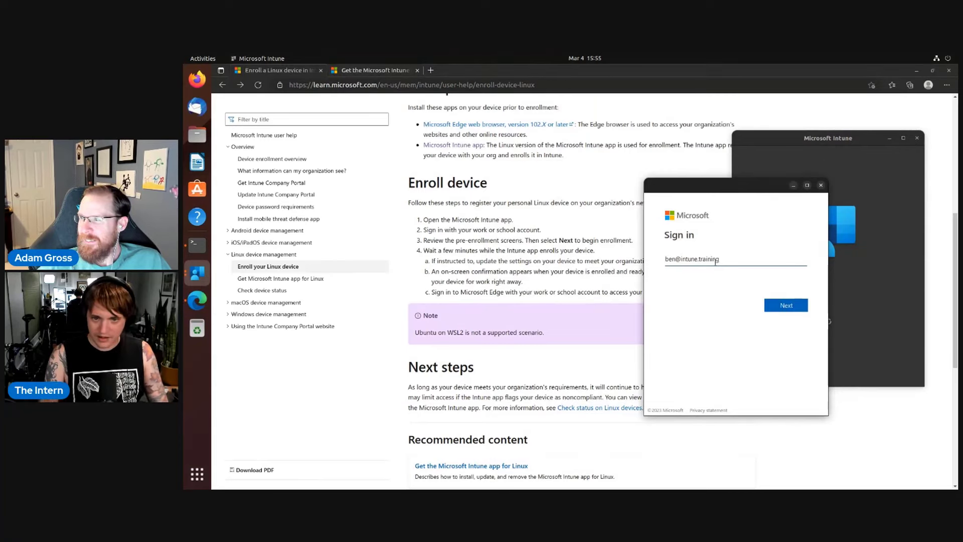
key(Return)
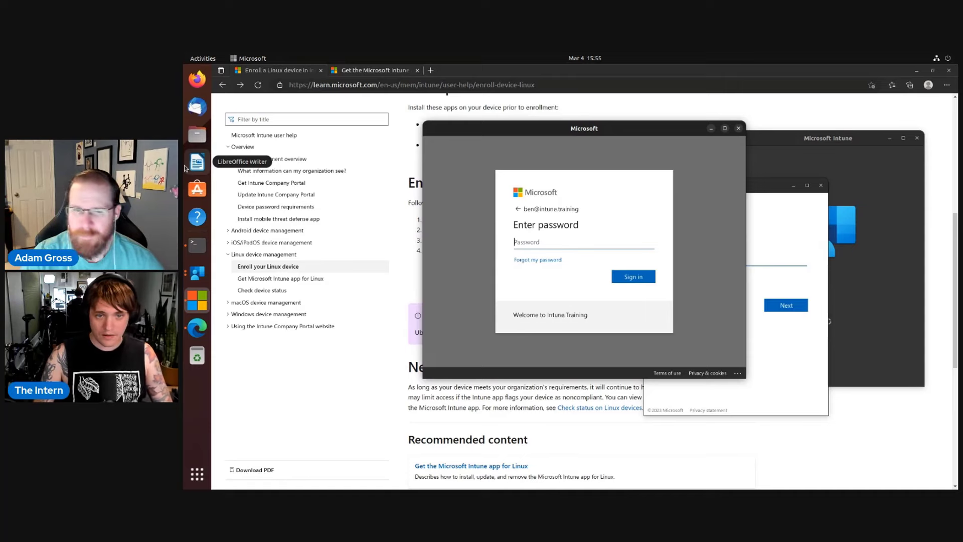
Type the account password into the Intune sign-in and submit it, getting an incorrect-password error.
click(271, 231)
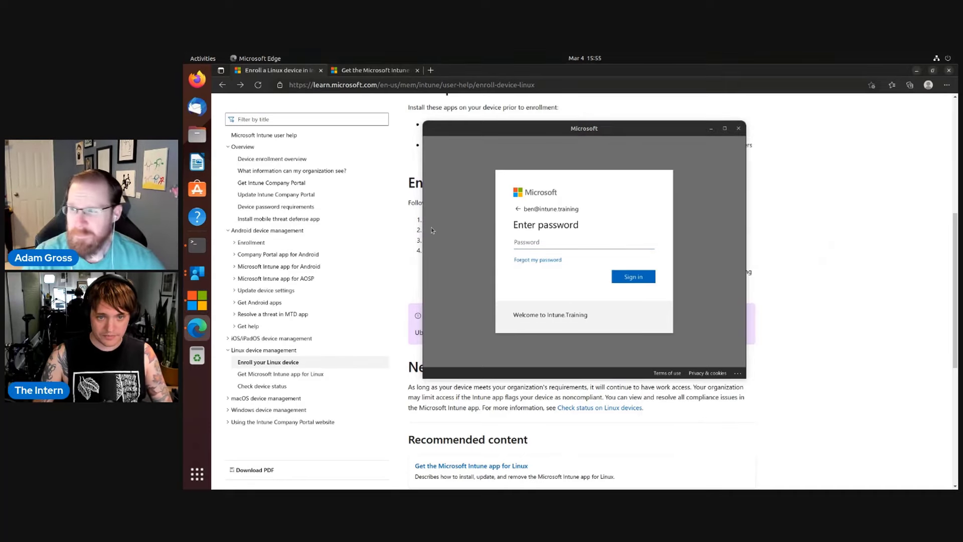
click(580, 244)
click(582, 245)
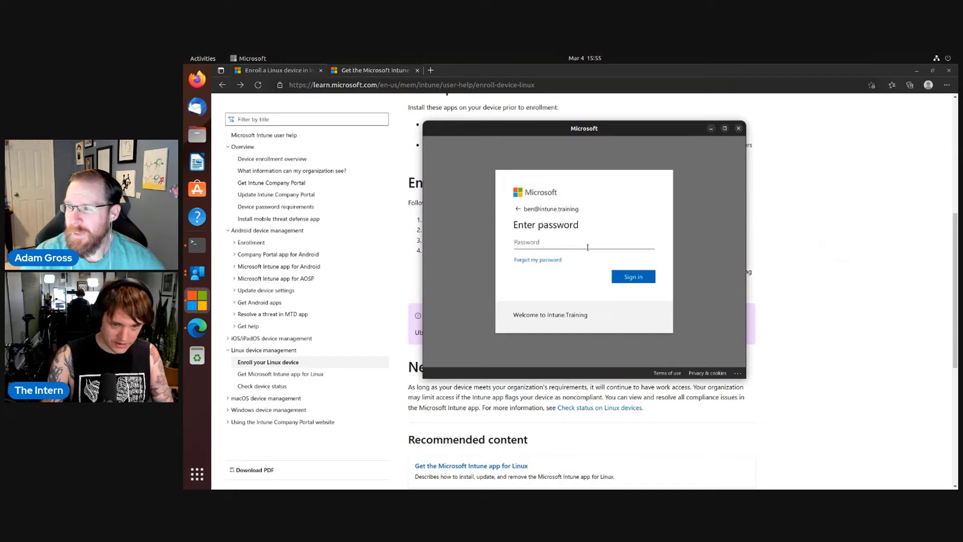
text(•)
key(BackSpace)
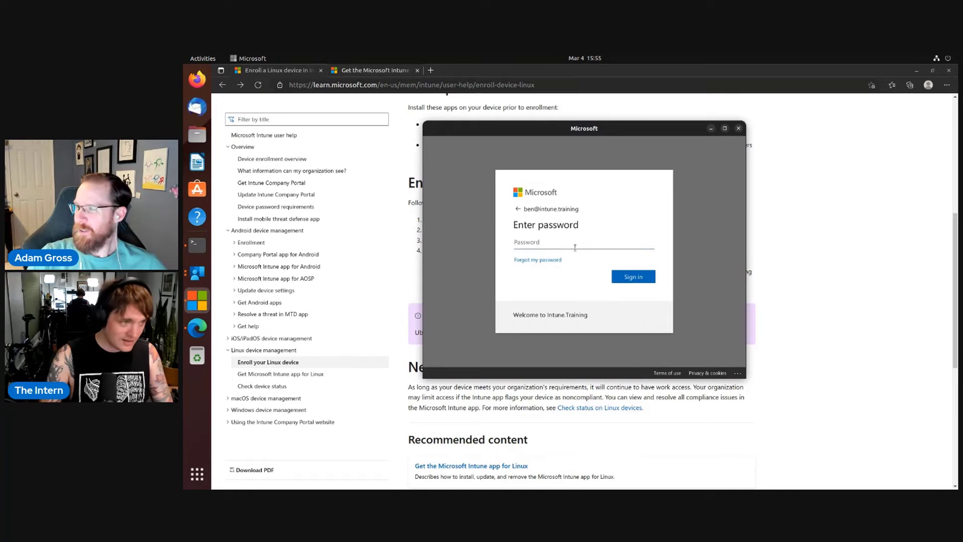
text(••)
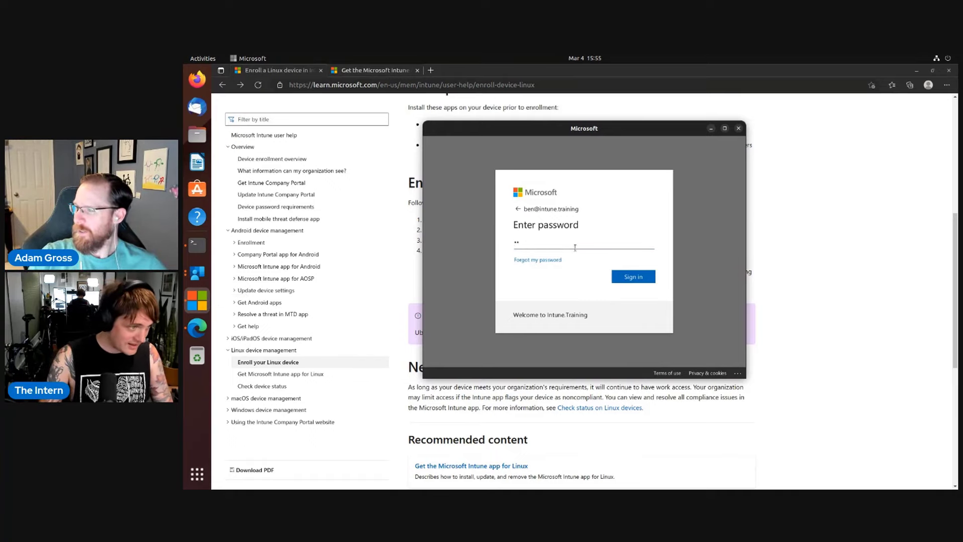
text(•)
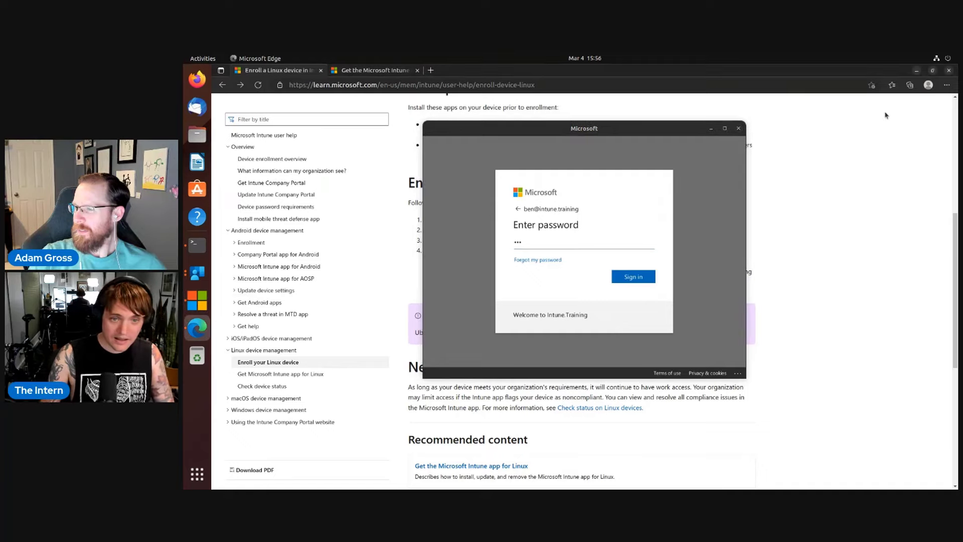
click(567, 245)
key(BackSpace)
key(BackSpace)
key(BackSpace)
text(••)
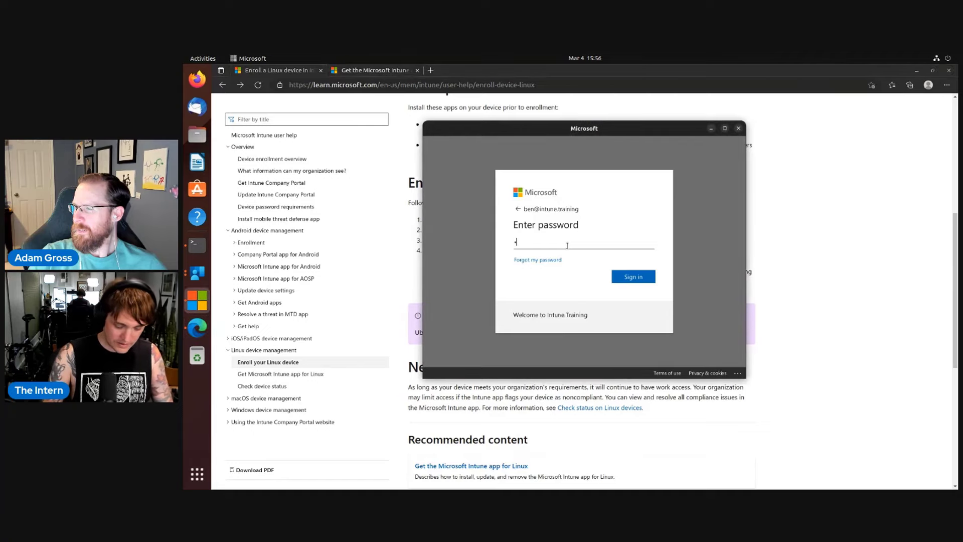
text(••)
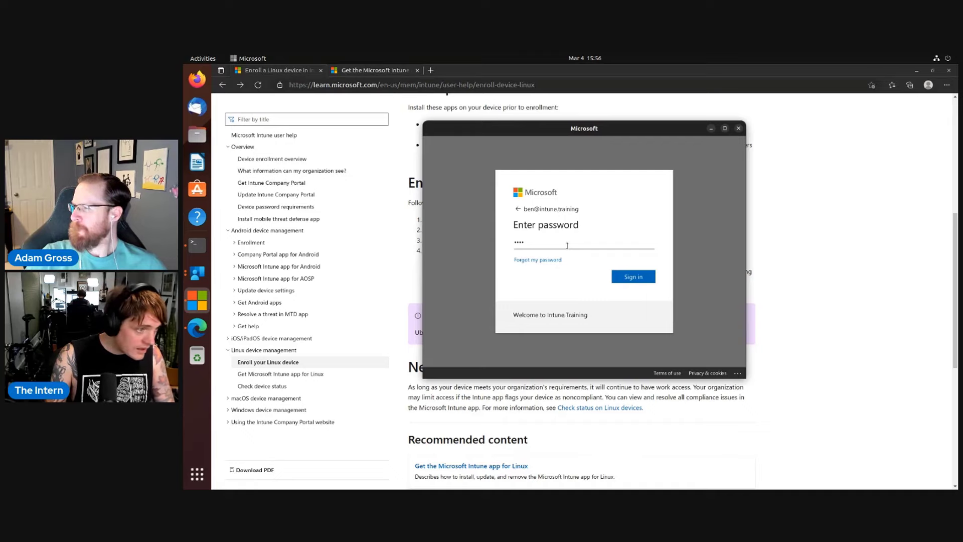
text(••••••)
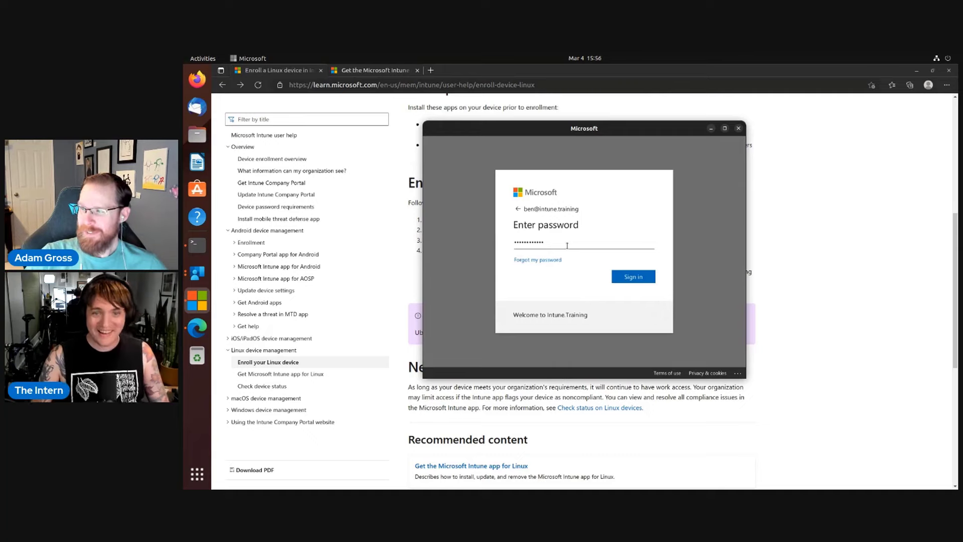
key(Return)
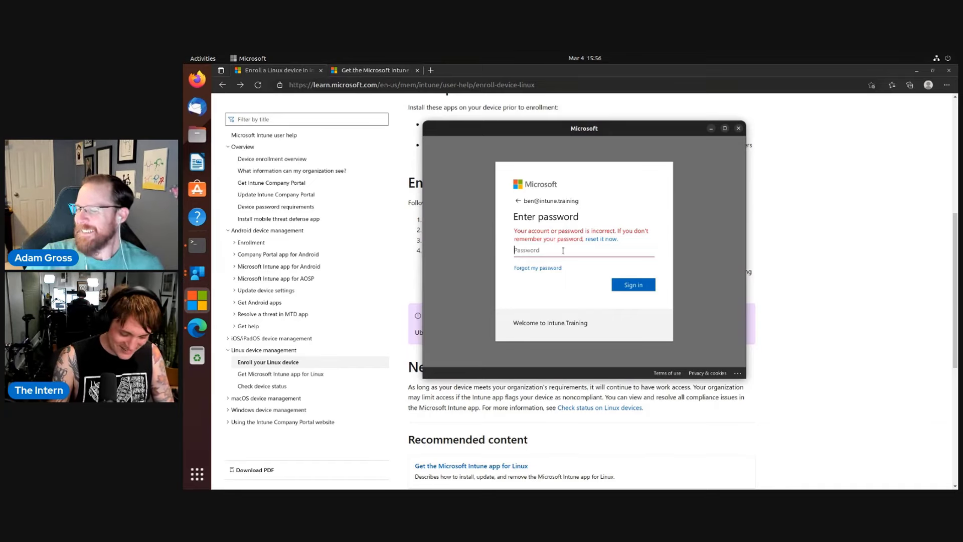
Re-enter the account password and submit to reach 'Help us keep your device secure'.
text(•)
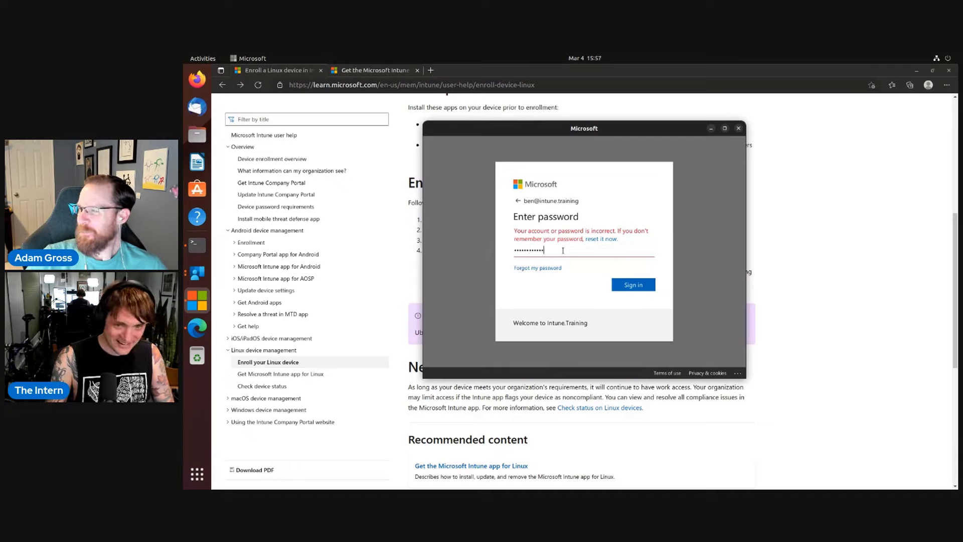
key(Return)
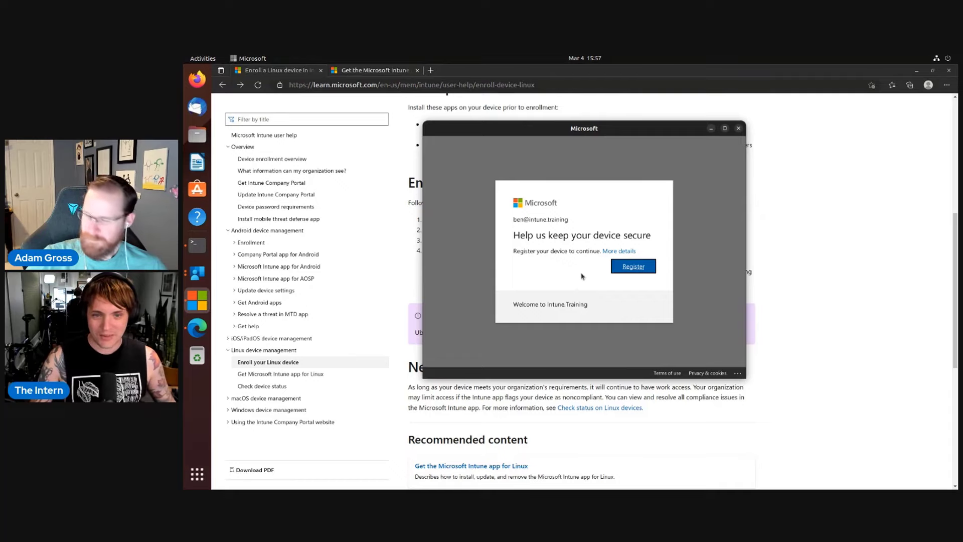
Register the device, shift the Intune.Training window left, and open a new browser tab.
click(645, 268)
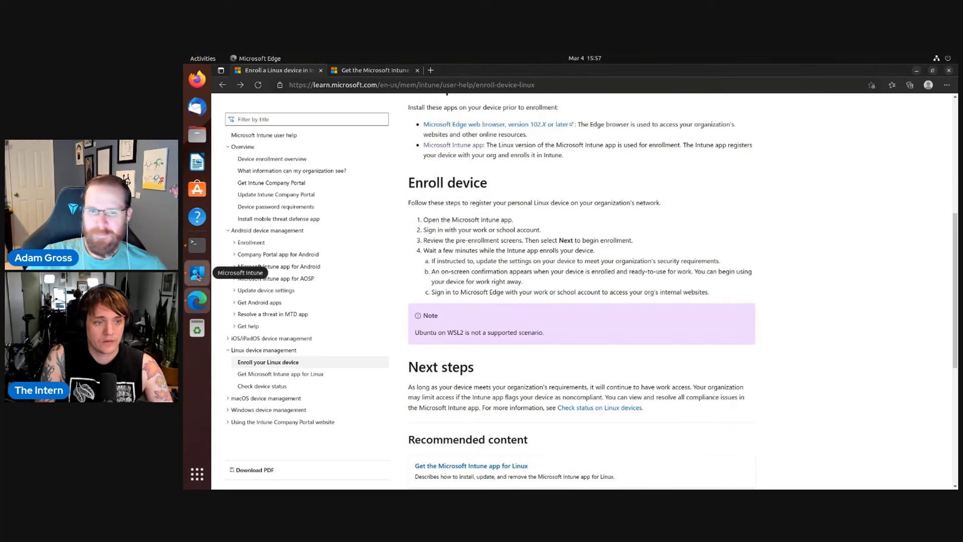
click(198, 273)
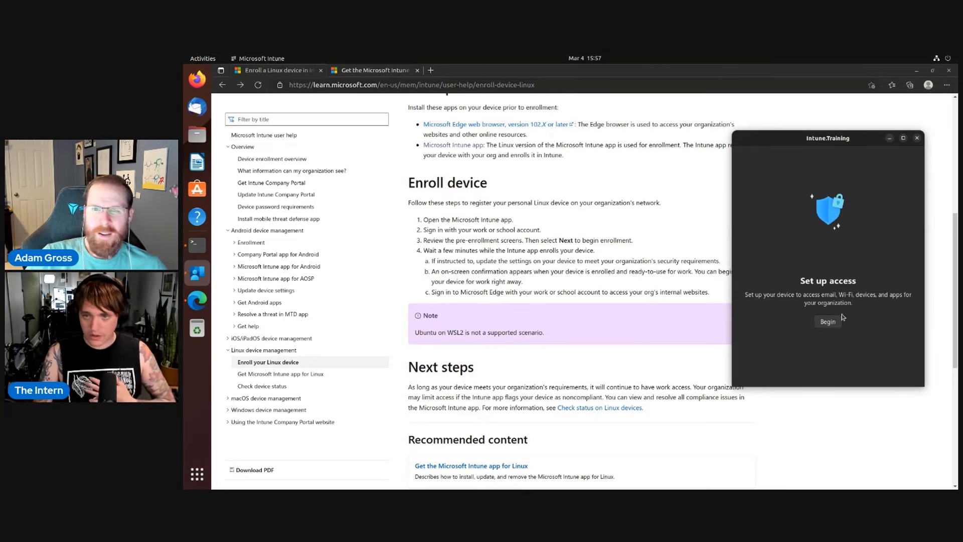
drag(864, 141, 757, 160)
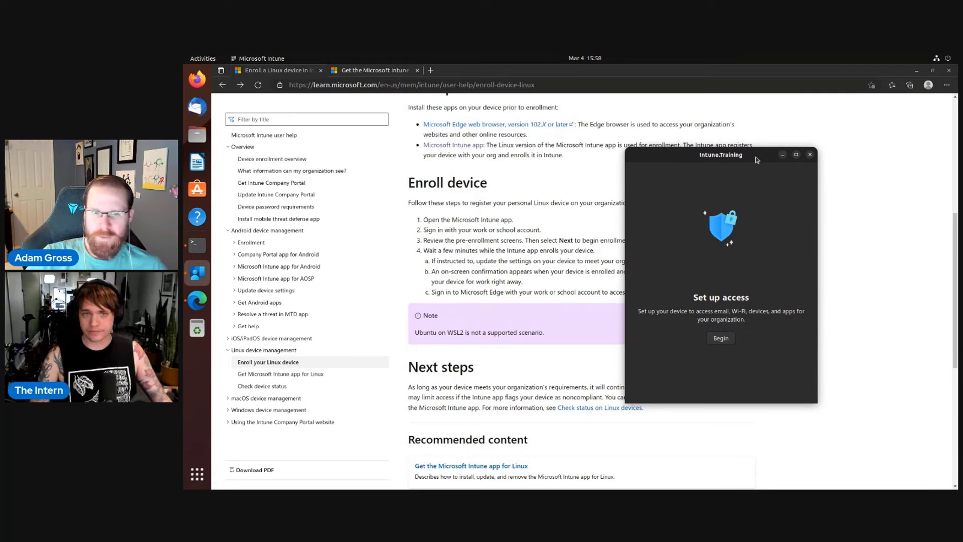
click(430, 70)
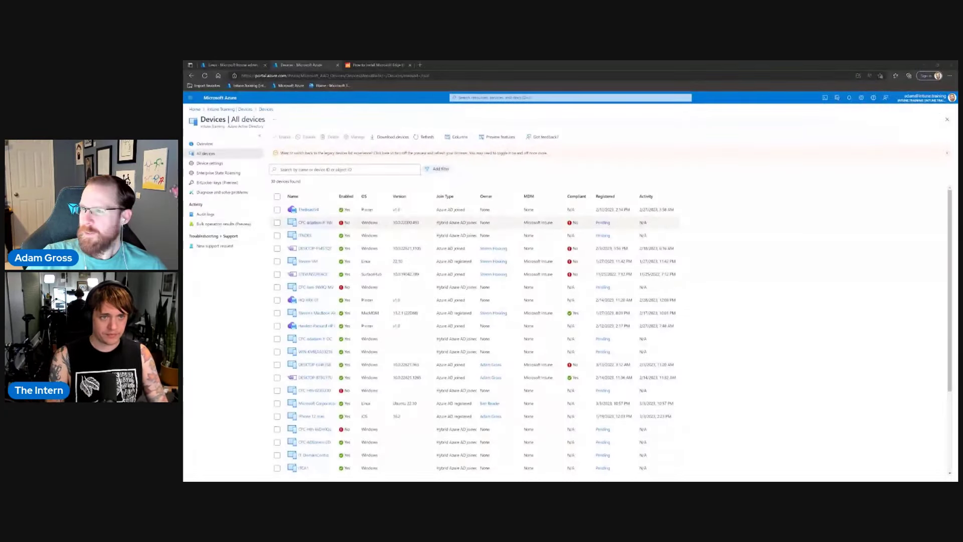
Widen the Name column of All devices and zoom the portal page in.
drag(338, 197, 390, 197)
scroll(352, 350, down, 1)
scroll(351, 343, down, 4)
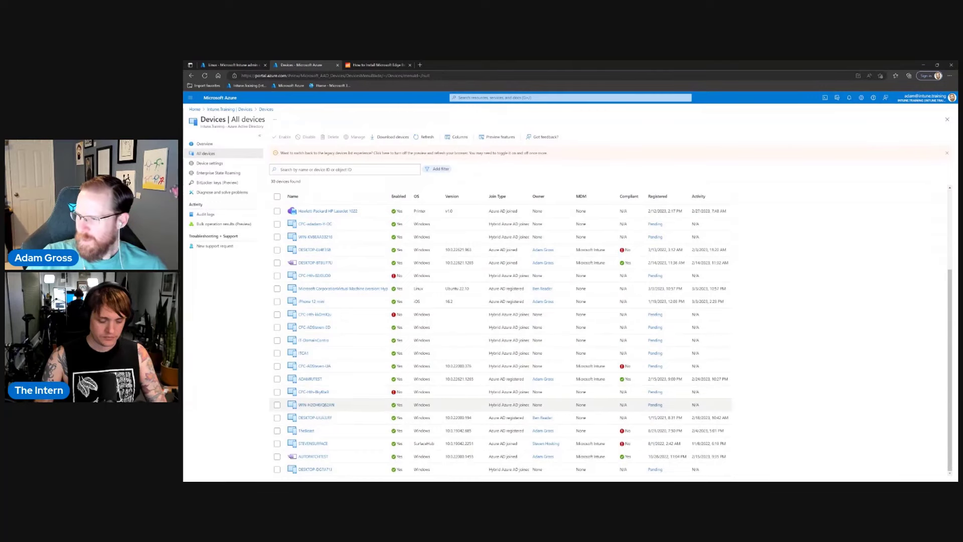
scroll(351, 365, up, 4)
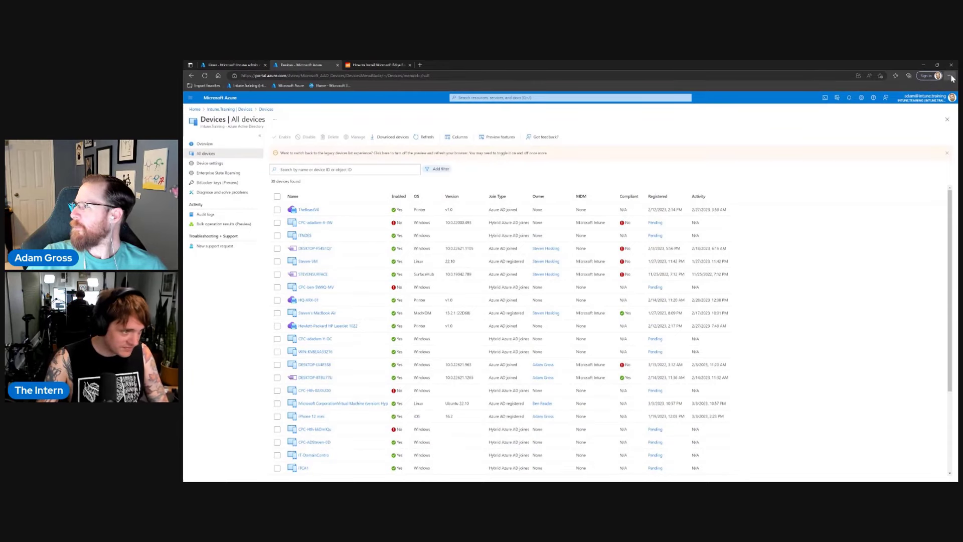
key(ctrl+plus)
key(ctrl+plus)
key(ctrl+plus)
key(ctrl+plus)
key(ctrl+plus)
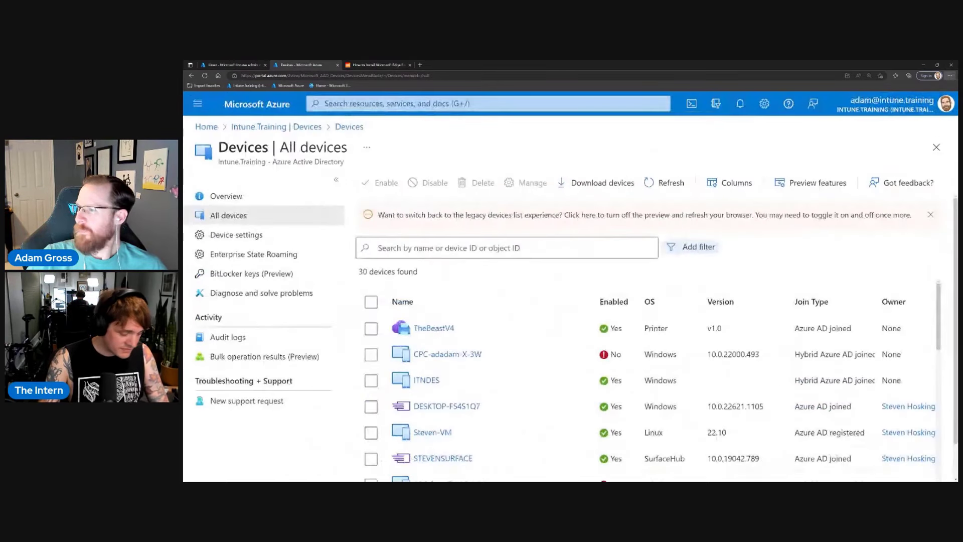
scroll(499, 352, down, 2)
scroll(499, 291, up, 3)
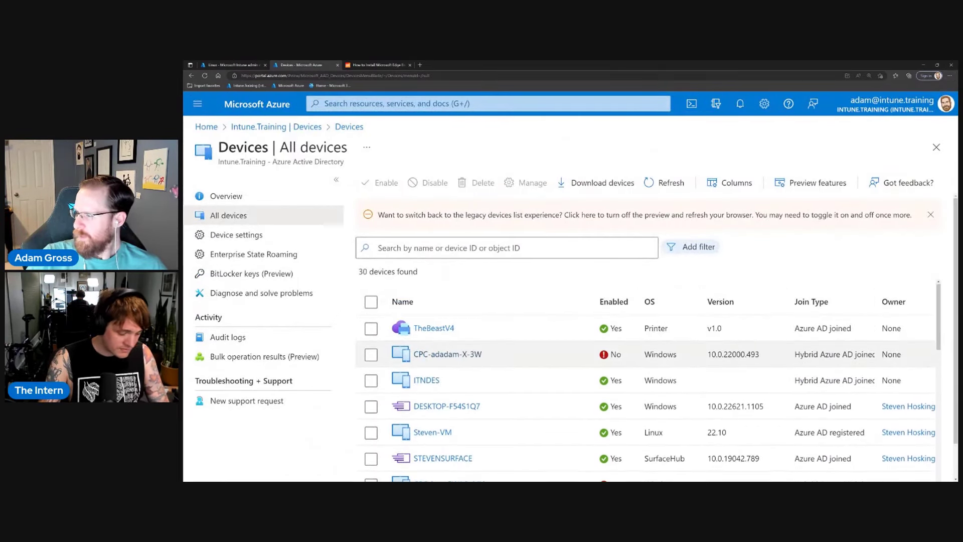
Dismiss the legacy device-list banner and scroll down to the Ubuntu 22.10 virtual machine.
click(932, 216)
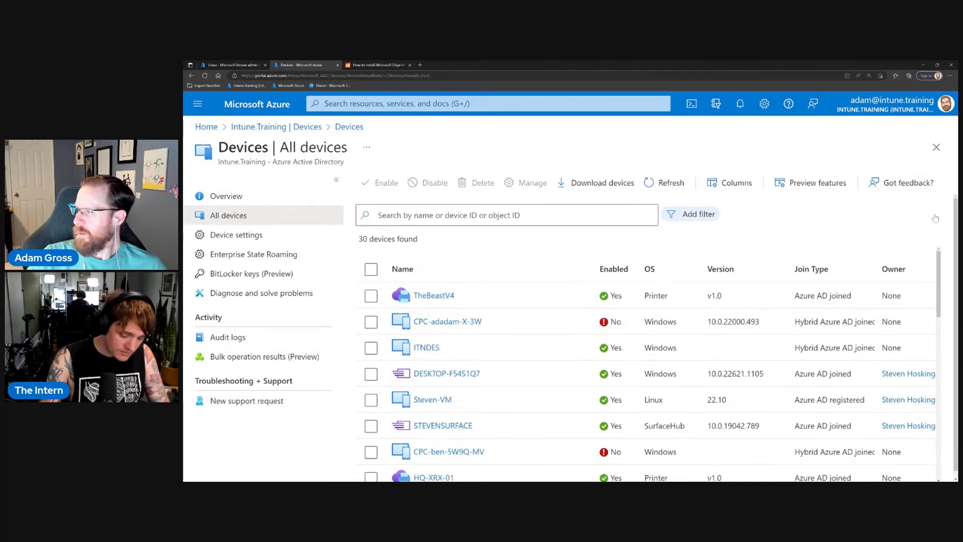
scroll(502, 382, down, 3)
scroll(501, 381, down, 5)
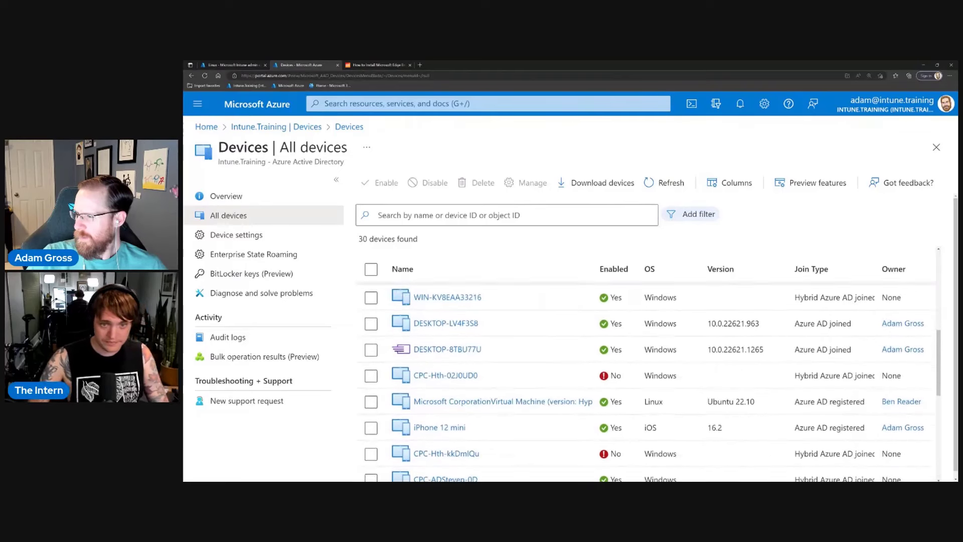
scroll(502, 381, down, 4)
scroll(647, 382, up, 8)
scroll(647, 381, down, 4)
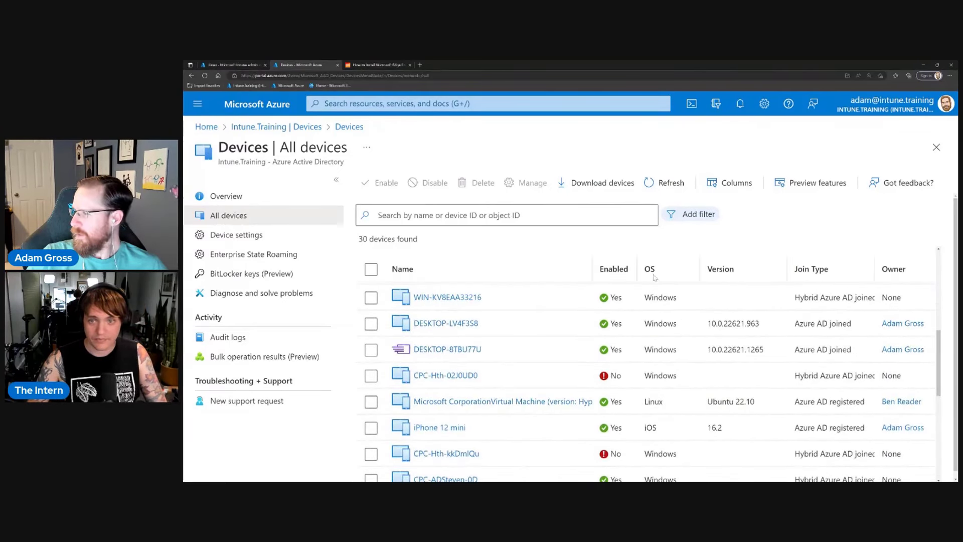
scroll(567, 406, down, 1)
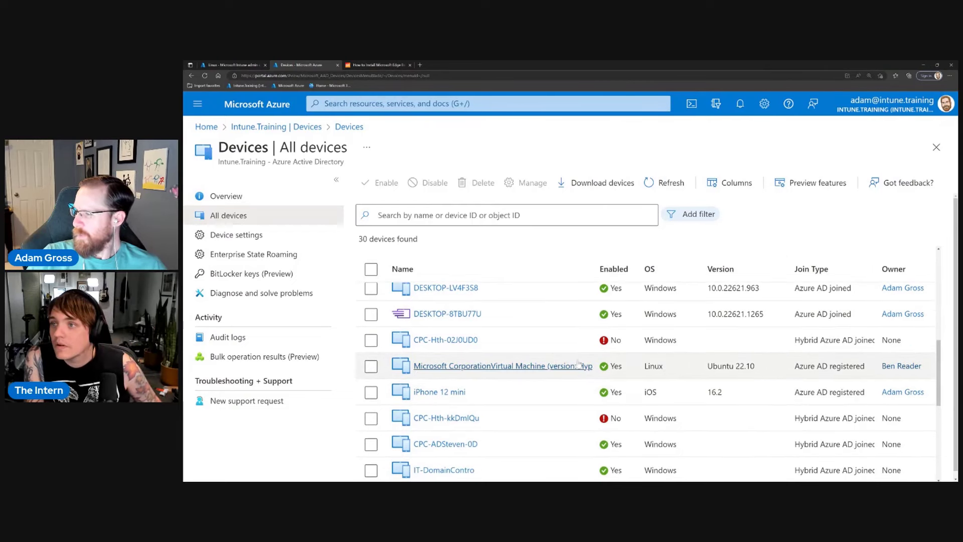
Open the Ubuntu VM's properties and check Join Type Azure AD registered, MDM None, compliance N/A.
click(507, 370)
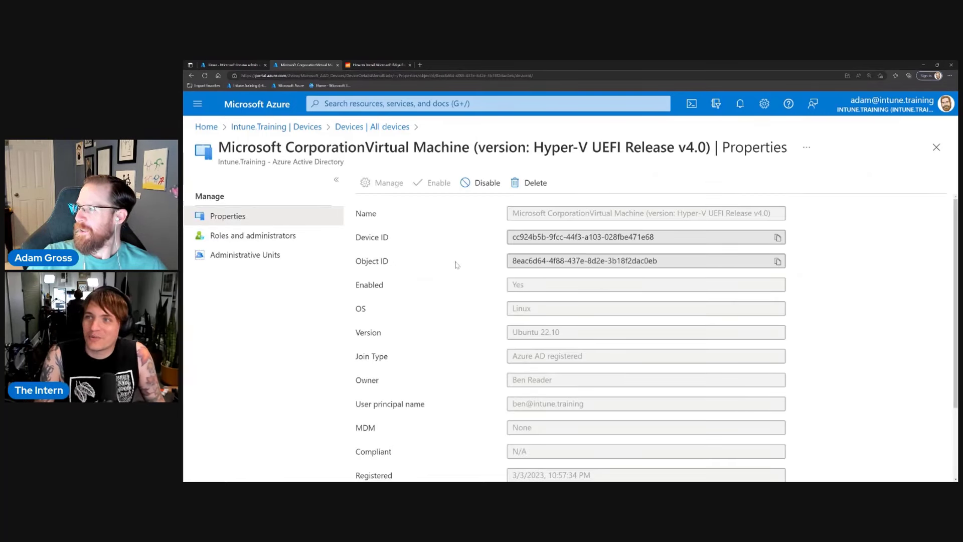
scroll(457, 266, down, 3)
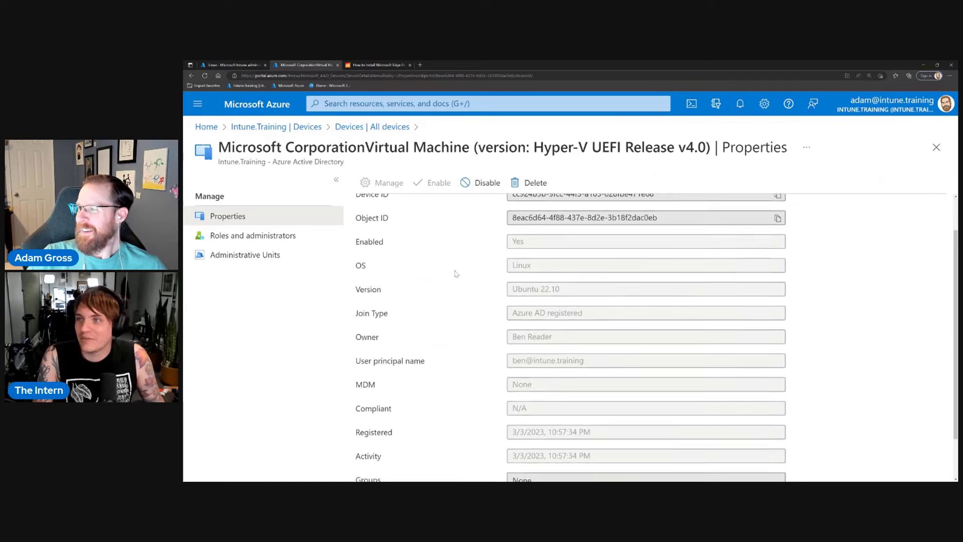
scroll(457, 274, up, 3)
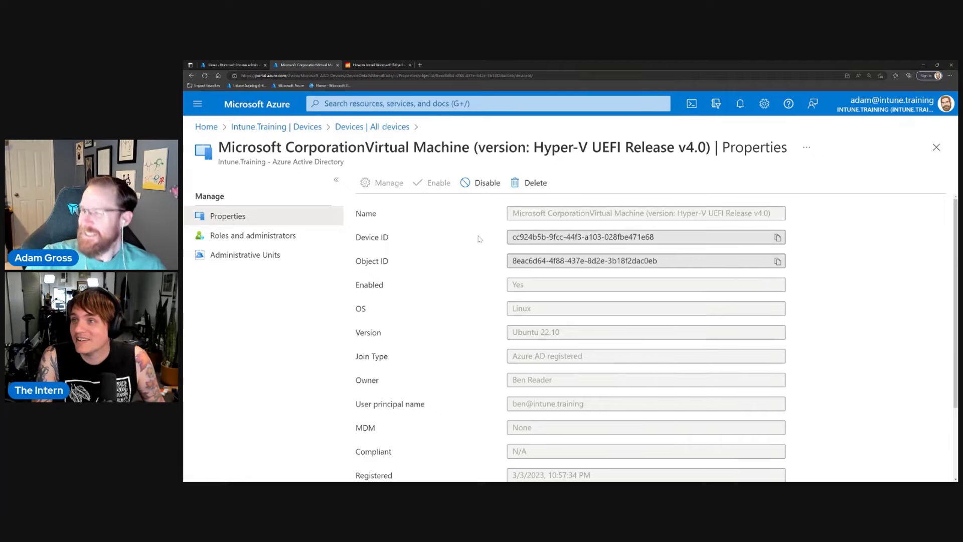
scroll(477, 246, down, 4)
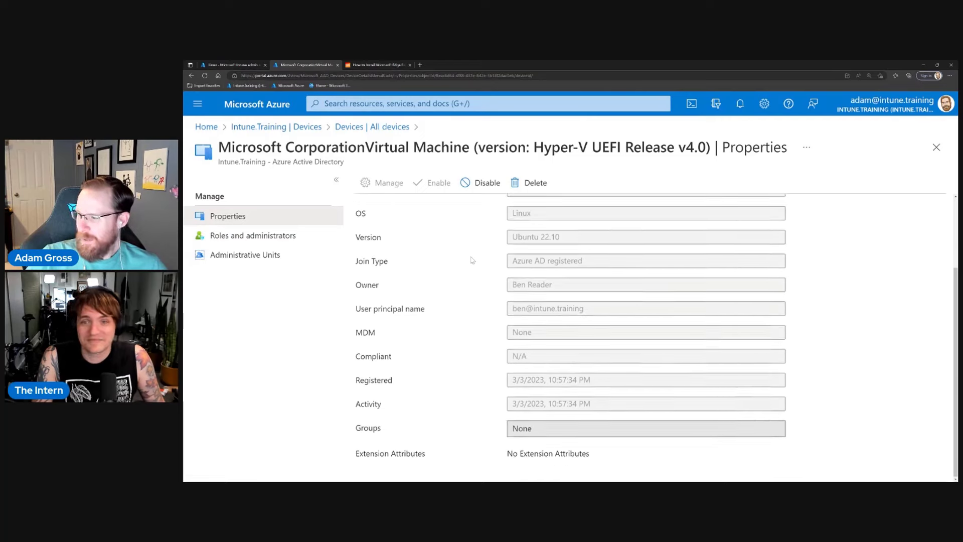
scroll(431, 235, up, 4)
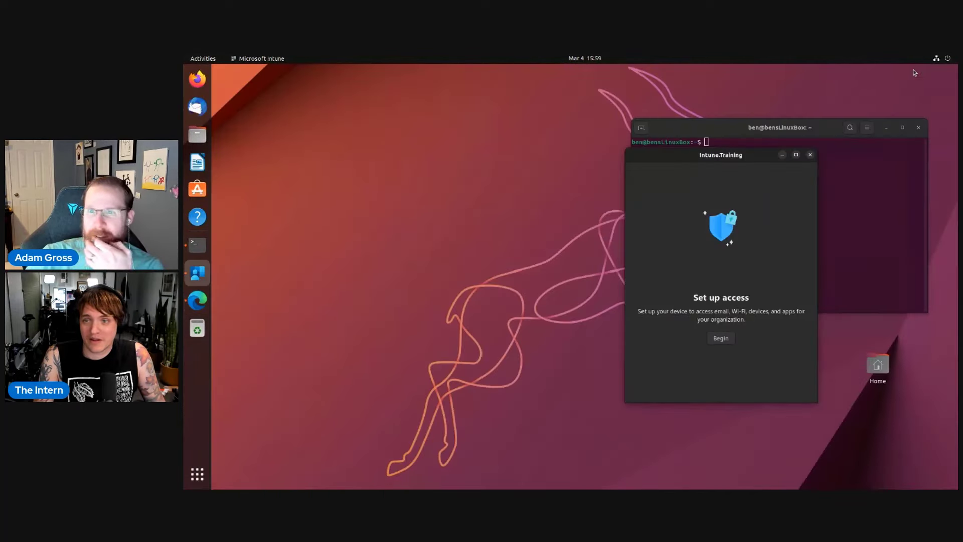
Begin the Intune.Training access setup, then go back to the admin center's Devices overview.
click(917, 70)
drag(751, 157, 547, 124)
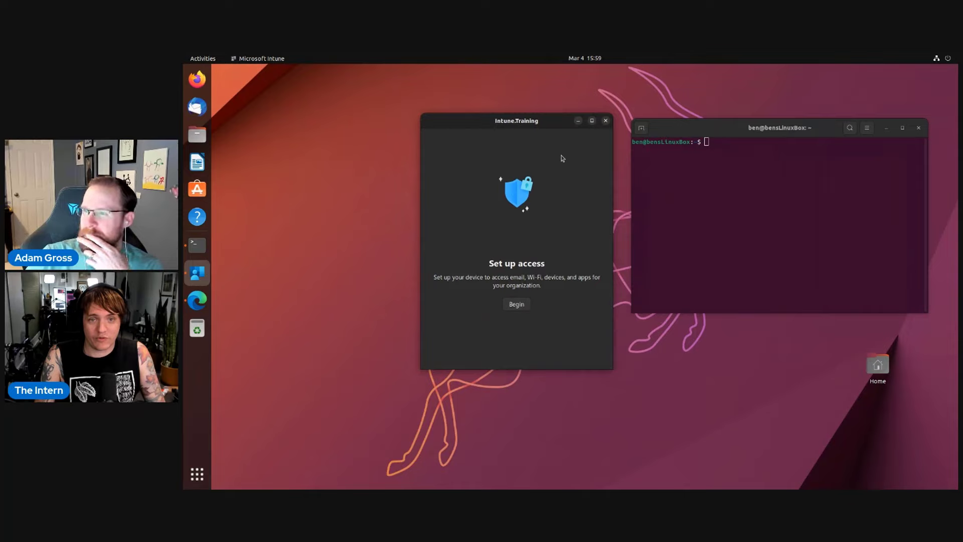
click(521, 305)
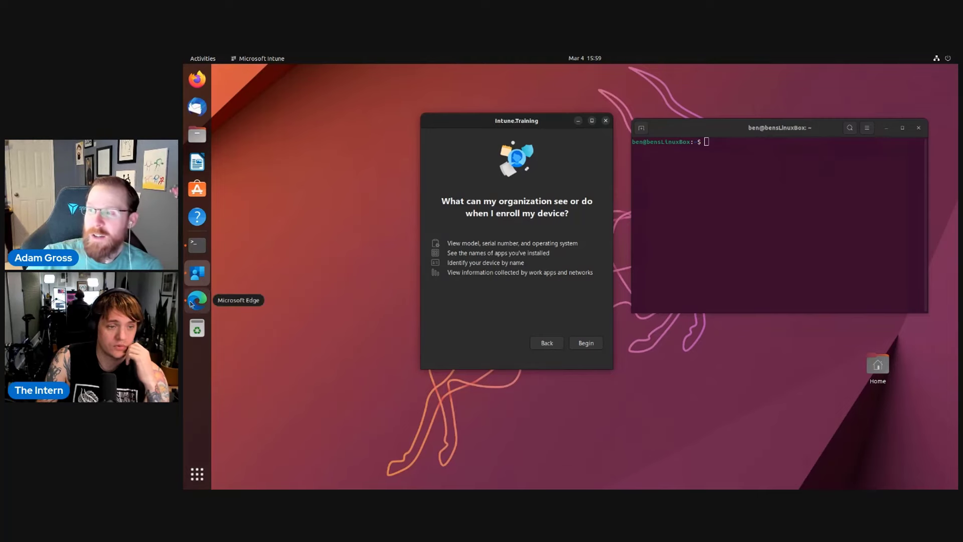
click(192, 303)
click(245, 173)
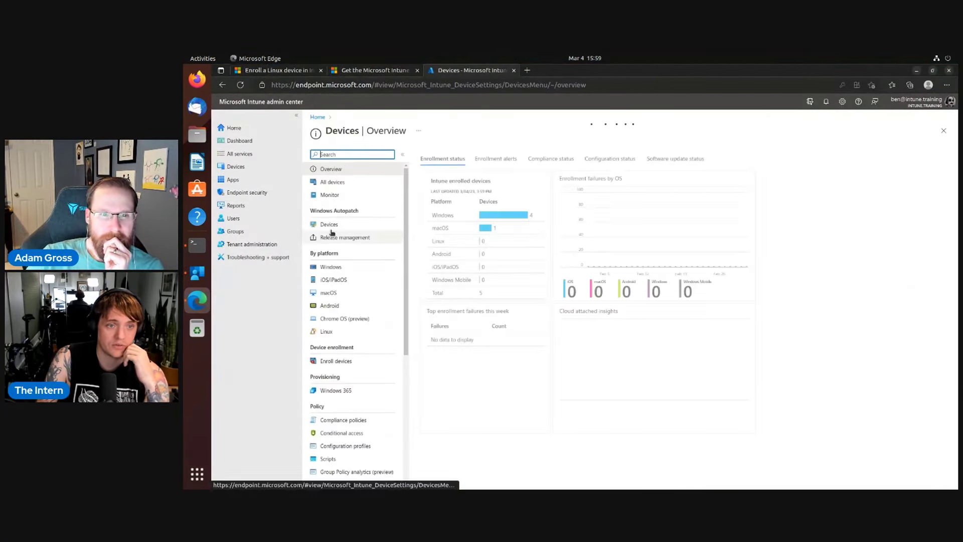
Check Windows Autopatch devices and All devices (six, no Linux machine), then minimize Edge.
click(330, 226)
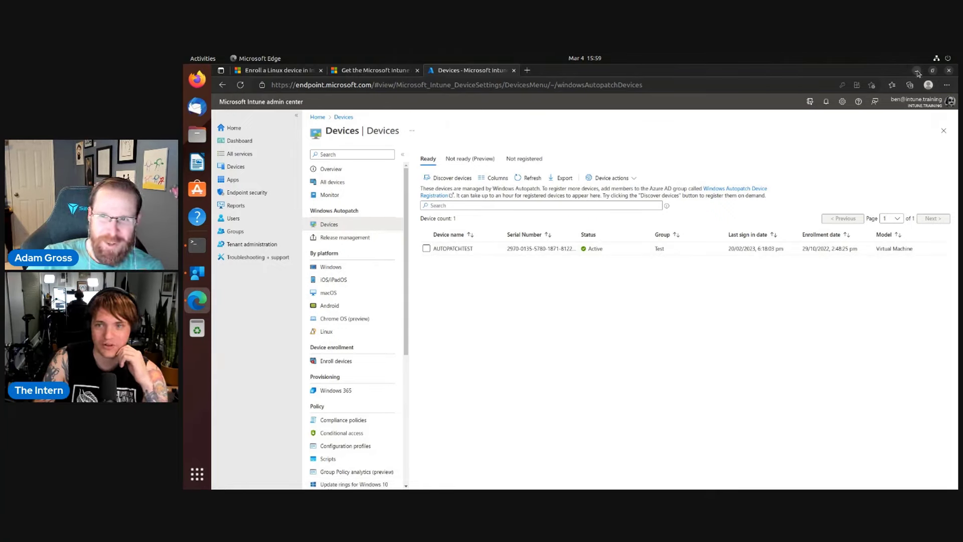
click(236, 182)
click(235, 167)
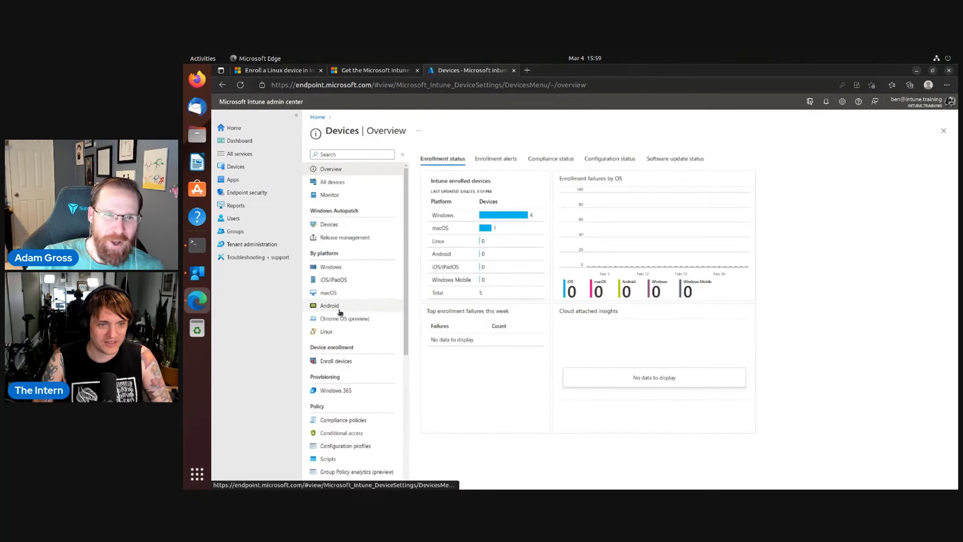
click(341, 182)
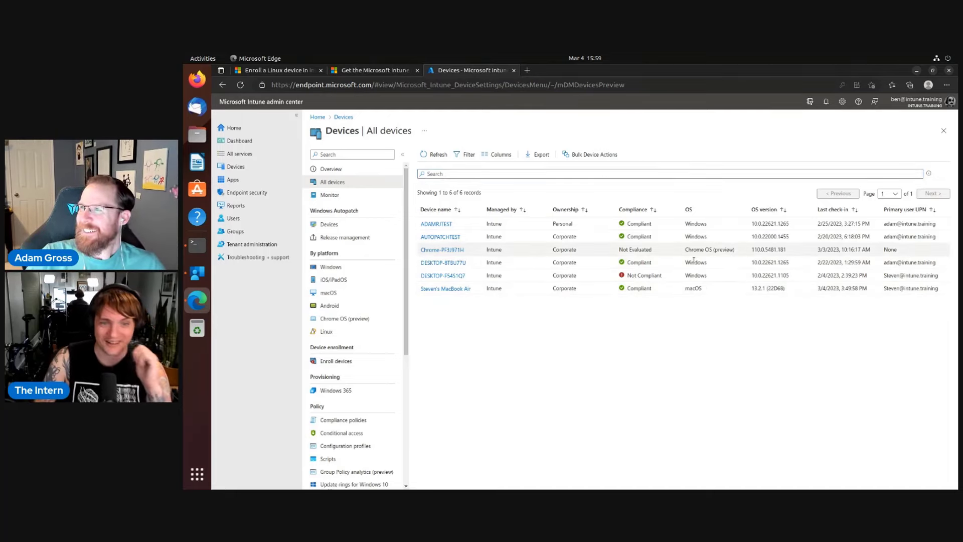
click(917, 71)
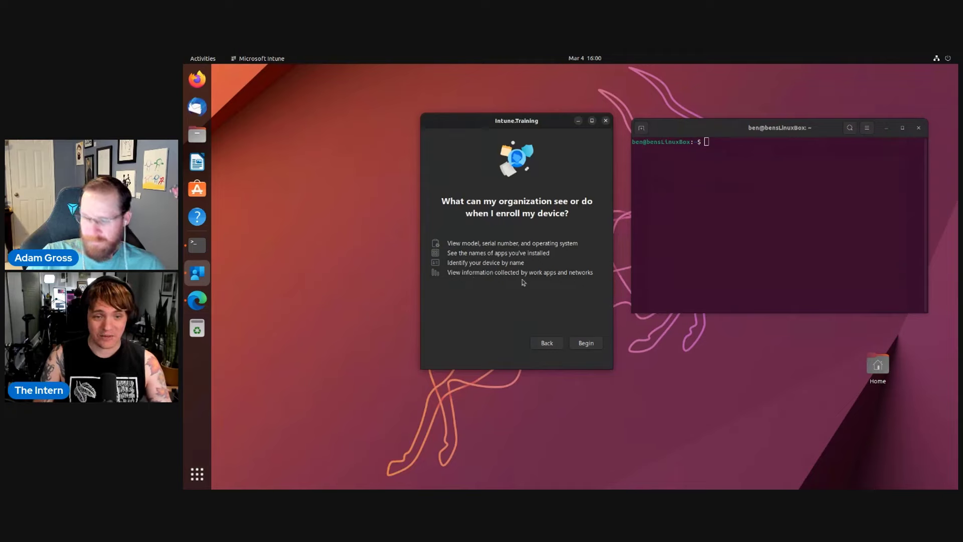
Run echo hostname and hostname in Terminal to confirm the machine's hostname.
click(800, 238)
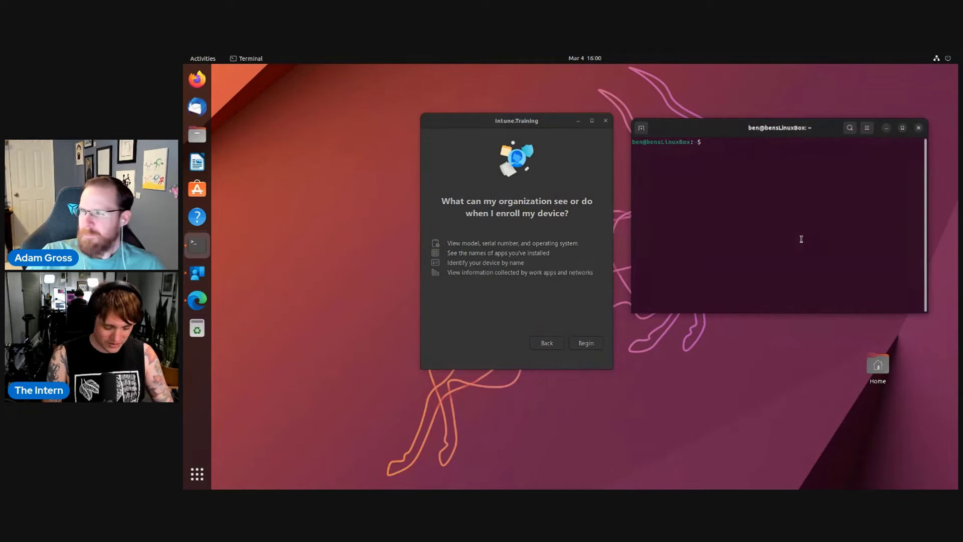
text(echo h)
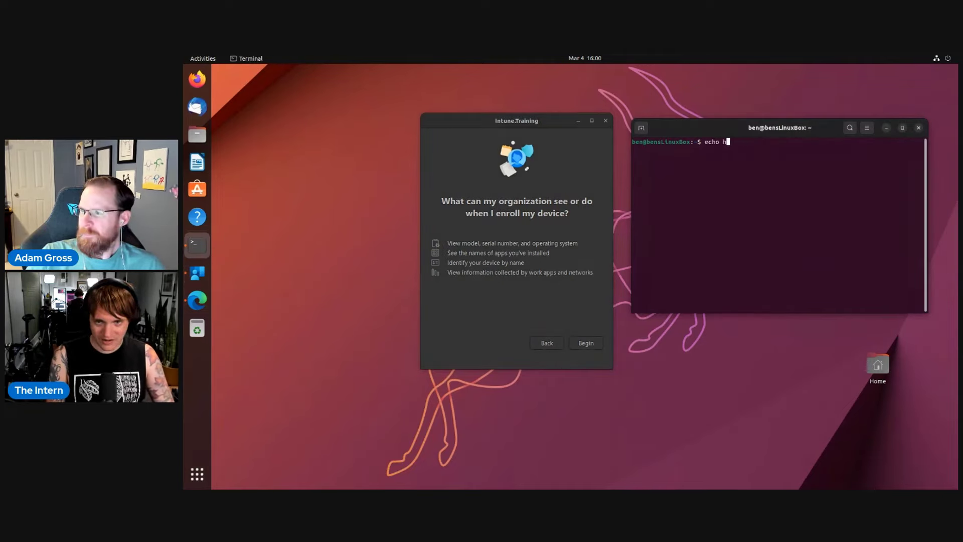
text(ostname)
key(Return)
text(hostname)
key(Return)
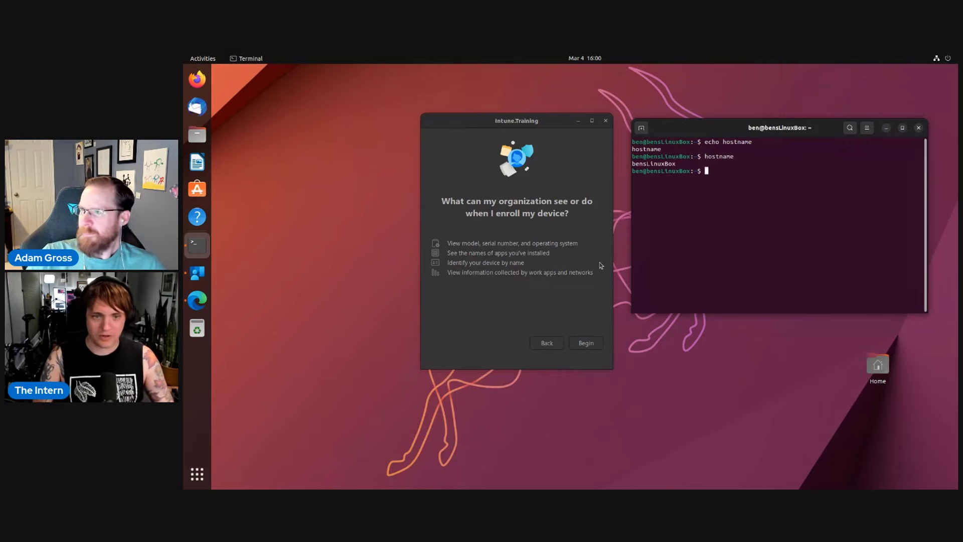
Begin registering this Ubuntu device in the Intune app, then return to the admin center.
click(527, 298)
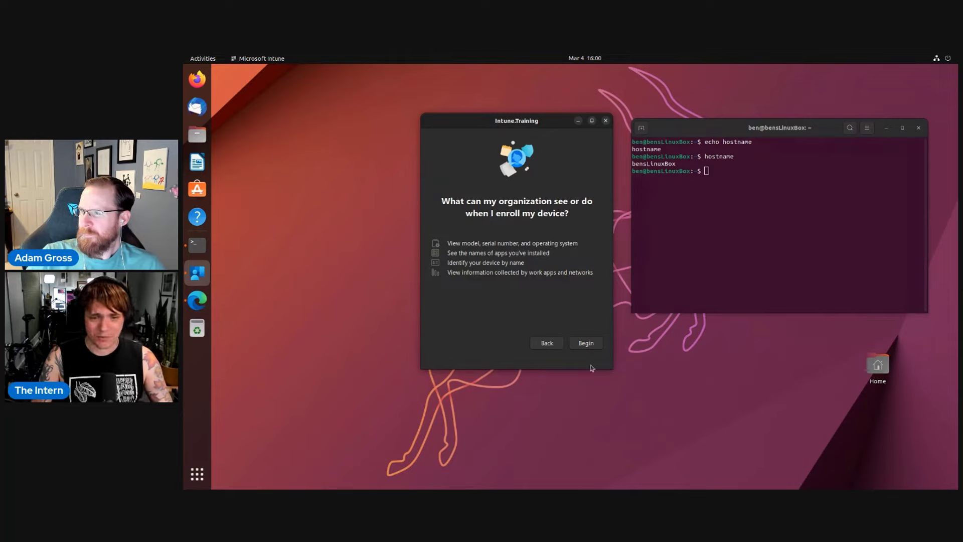
click(587, 345)
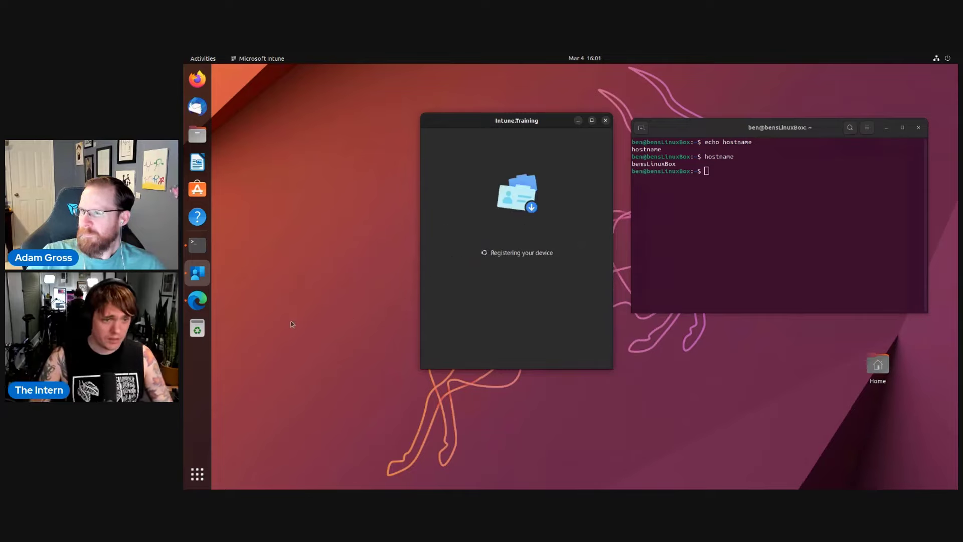
click(197, 300)
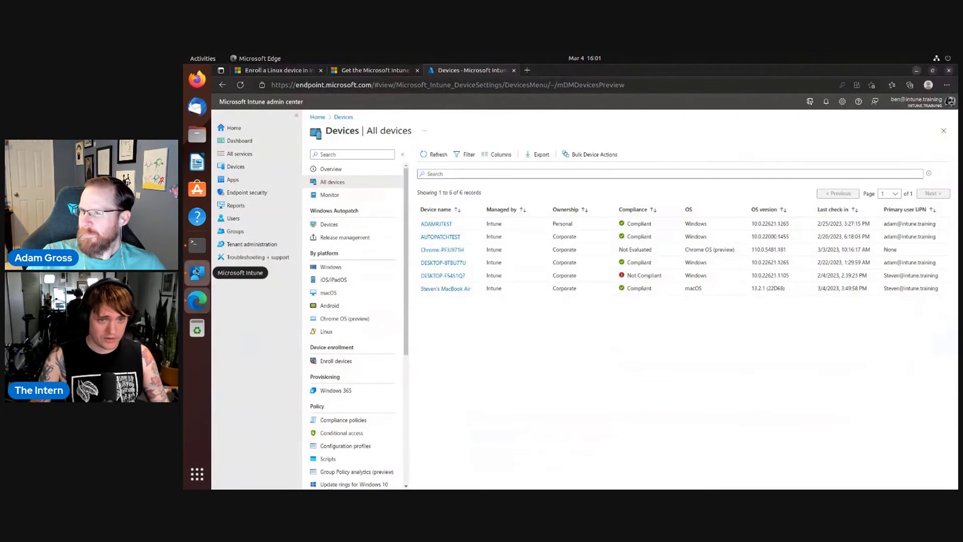
click(196, 272)
drag(551, 121, 355, 153)
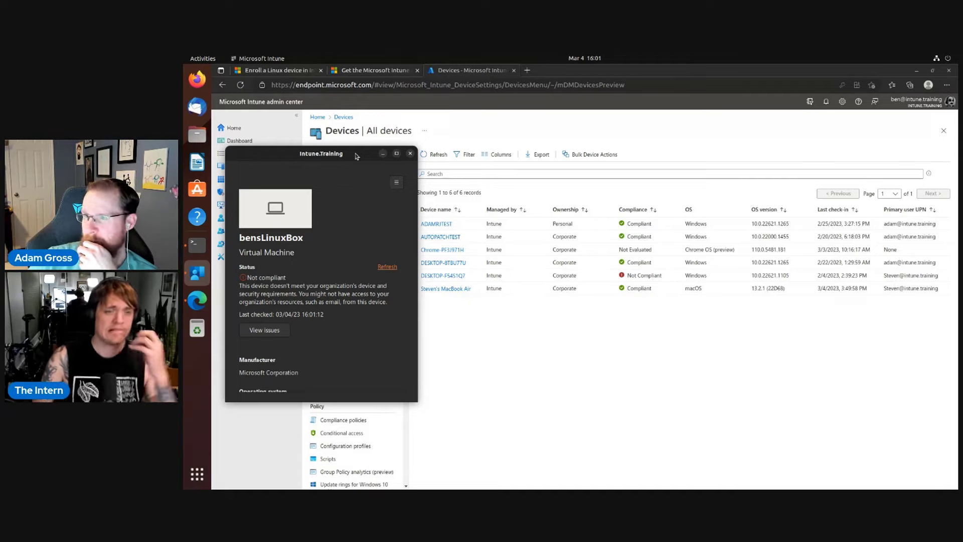
click(537, 361)
click(441, 157)
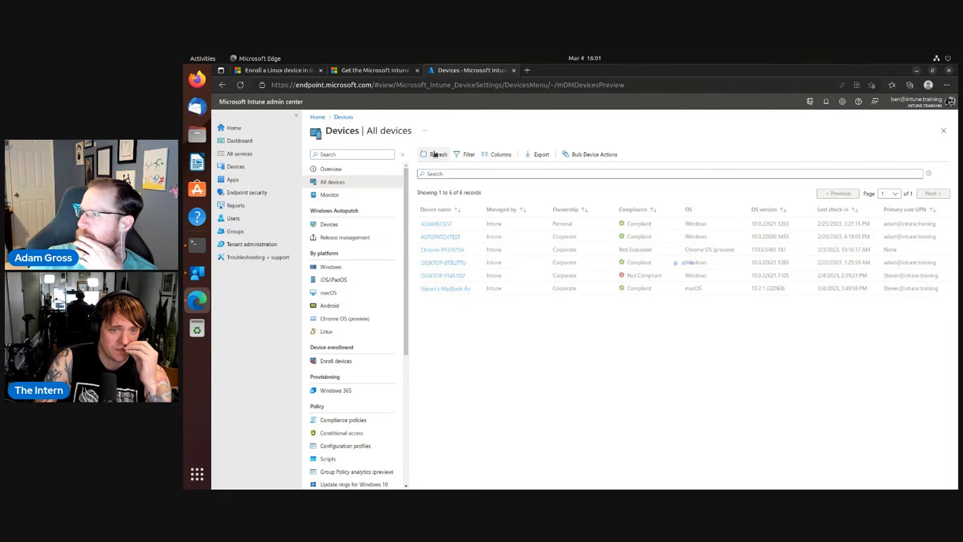
click(436, 154)
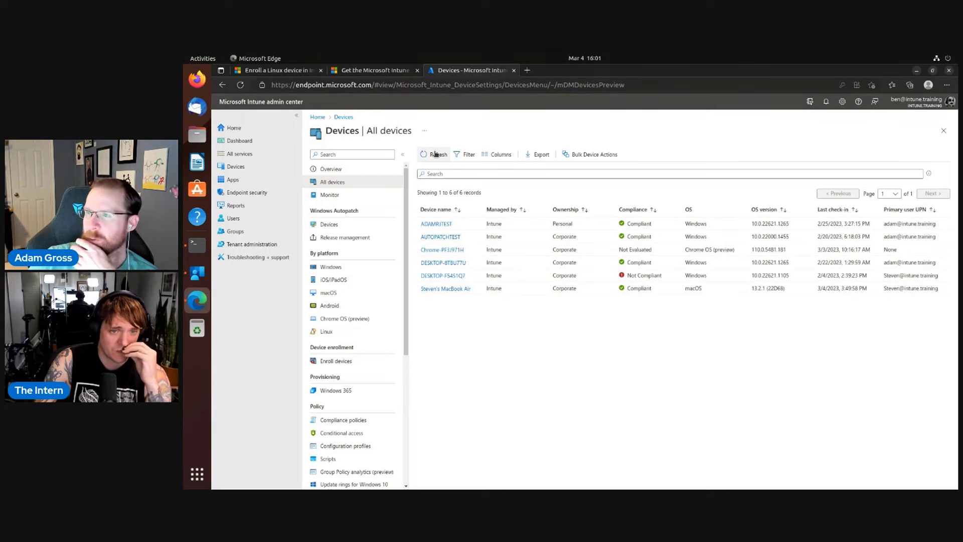
click(436, 154)
click(436, 154)
click(436, 154)
click(435, 154)
click(436, 154)
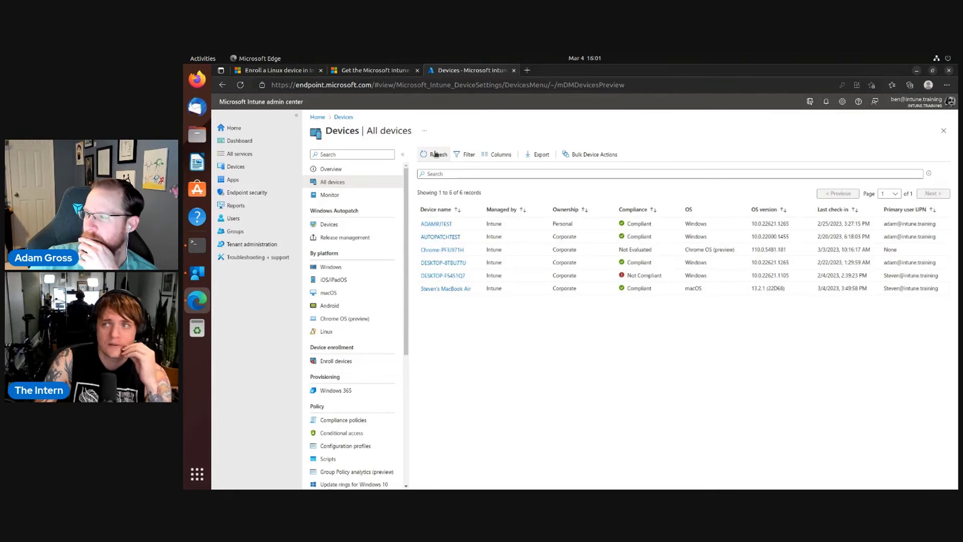
click(435, 154)
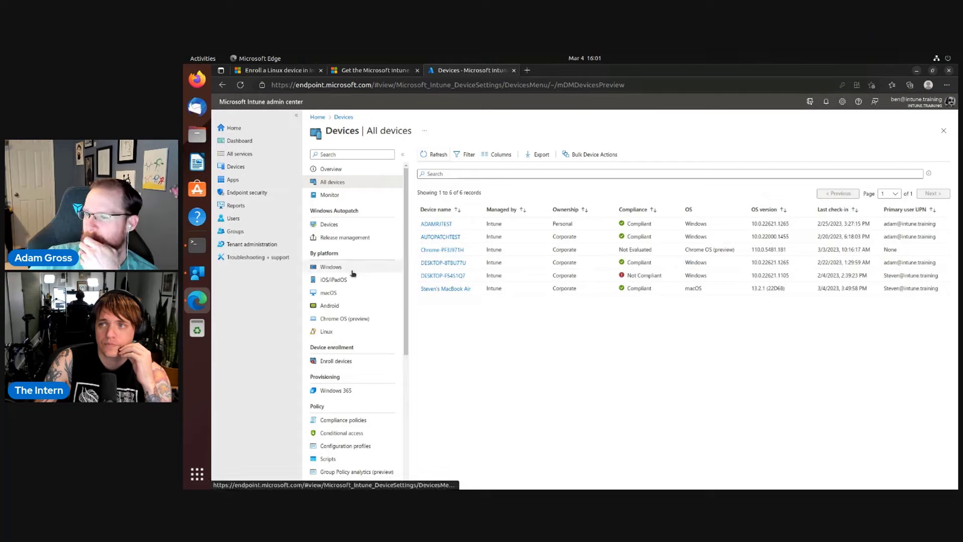
Filter devices to Linux, refresh twice (still empty), then bring up the Intune app's device details.
click(337, 332)
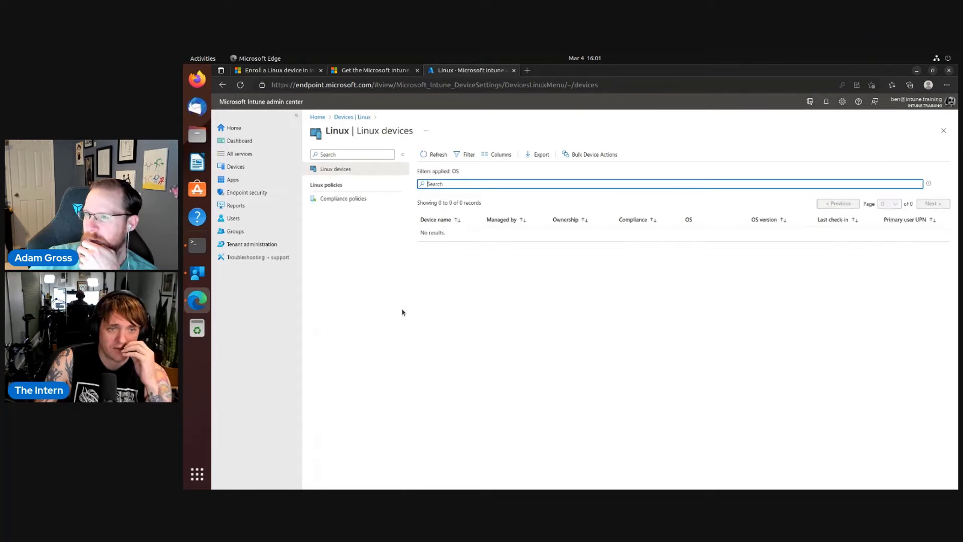
click(443, 153)
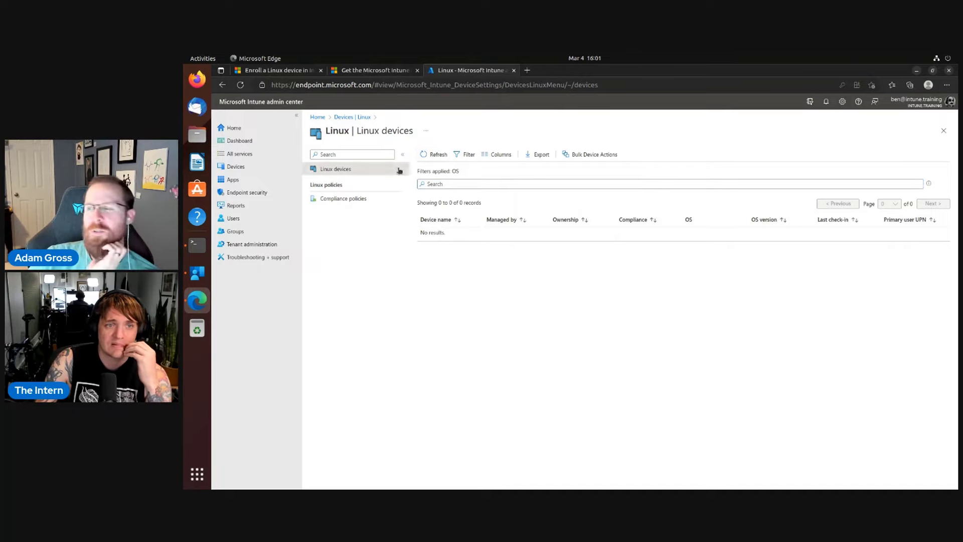
click(436, 155)
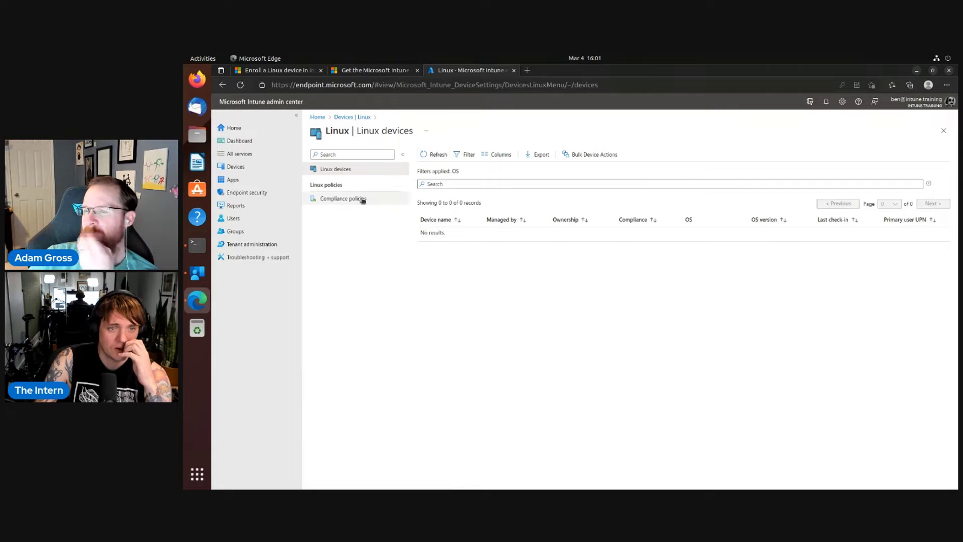
click(198, 273)
scroll(342, 334, down, 4)
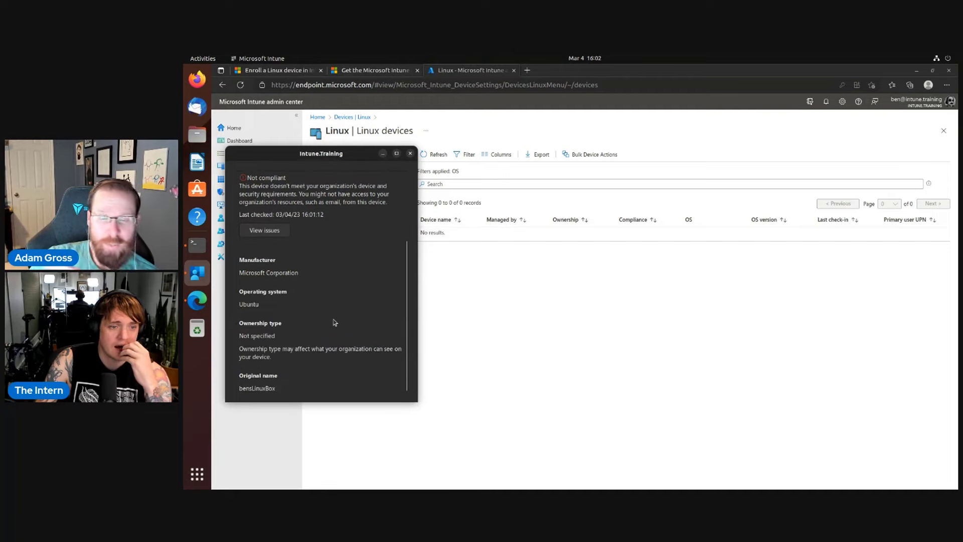
Scroll the Intune app's device details and view the device's compliance issues.
scroll(334, 323, up, 4)
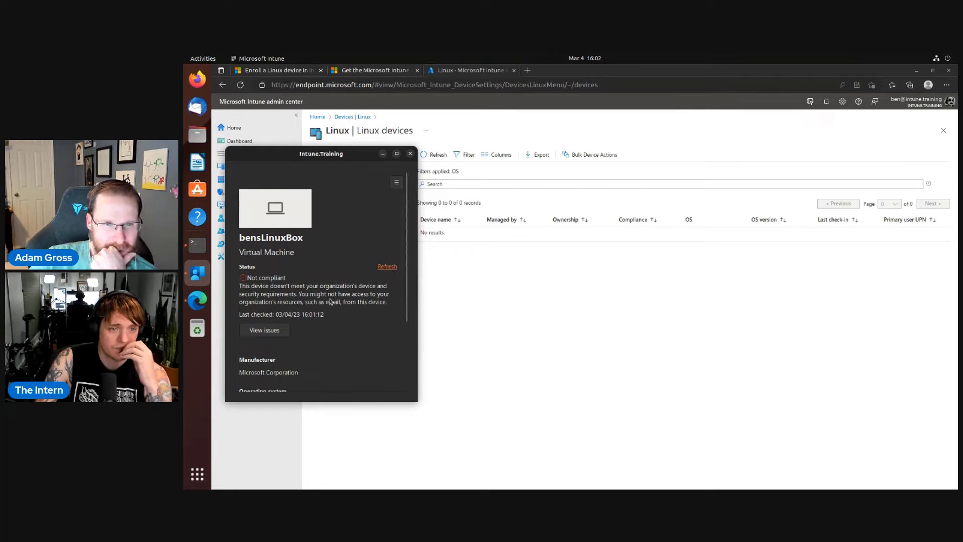
click(265, 330)
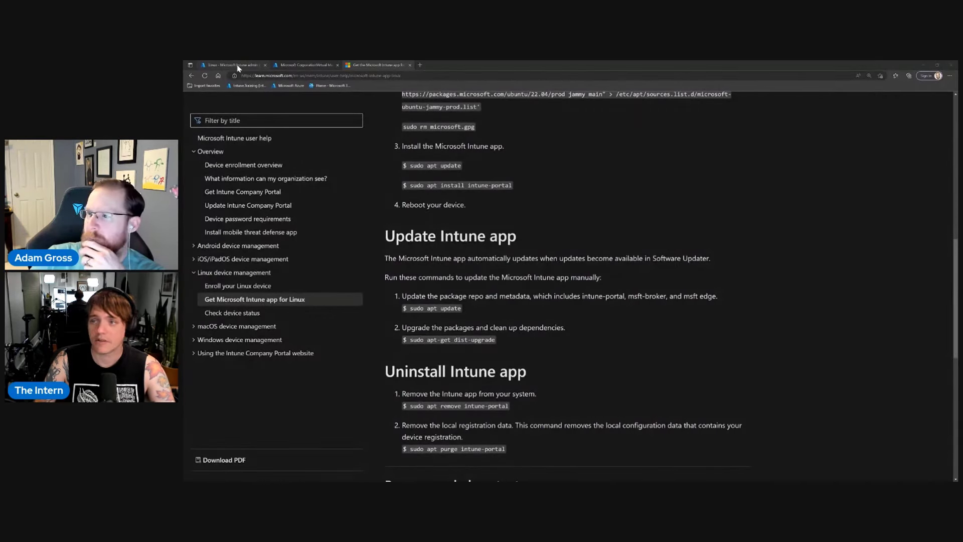
Read the Learn articles on checking device status and enrolling your Linux device.
scroll(592, 256, up, 3)
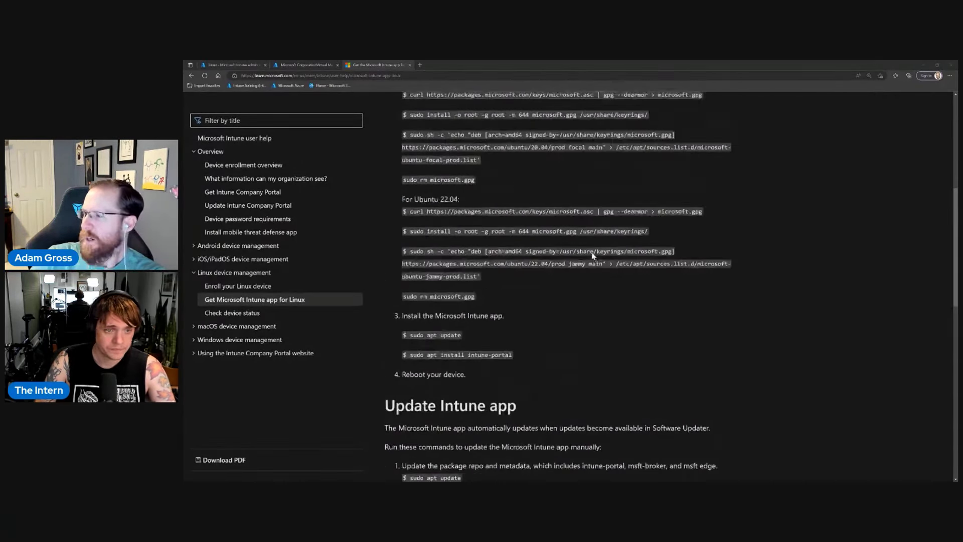
scroll(430, 269, down, 3)
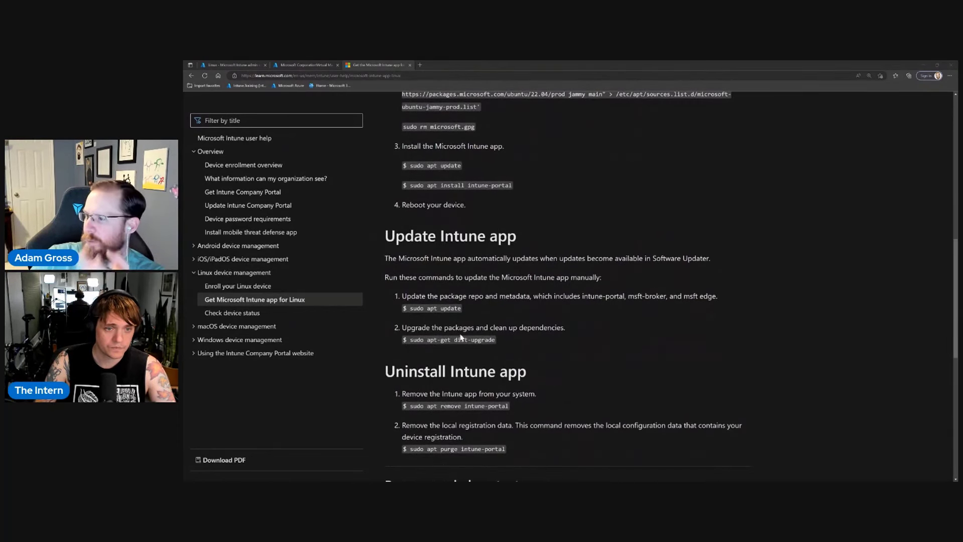
scroll(459, 337, down, 1)
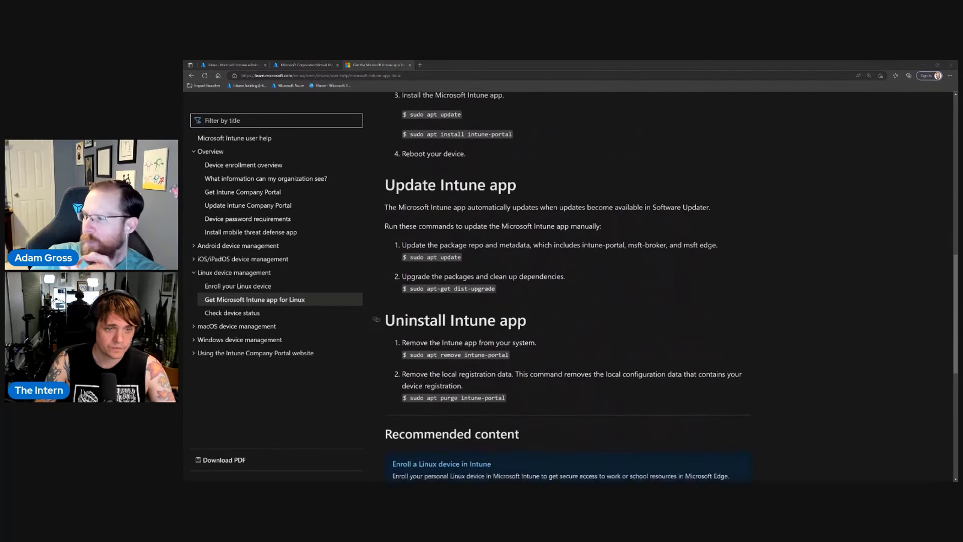
click(236, 317)
click(227, 300)
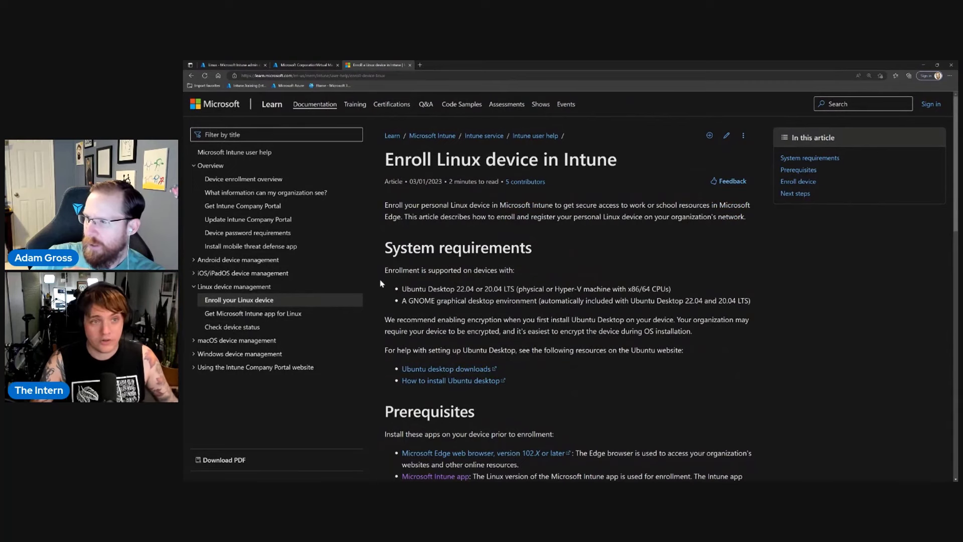
scroll(379, 286, down, 8)
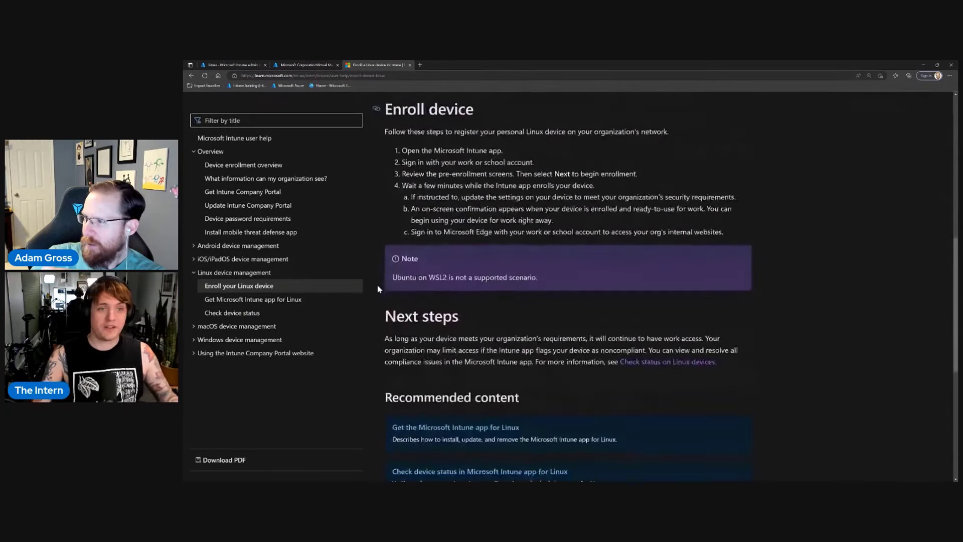
Back in Intune, reload the empty compliance policy list and open the Linux devices list.
click(232, 64)
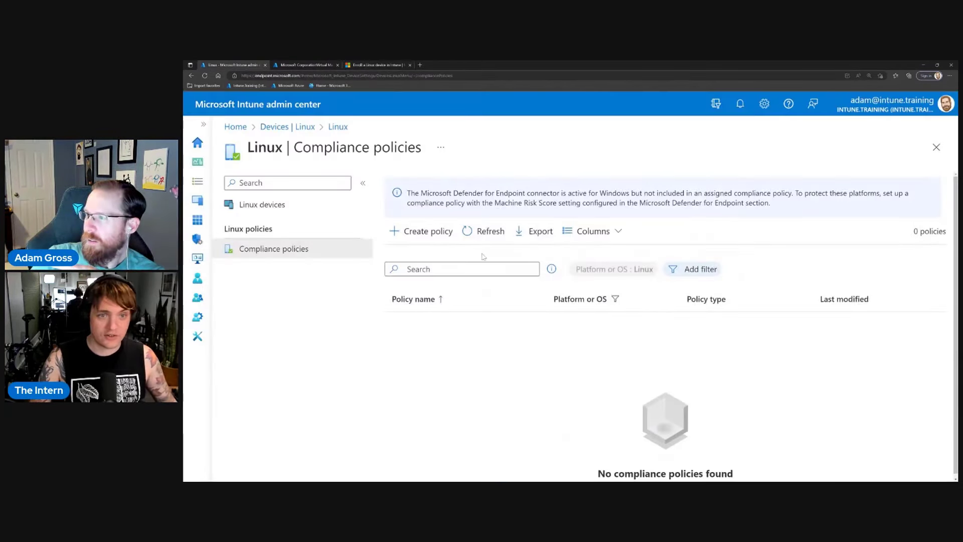
click(480, 235)
click(306, 206)
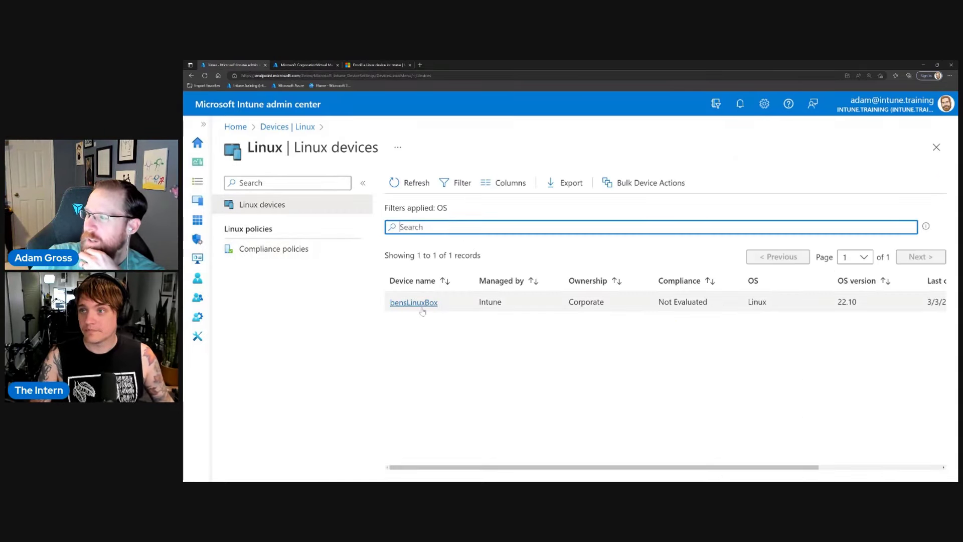
Review bensLinuxBox's properties, then show the Azure portal's All devices list.
click(422, 306)
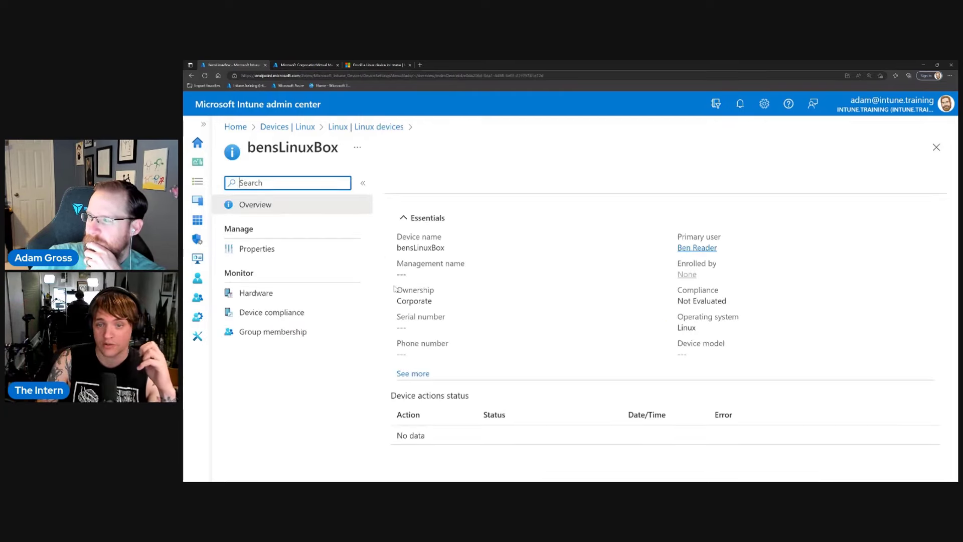
click(276, 253)
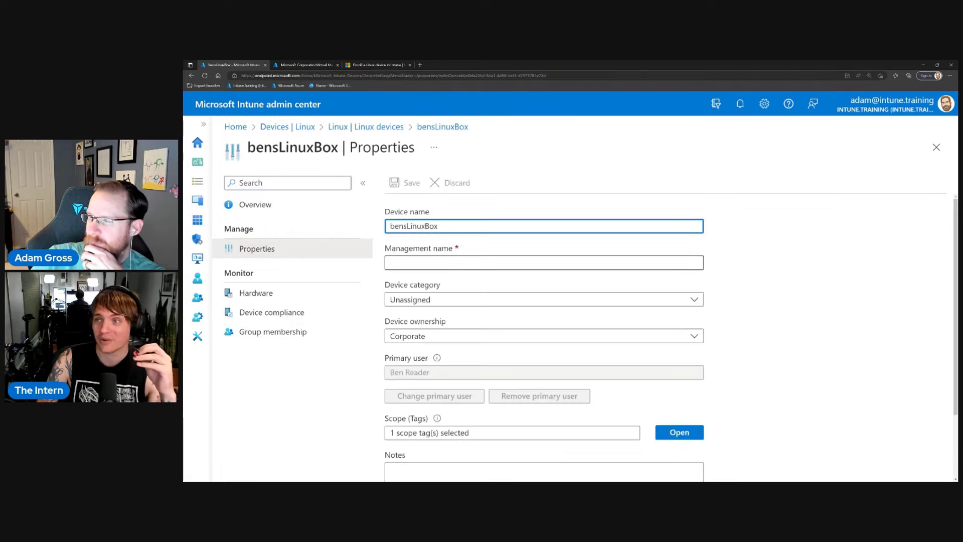
double_click(414, 226)
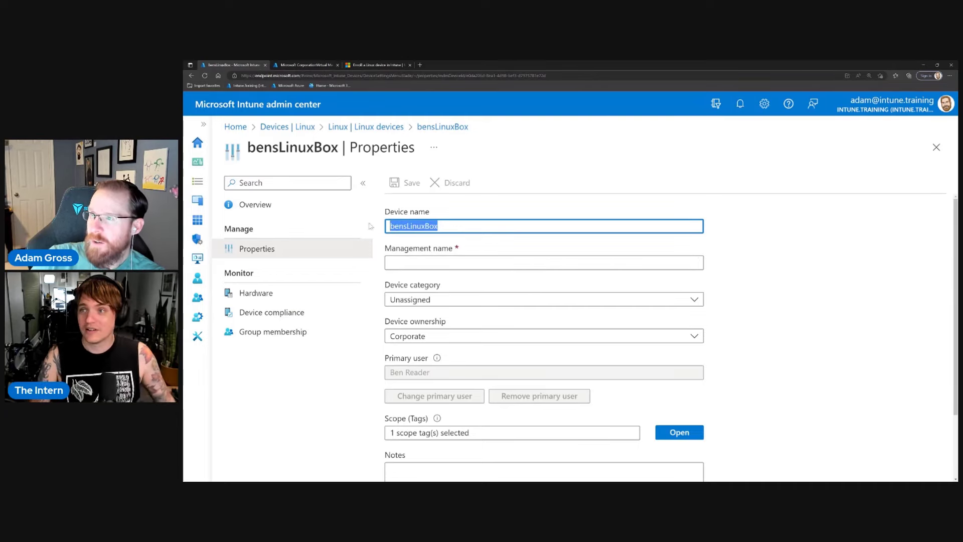
click(301, 65)
click(376, 129)
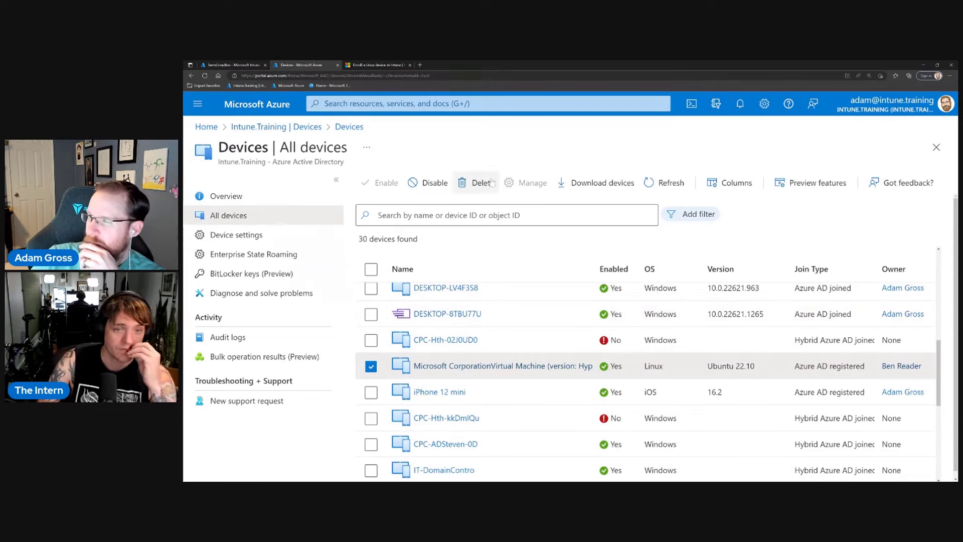
click(665, 183)
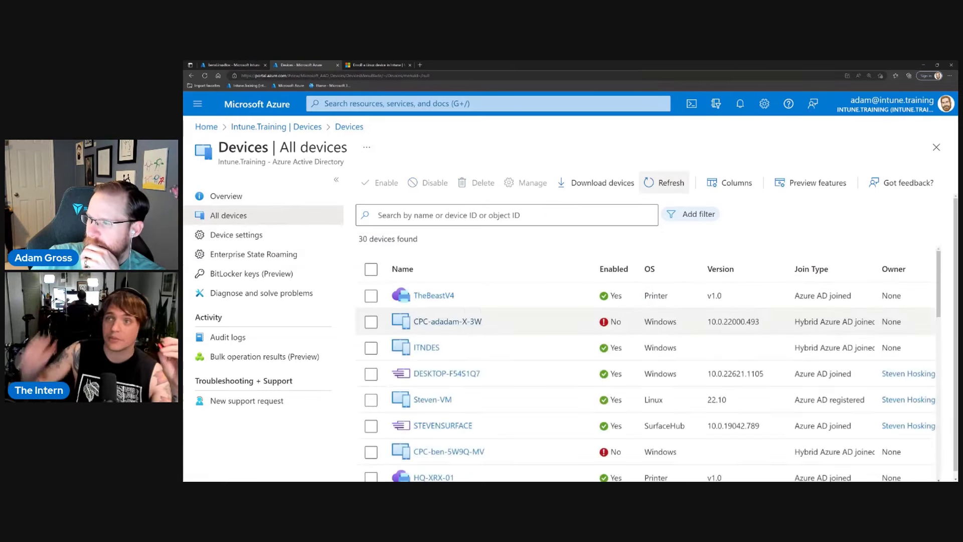
scroll(465, 402, down, 3)
scroll(466, 401, down, 5)
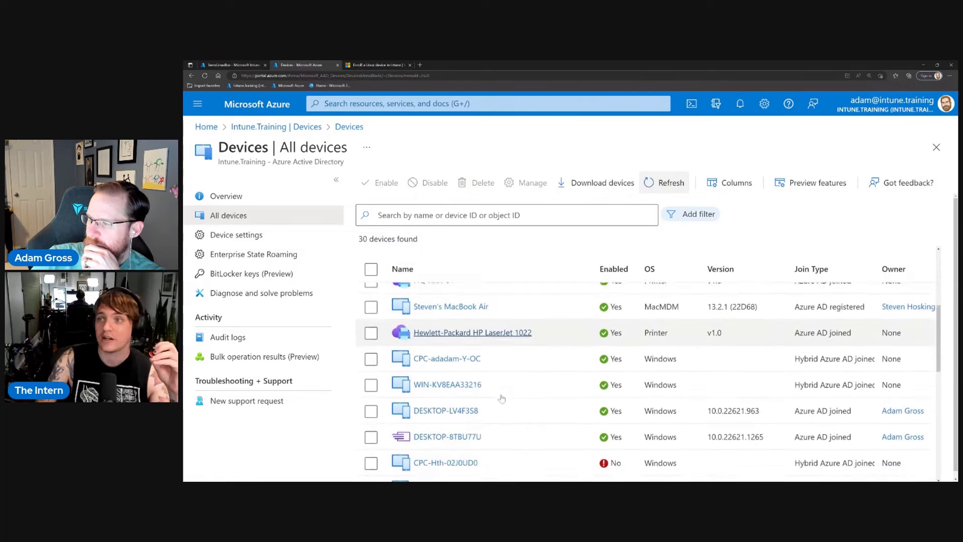
scroll(502, 399, down, 8)
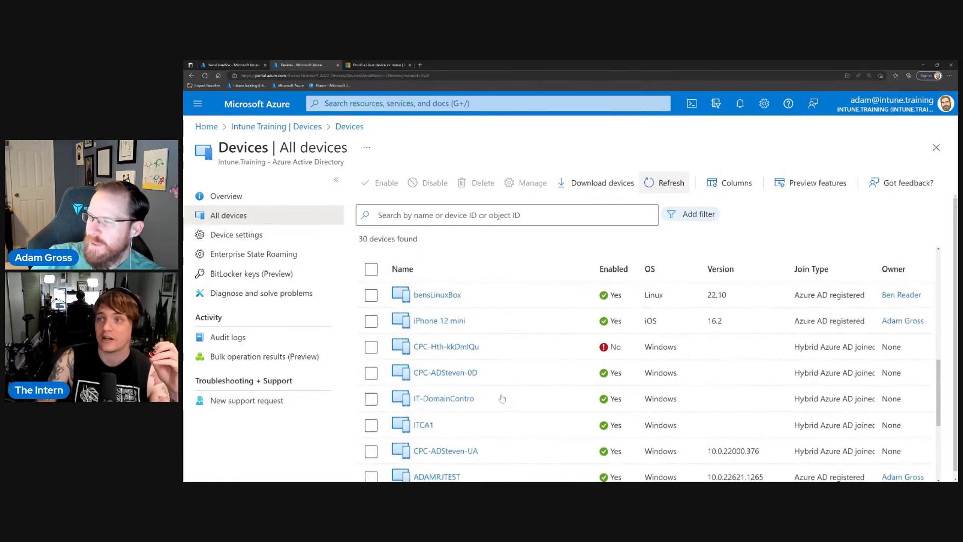
scroll(502, 399, up, 2)
scroll(502, 399, down, 3)
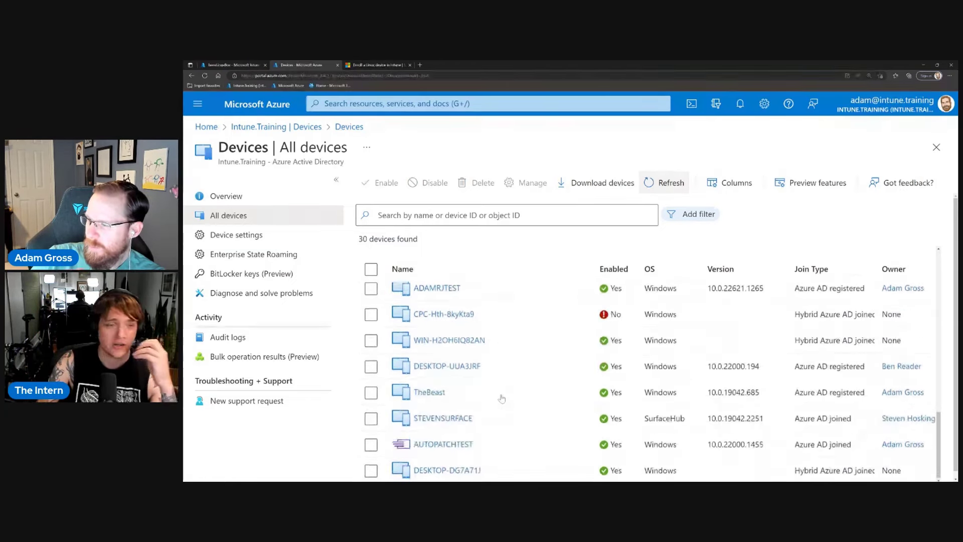
scroll(502, 399, down, 1)
scroll(502, 399, up, 5)
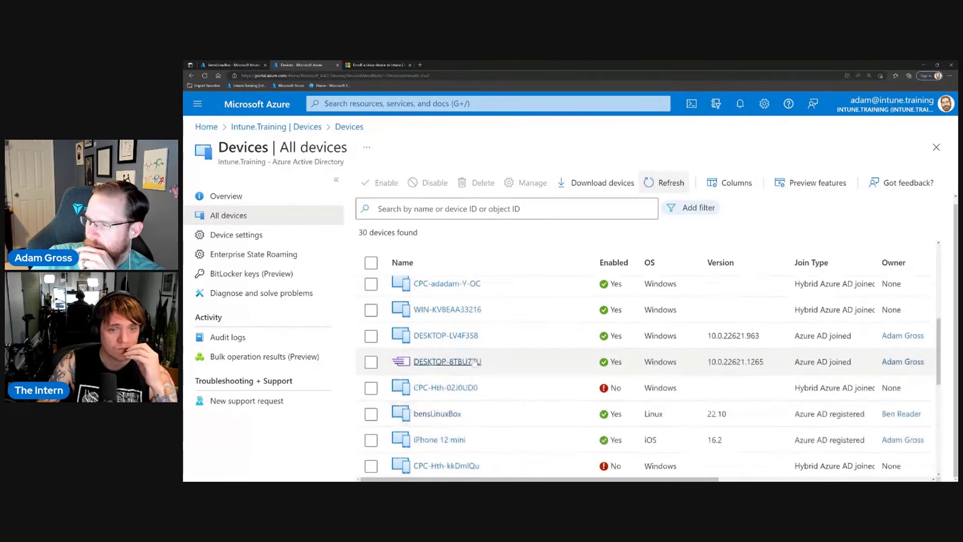
scroll(452, 386, down, 2)
click(438, 384)
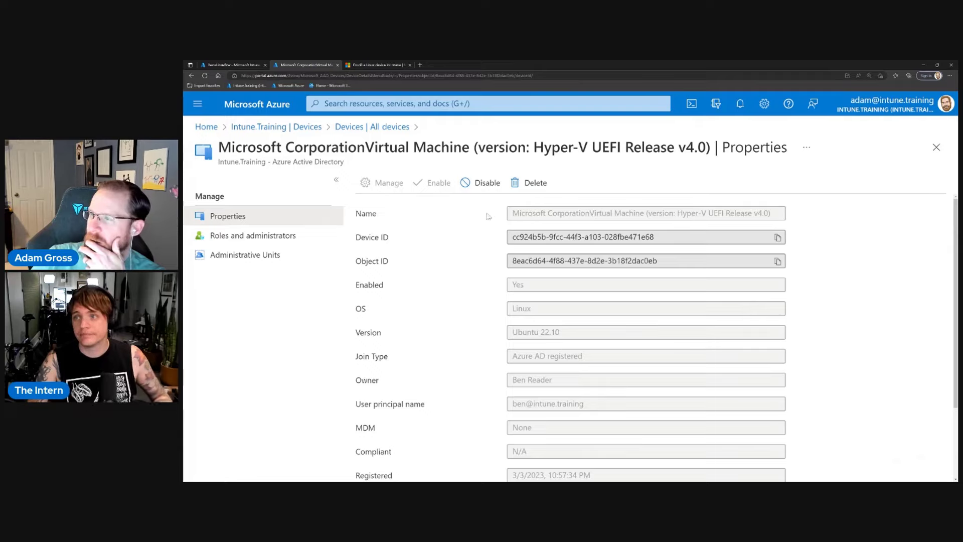
click(206, 77)
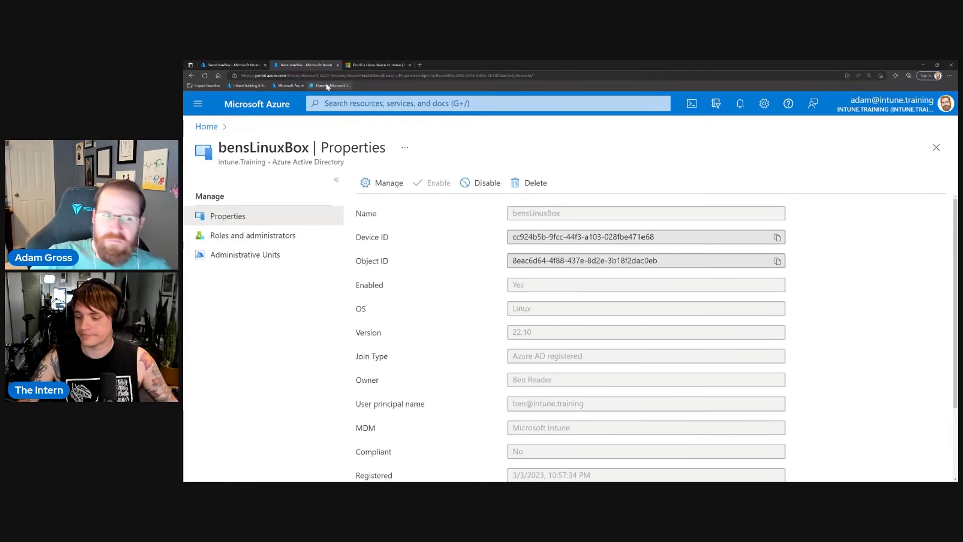
From Linux devices, go to Compliance policies and start a new Linux Settings catalog policy.
click(244, 66)
scroll(455, 336, down, 2)
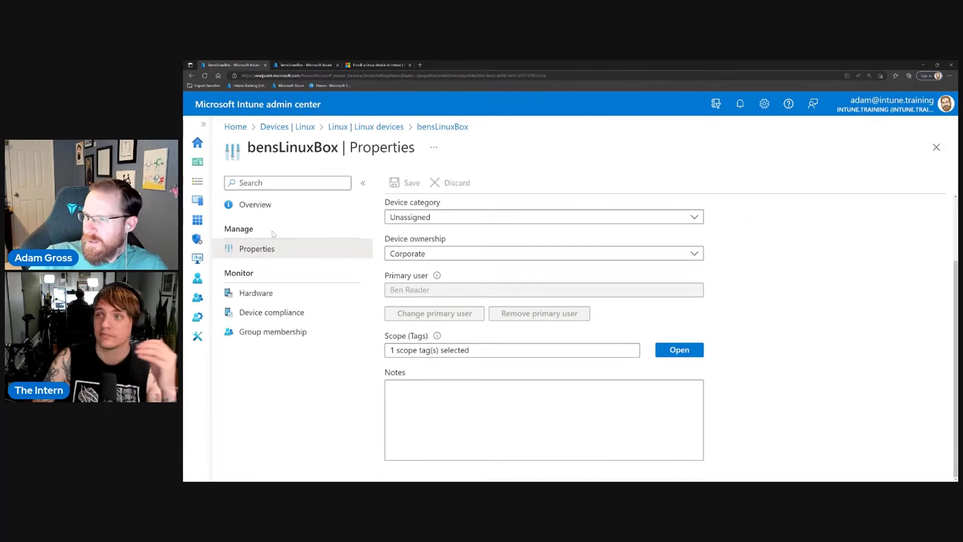
click(371, 128)
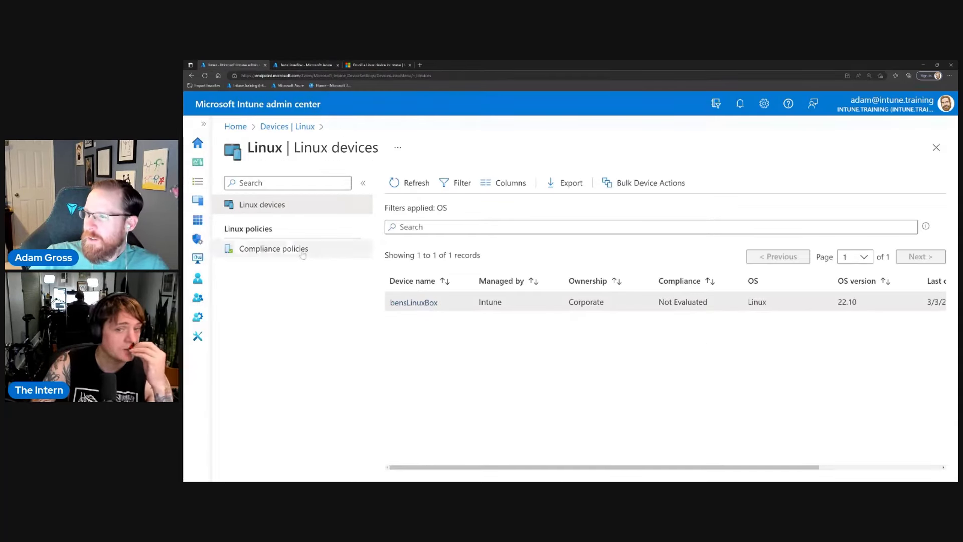
click(283, 249)
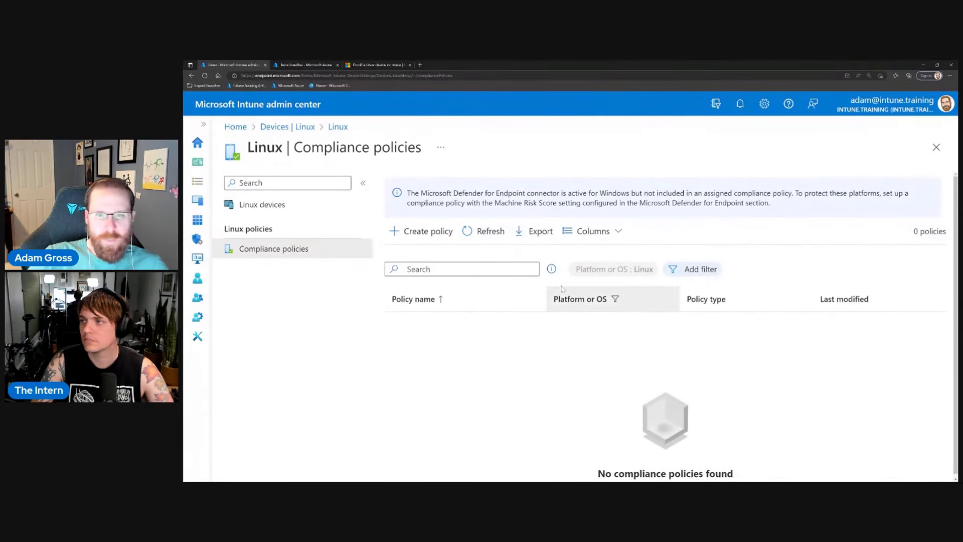
click(421, 240)
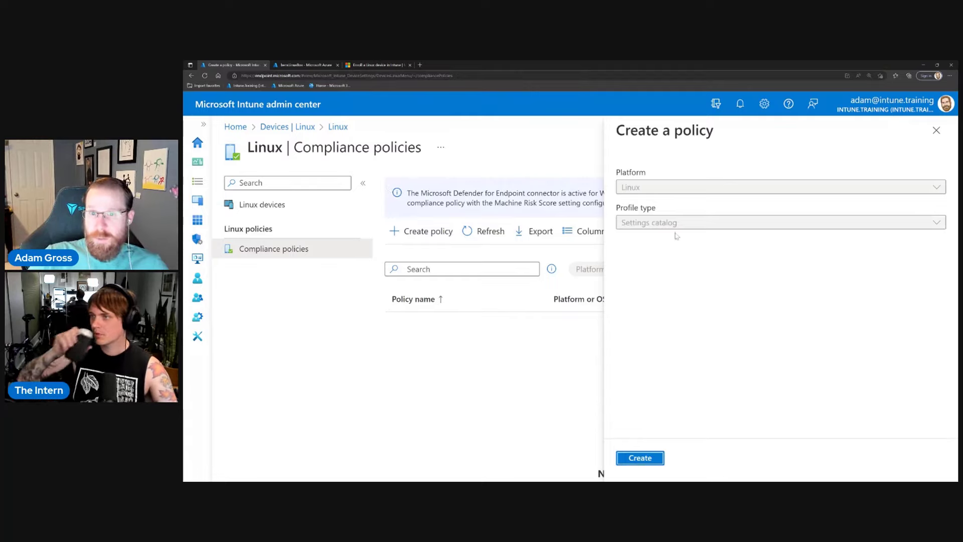
Name the policy 'Linux Compliance Test' with a penguin emoji and open the settings picker.
click(652, 459)
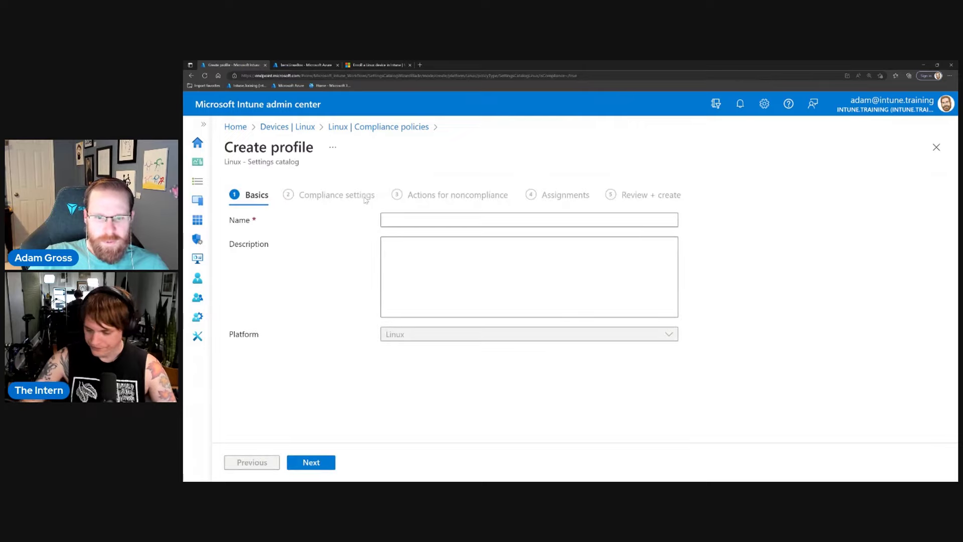
click(502, 220)
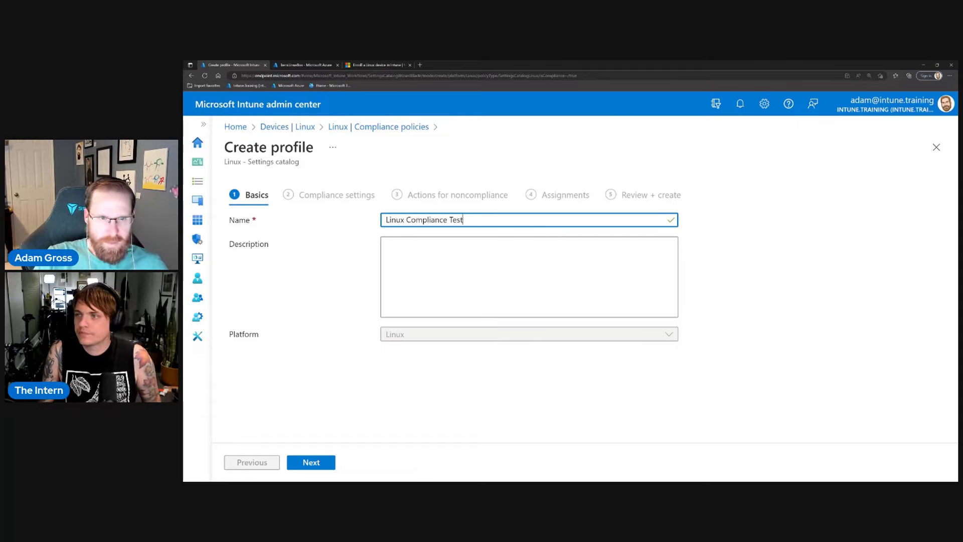
click(308, 463)
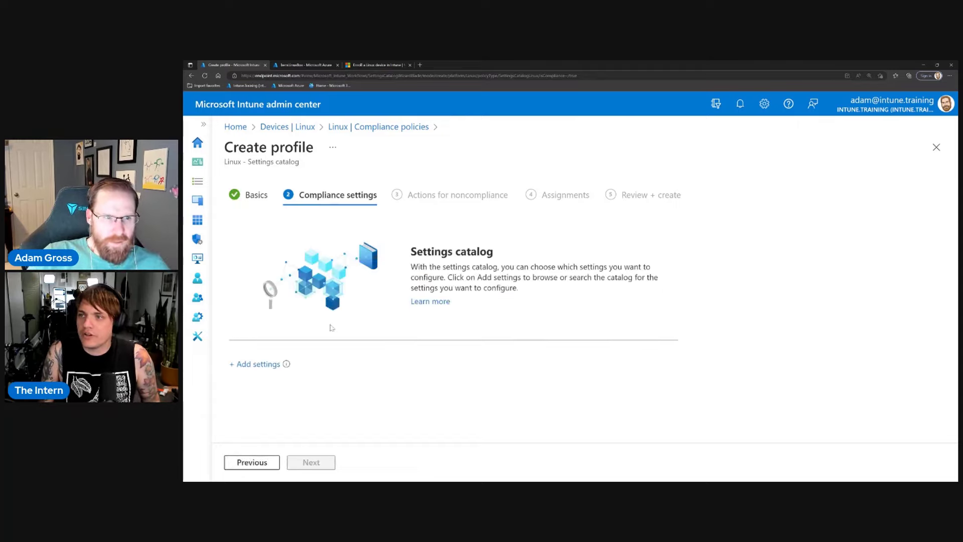
click(252, 463)
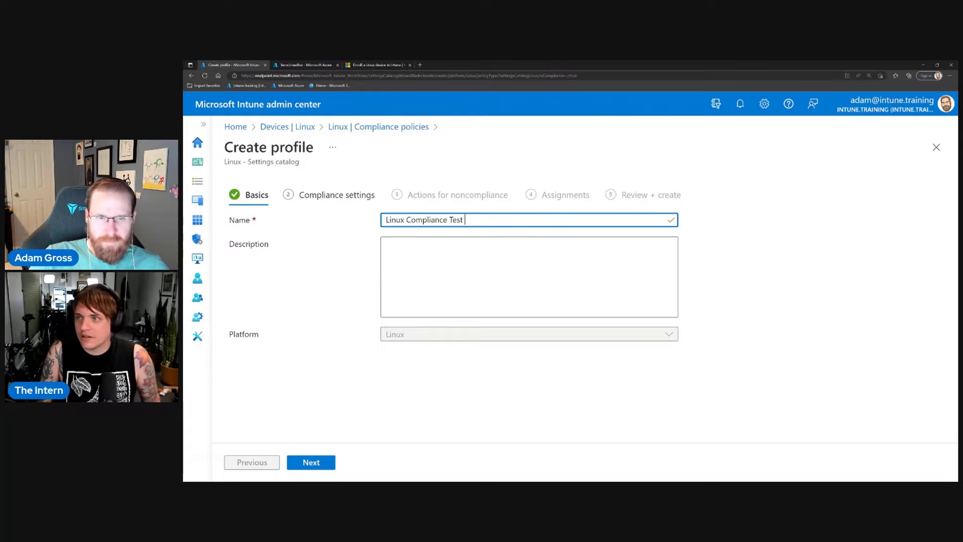
text(🐧)
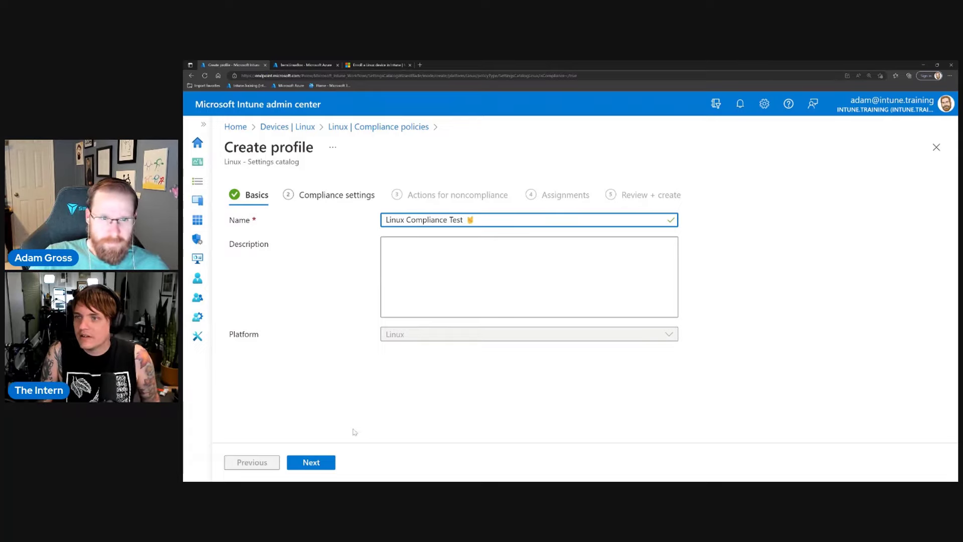
click(318, 466)
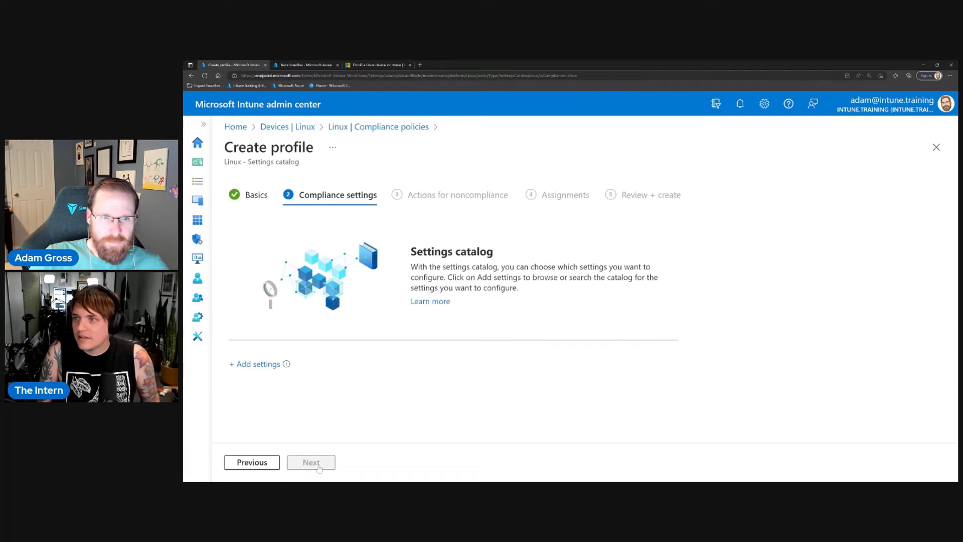
click(258, 364)
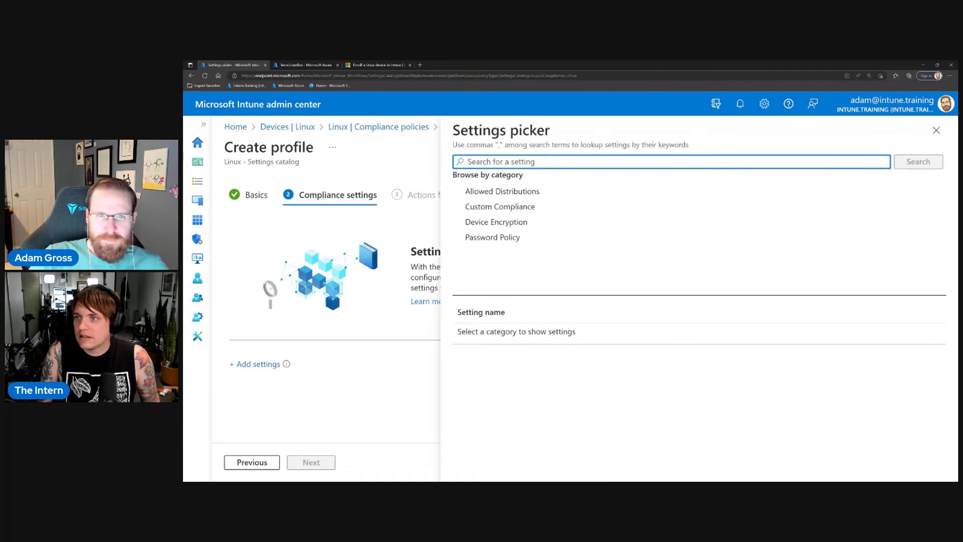
Add the Allowed Distros, Require Custom Compliance and Require Device Encryption settings.
click(527, 196)
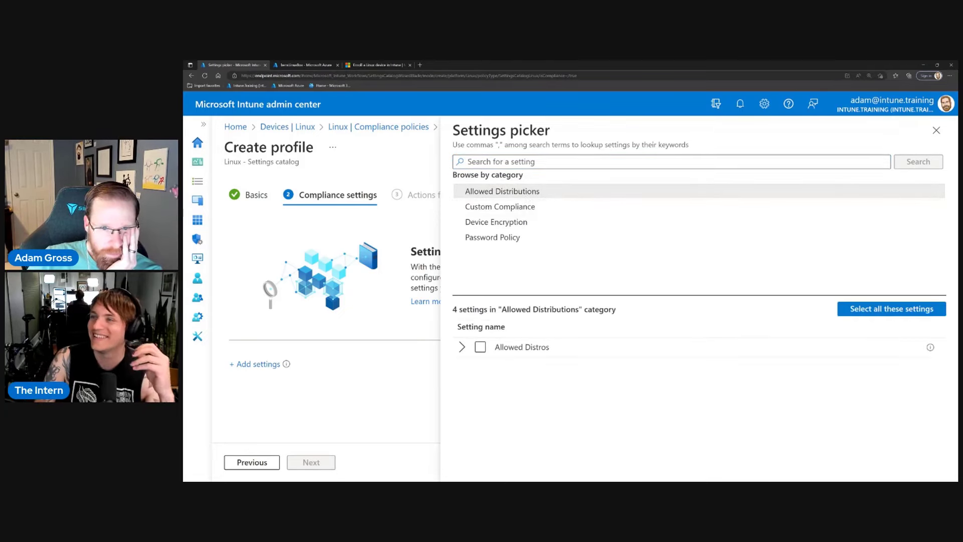
click(462, 347)
click(462, 347)
click(481, 347)
click(462, 347)
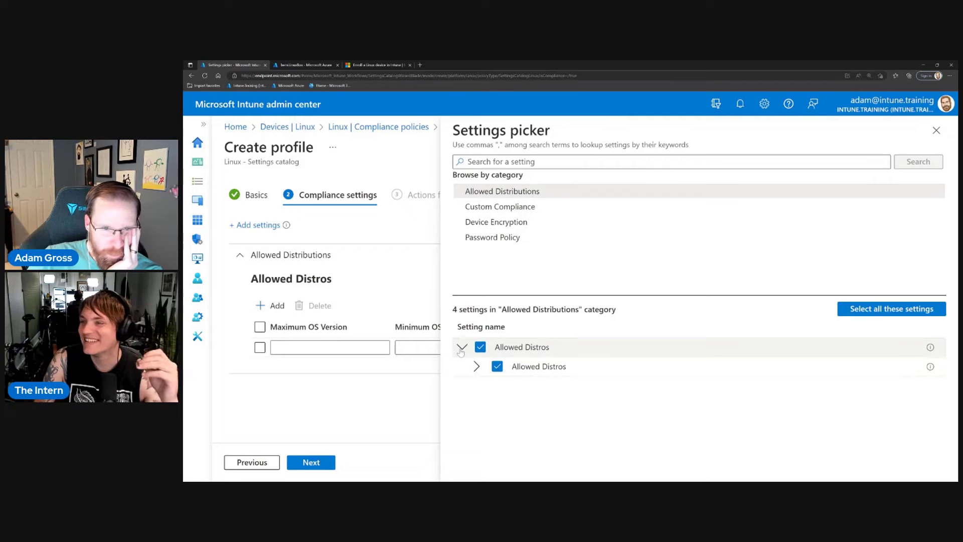
click(588, 206)
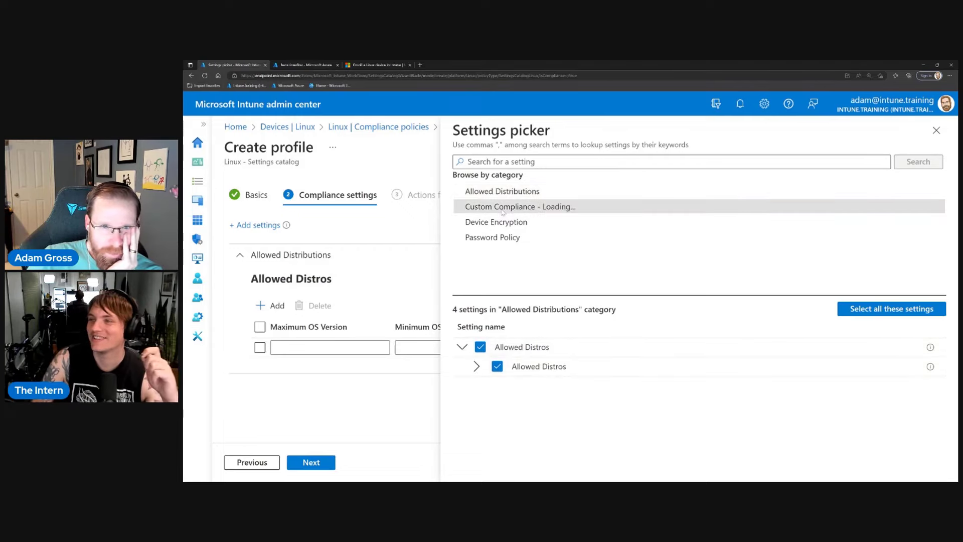
click(480, 347)
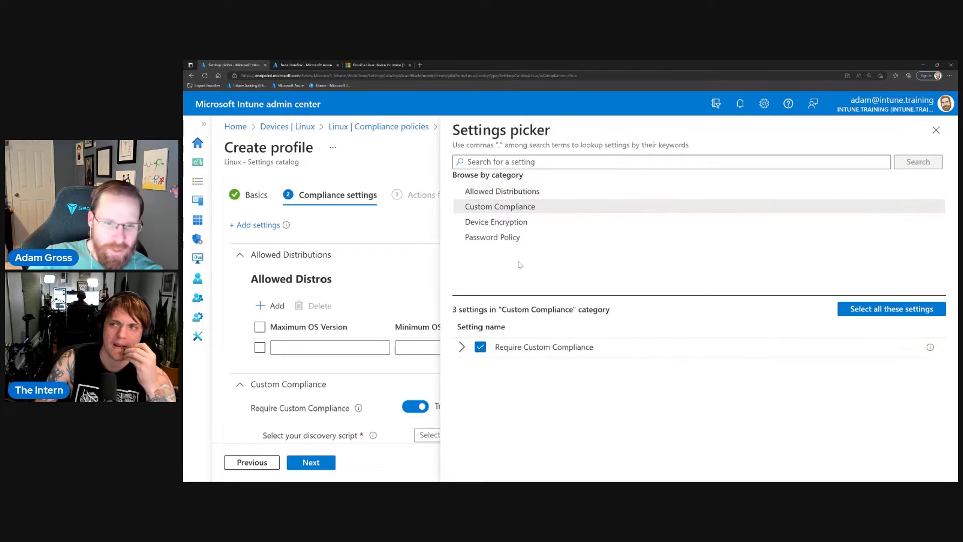
click(497, 222)
click(480, 348)
Tick all five Password Policy settings: minimum digits, length, lowercase, symbols, uppercase.
click(516, 240)
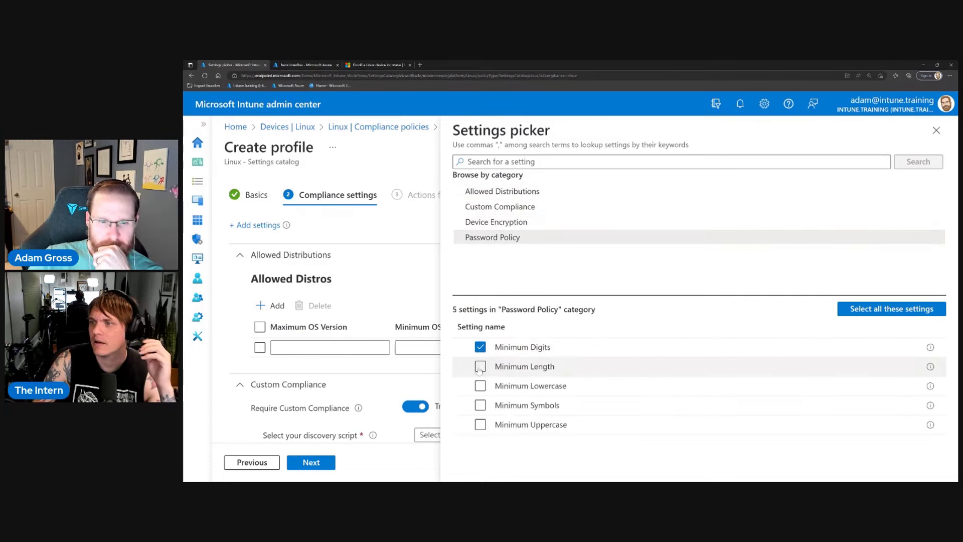
click(480, 366)
click(480, 386)
click(886, 312)
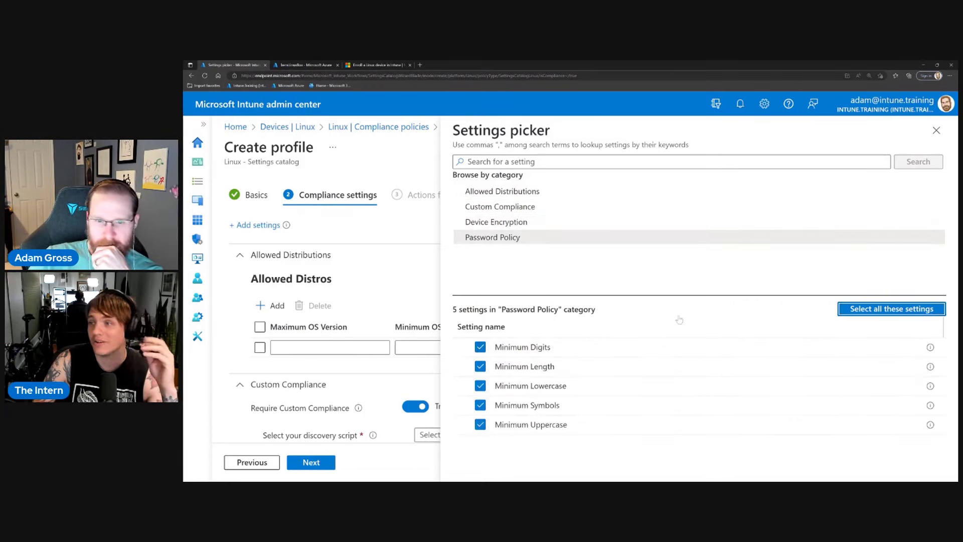
Close the picker and review Custom Compliance True, Device Encryption False, Password minimums 0.
click(936, 131)
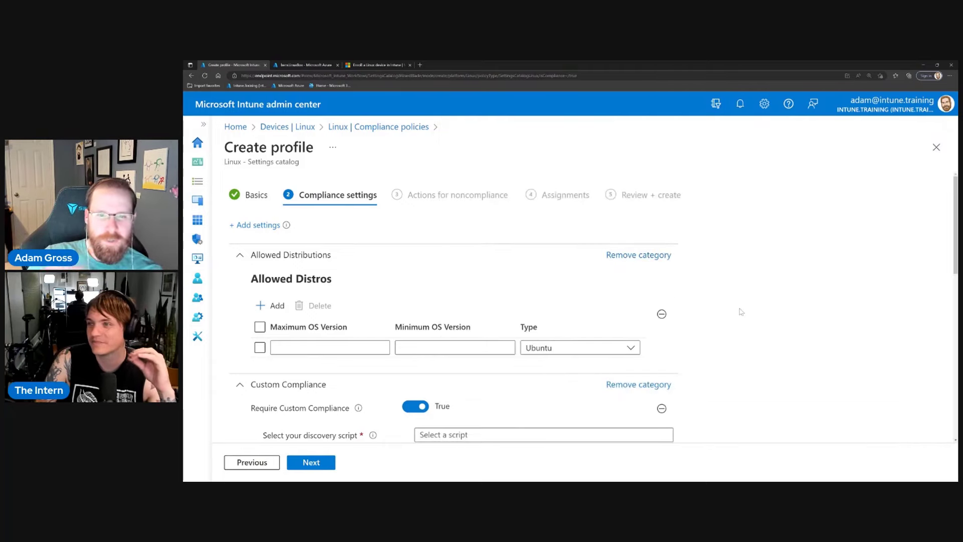
scroll(738, 311, down, 3)
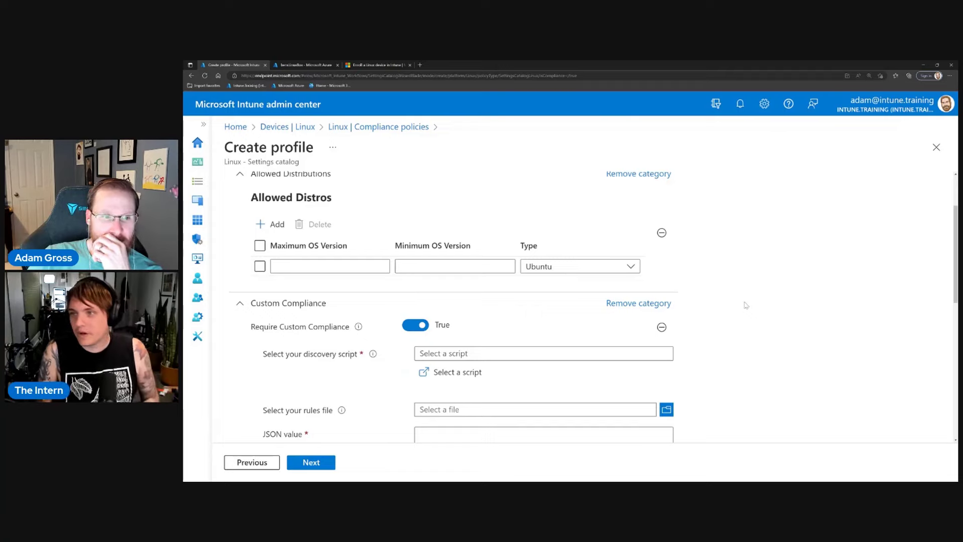
scroll(747, 304, down, 10)
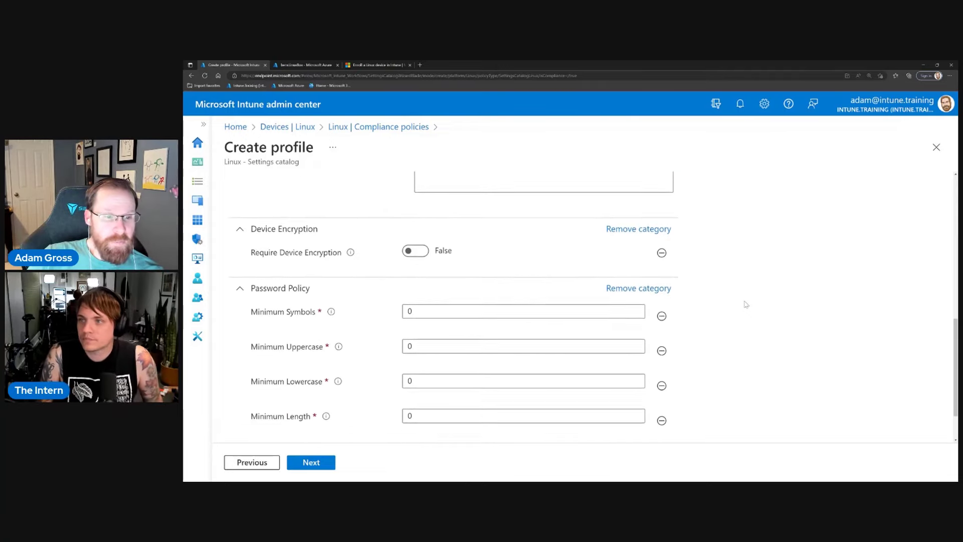
scroll(746, 305, down, 2)
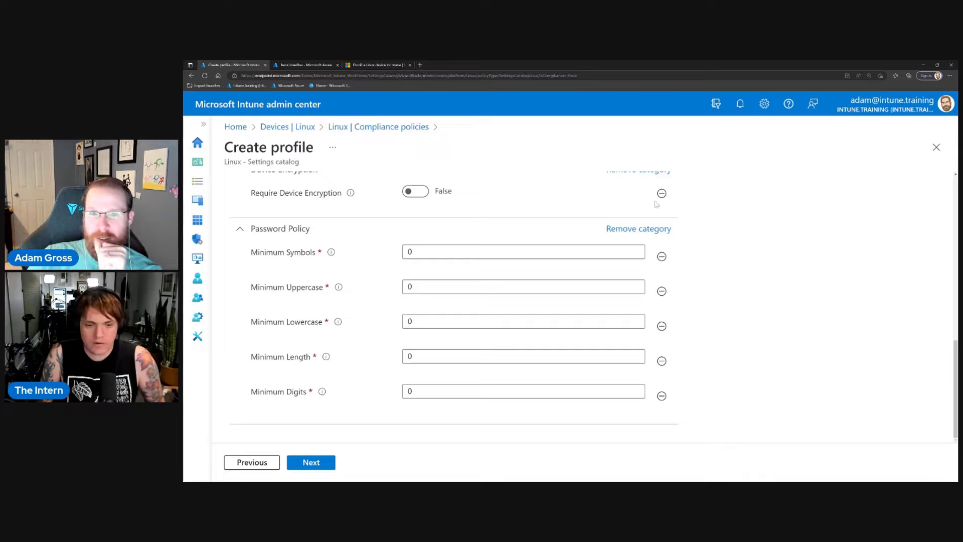
scroll(739, 298, up, 10)
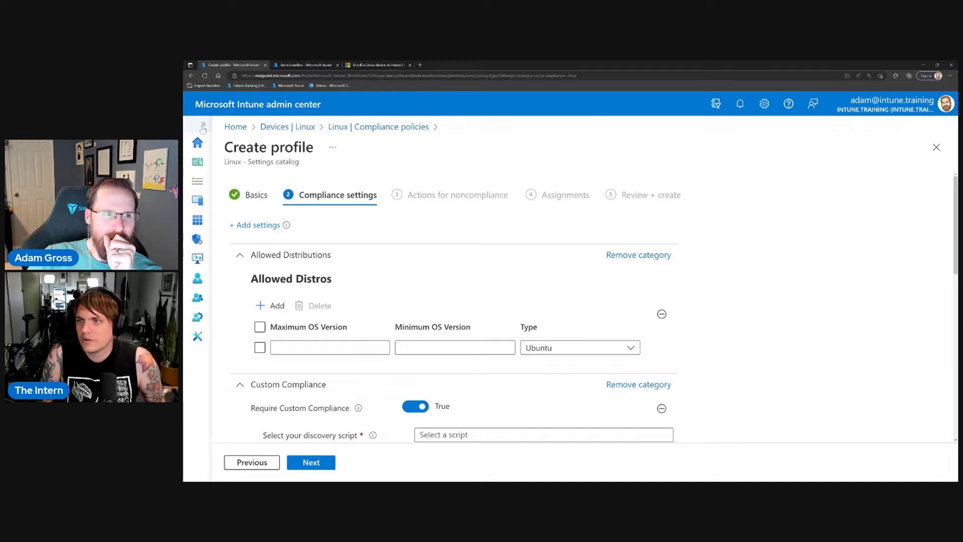
scroll(296, 231, down, 3)
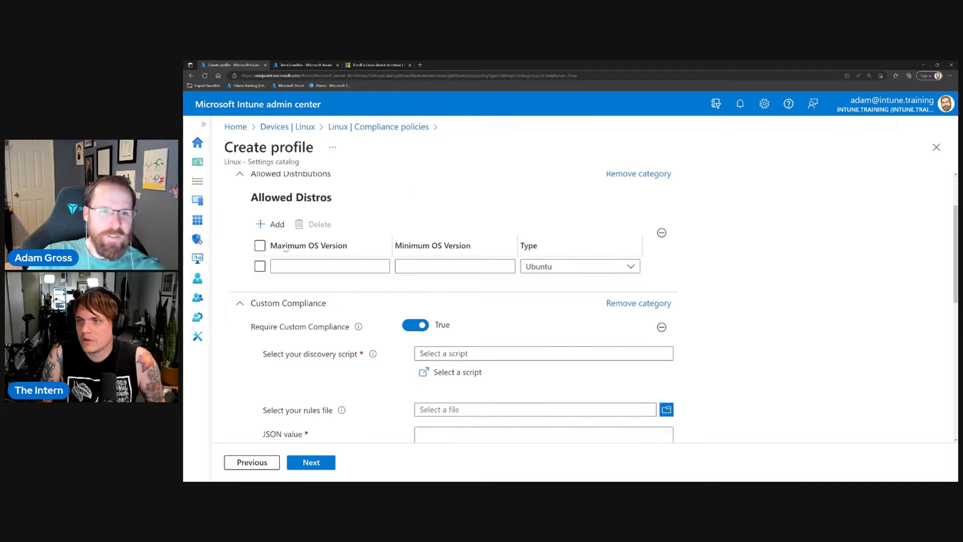
scroll(285, 247, down, 1)
scroll(285, 248, down, 2)
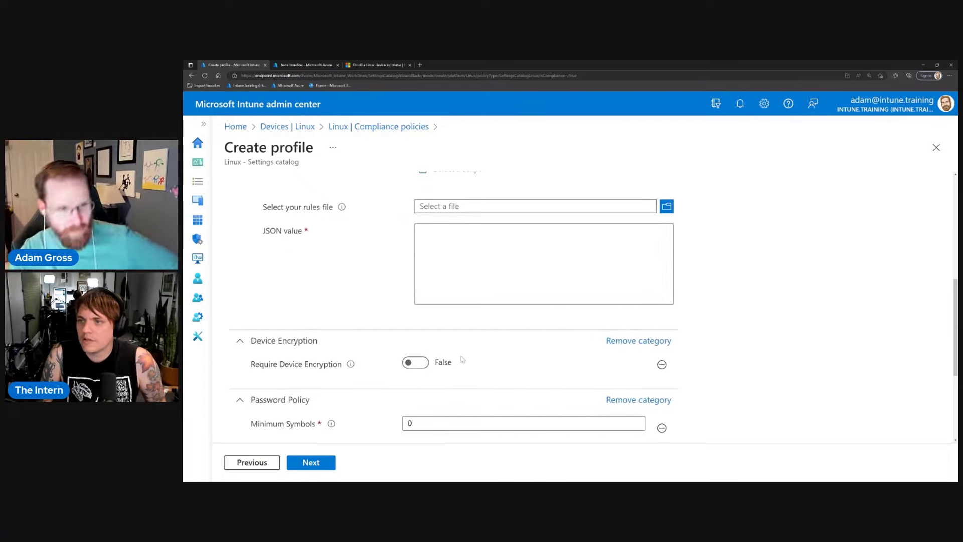
scroll(460, 362, down, 2)
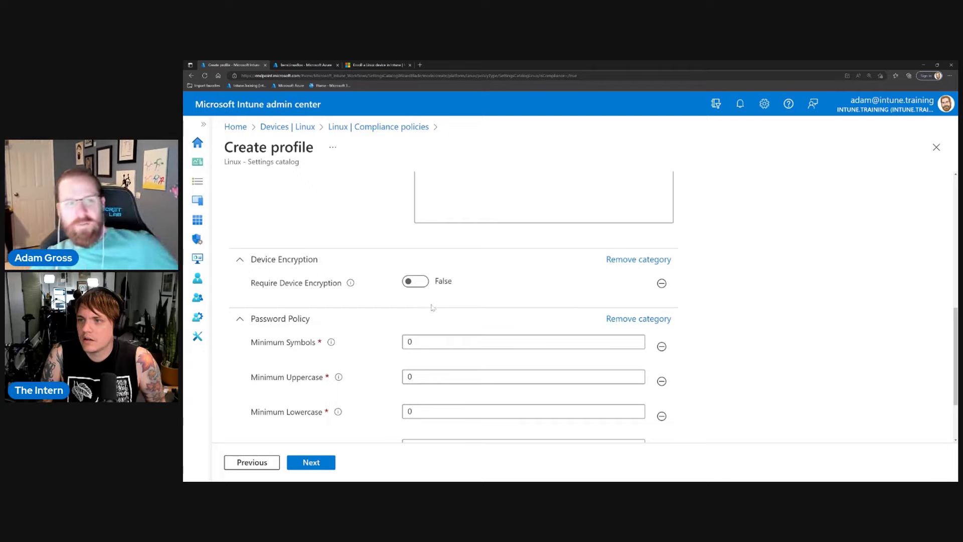
scroll(434, 308, up, 8)
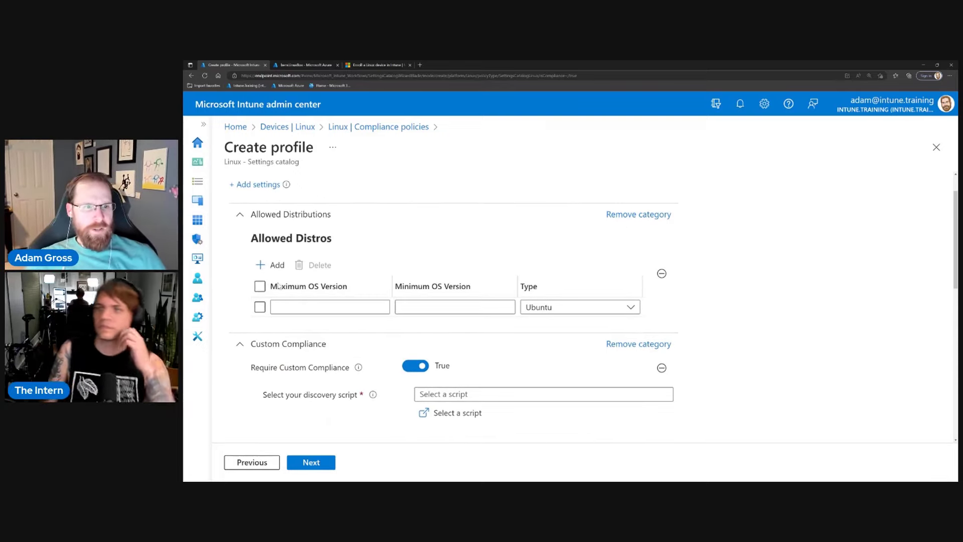
Keep Ubuntu as the allowed distro, with OS versions from 22.04 up to 22.10.
click(330, 307)
click(574, 310)
click(538, 324)
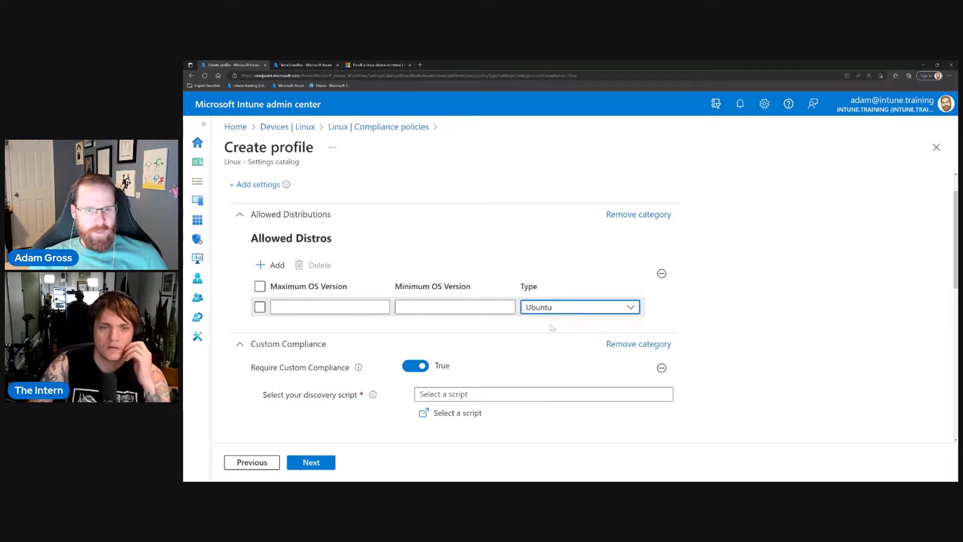
click(552, 327)
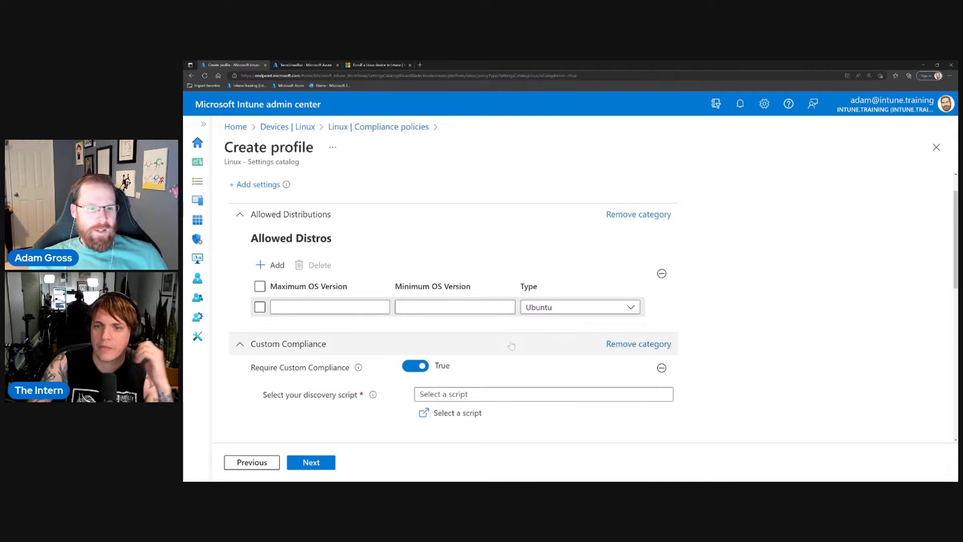
scroll(509, 344, down, 1)
click(301, 266)
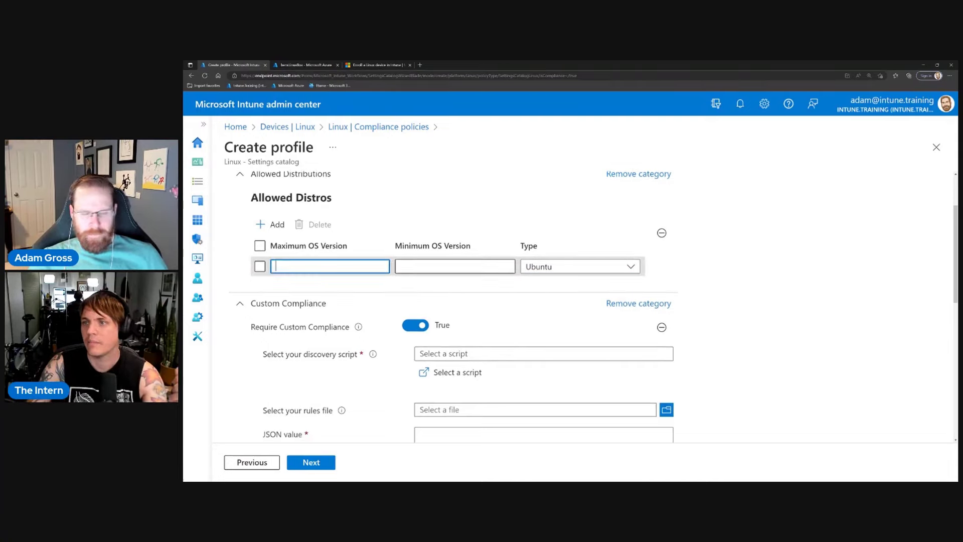
text(graph)
click(276, 266)
key(BackSpace)
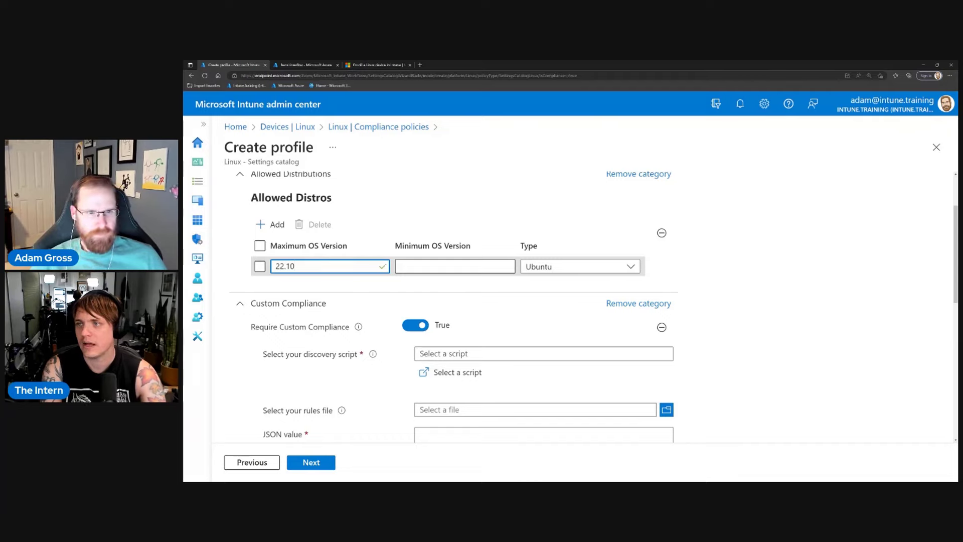
click(401, 266)
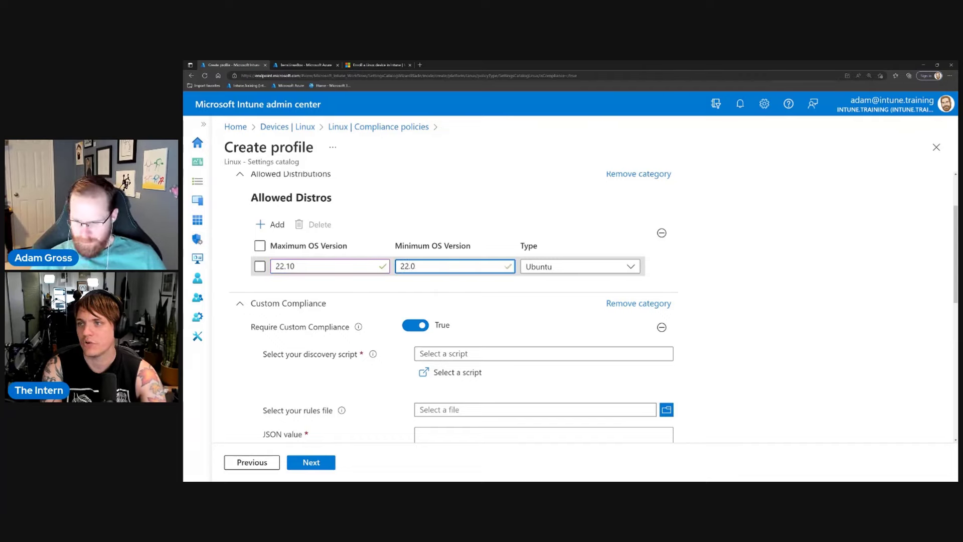
click(439, 287)
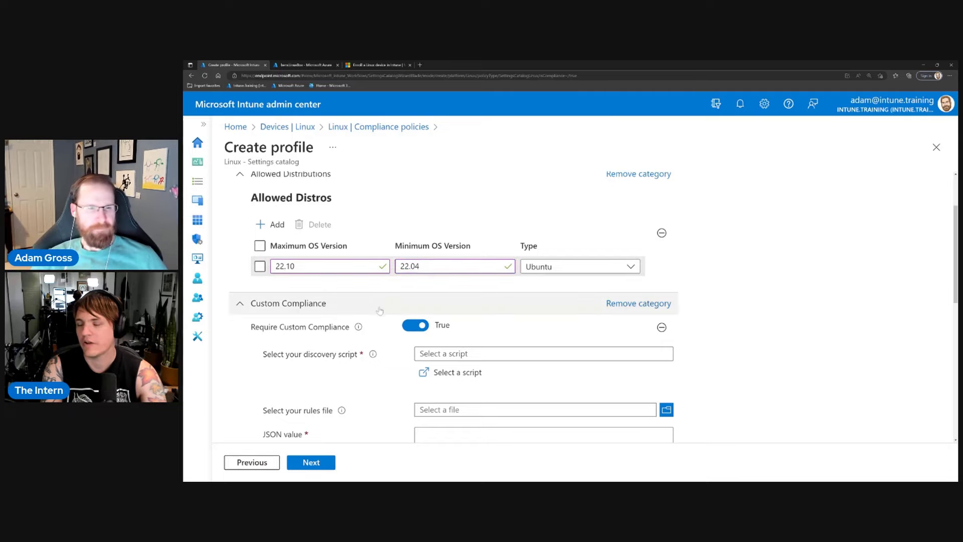
Remove the Custom Compliance category from the profile.
scroll(384, 305, down, 2)
scroll(384, 305, down, 4)
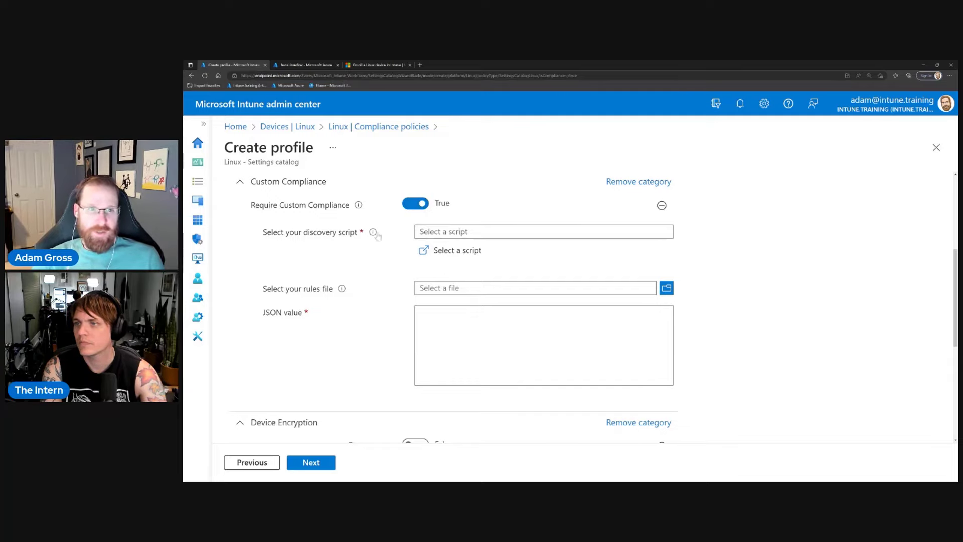
mouse_move(373, 232)
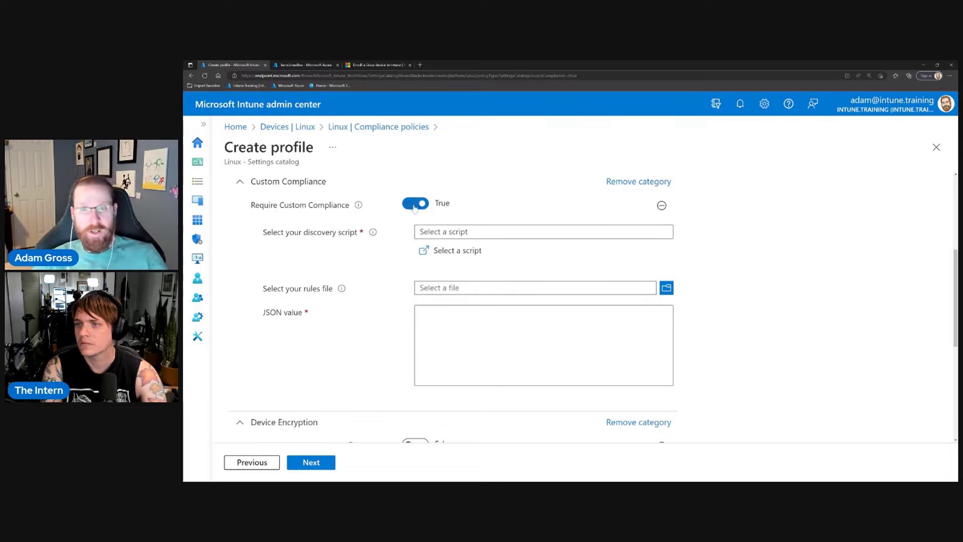
click(639, 182)
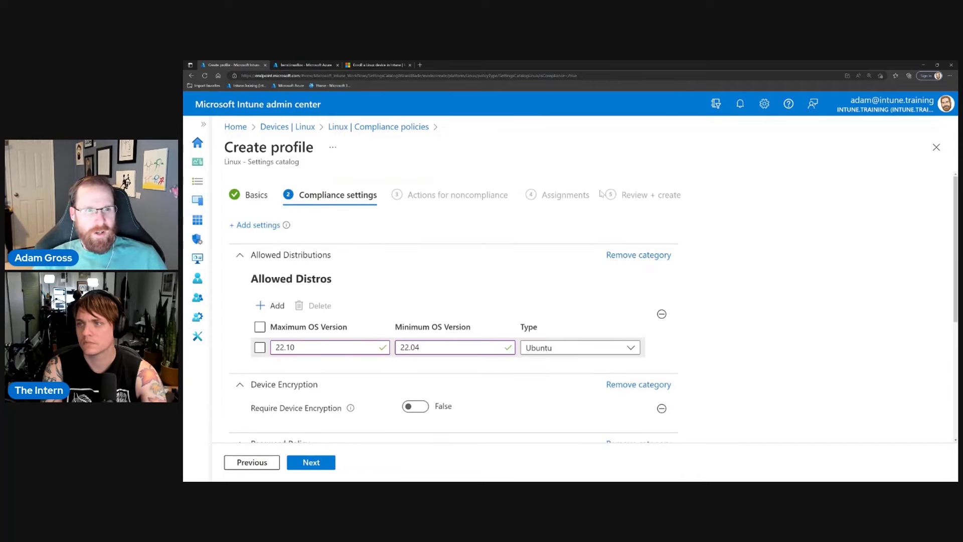
Toggle Require Device Encryption on and back off, leaving it False.
scroll(426, 275, down, 3)
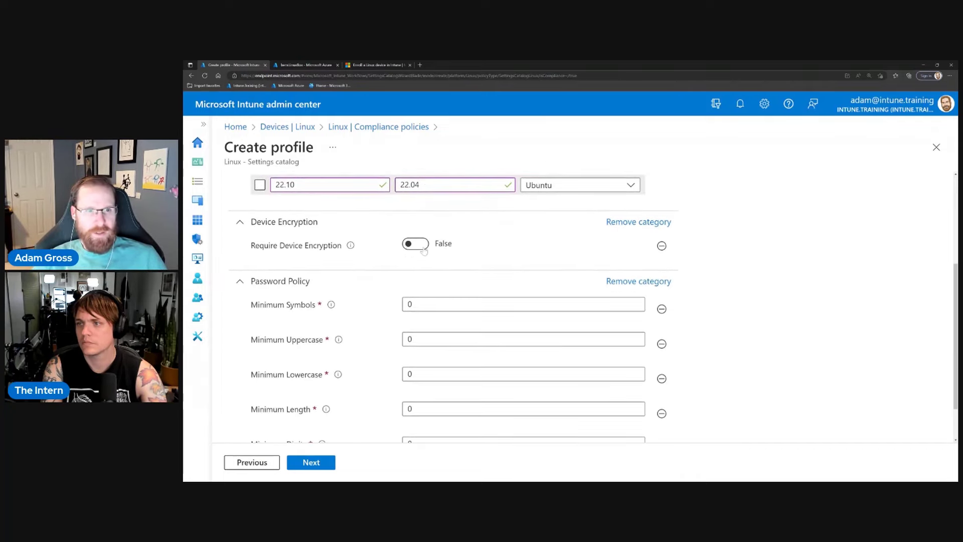
click(425, 251)
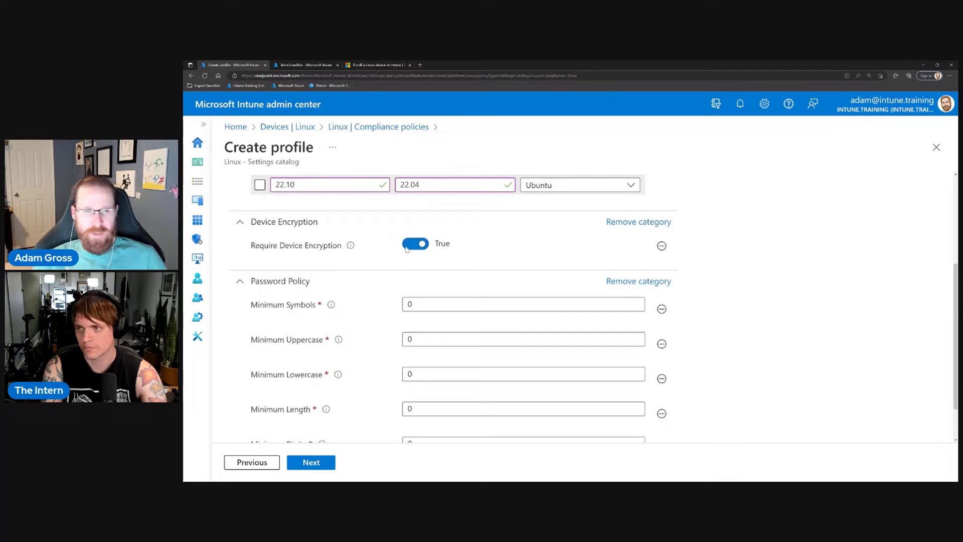
click(413, 250)
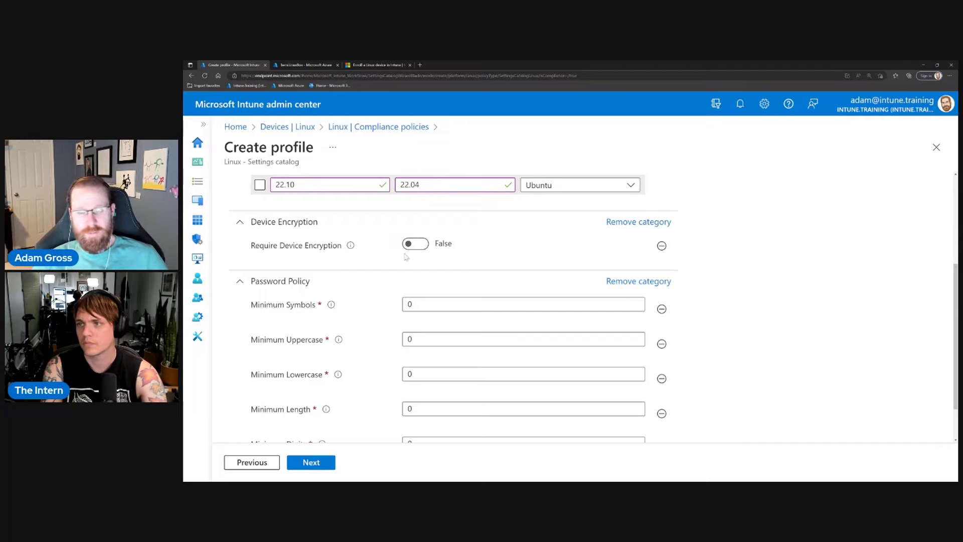
scroll(381, 273, down, 1)
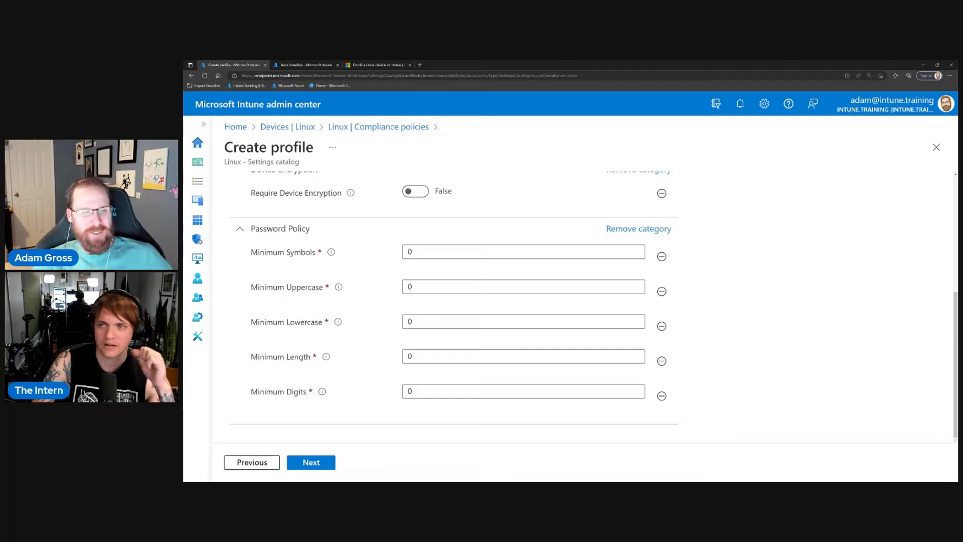
scroll(351, 321, up, 2)
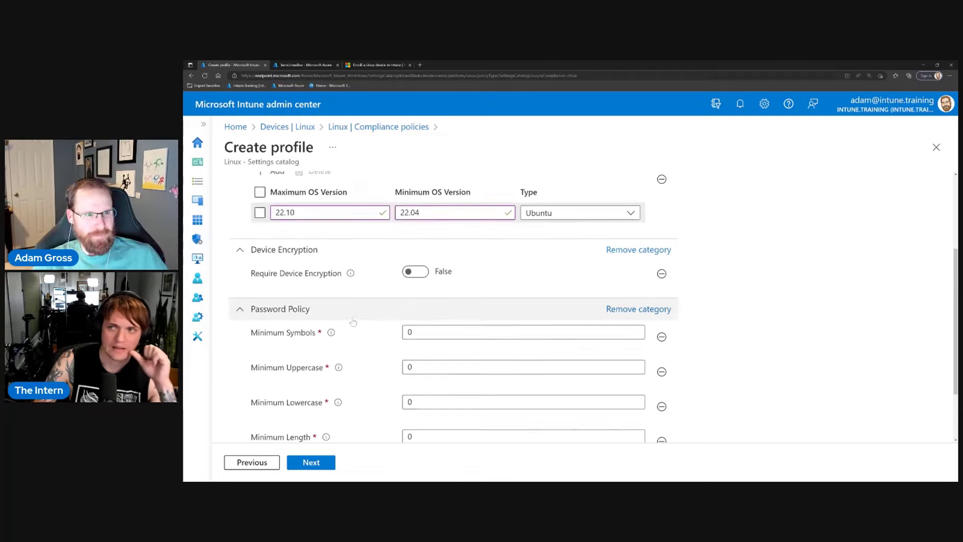
scroll(356, 335, down, 2)
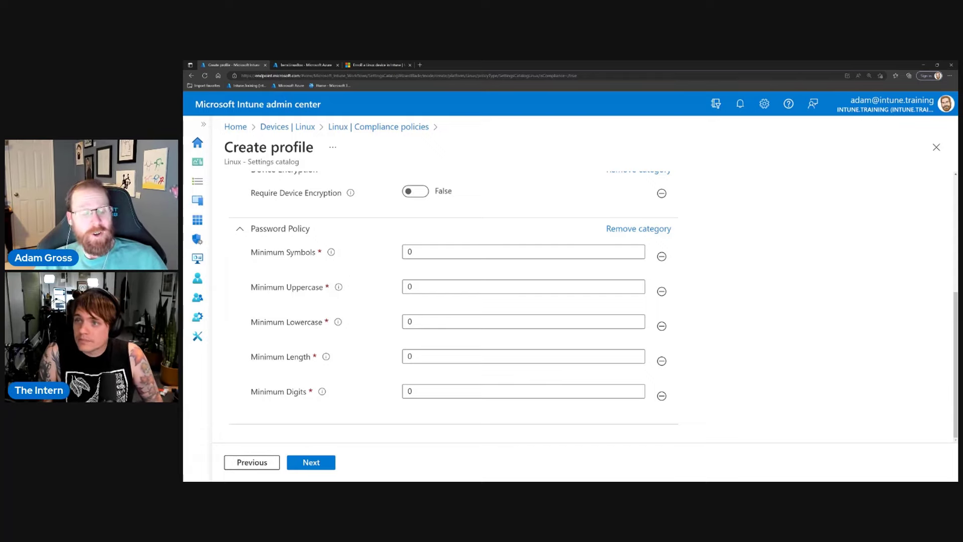
mouse_move(332, 253)
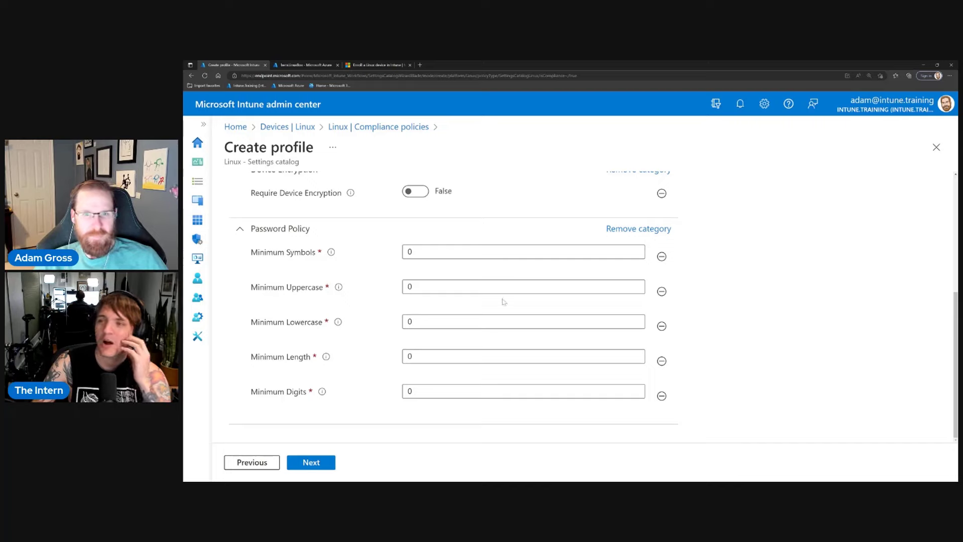
Drop Password Policy, keep noncompliance marking at 0 days, then load Intune home in the Azure tab.
click(636, 229)
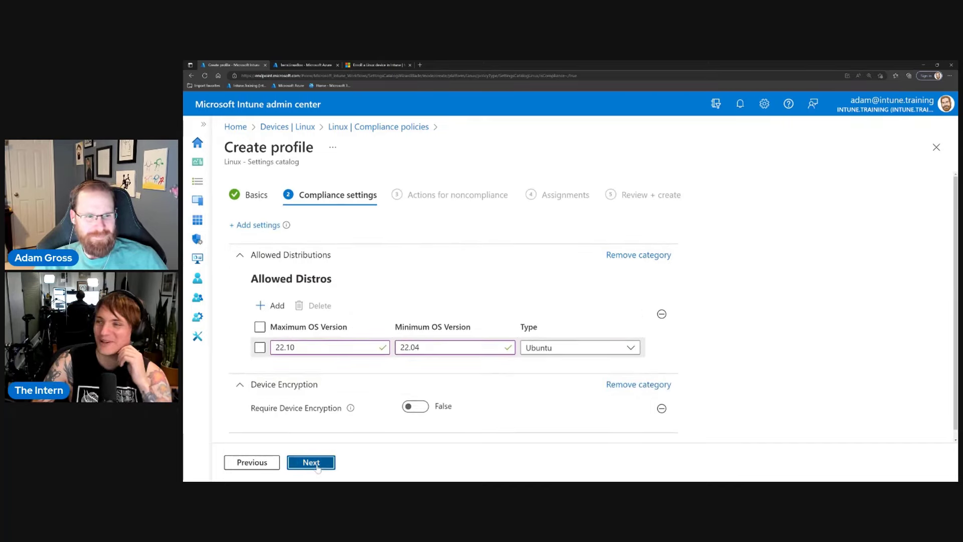
click(318, 467)
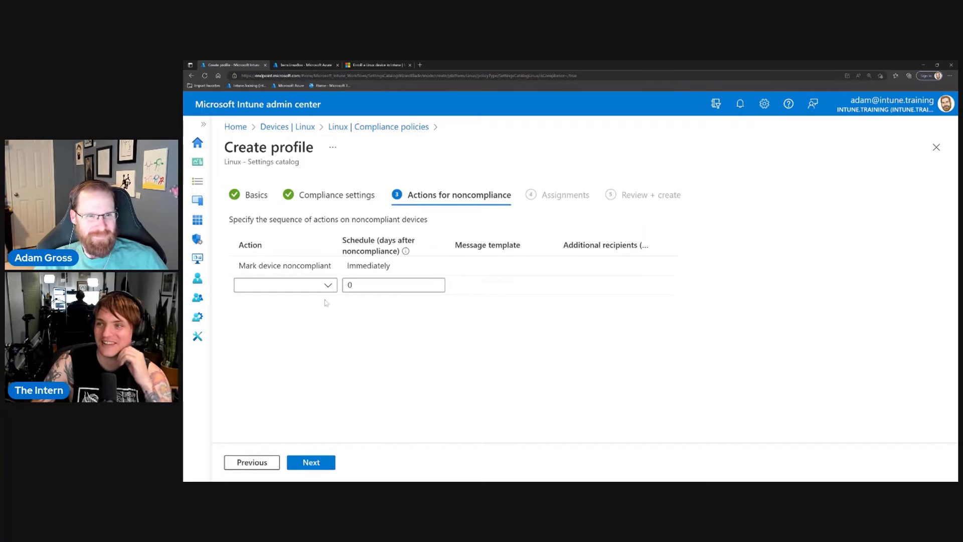
click(381, 349)
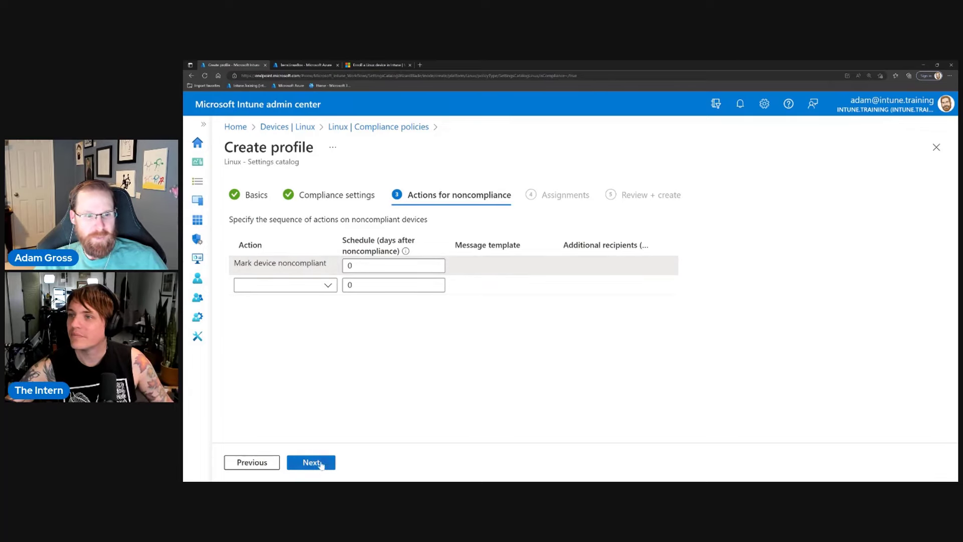
click(320, 462)
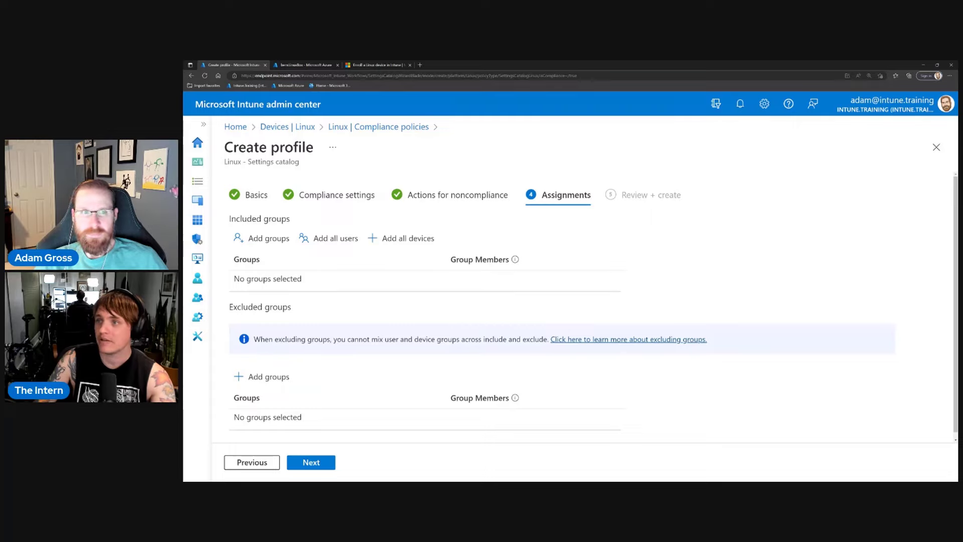
click(315, 68)
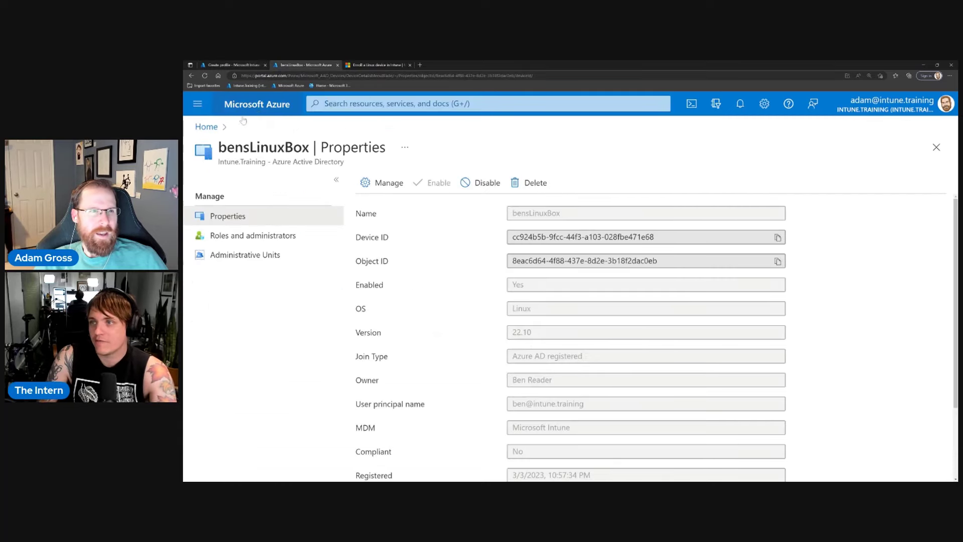
click(245, 85)
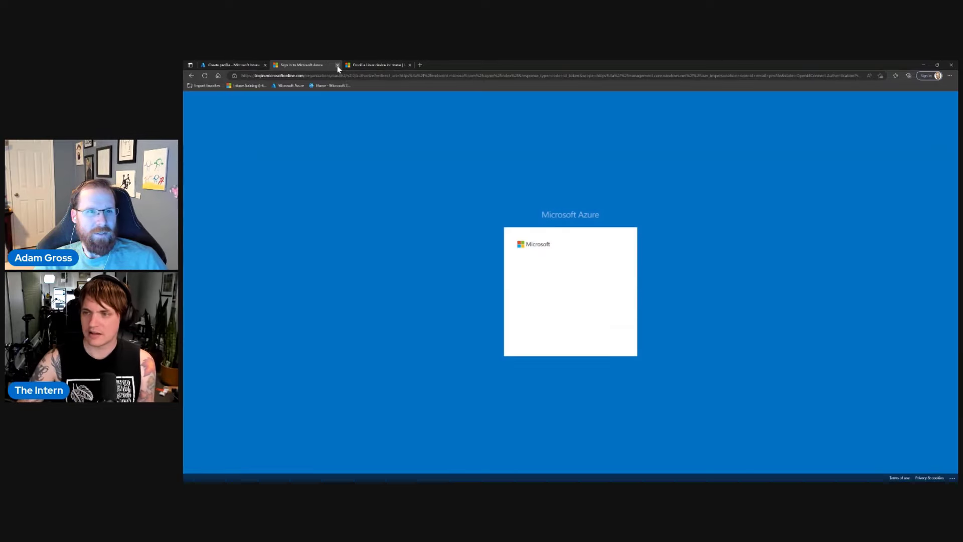
Close the extra Azure tab and return to the Create profile wizard tab.
click(337, 66)
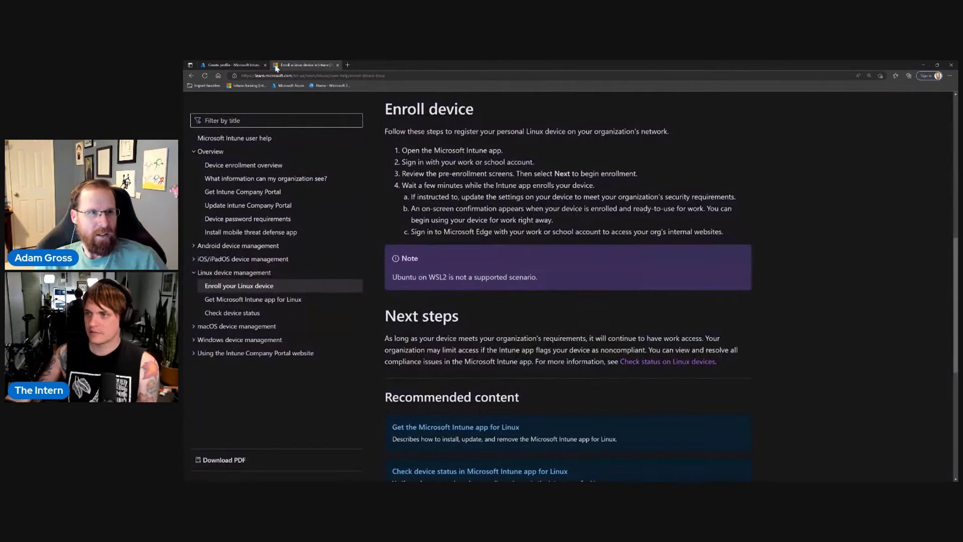
click(238, 67)
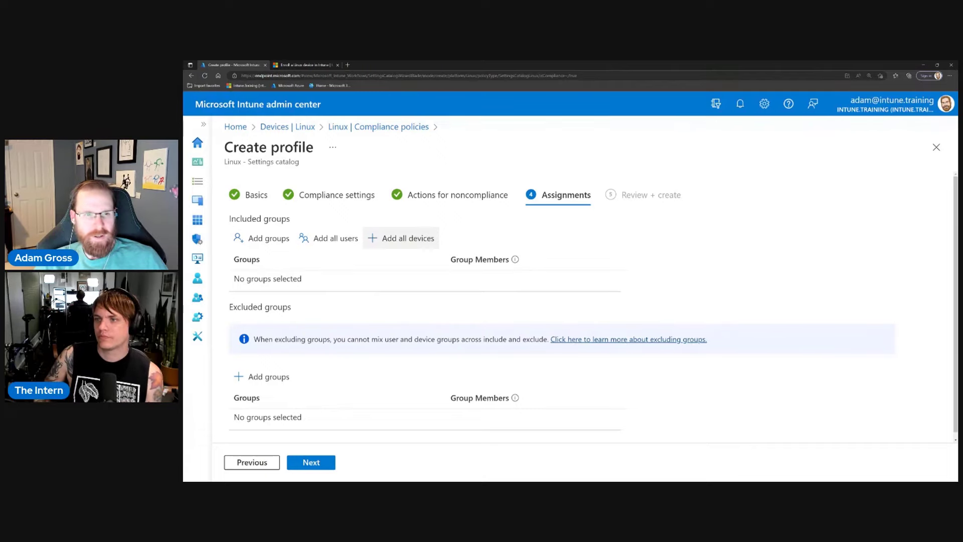
Assign the policy to All devices, review the summary, and create Linux Compliance Test.
click(406, 243)
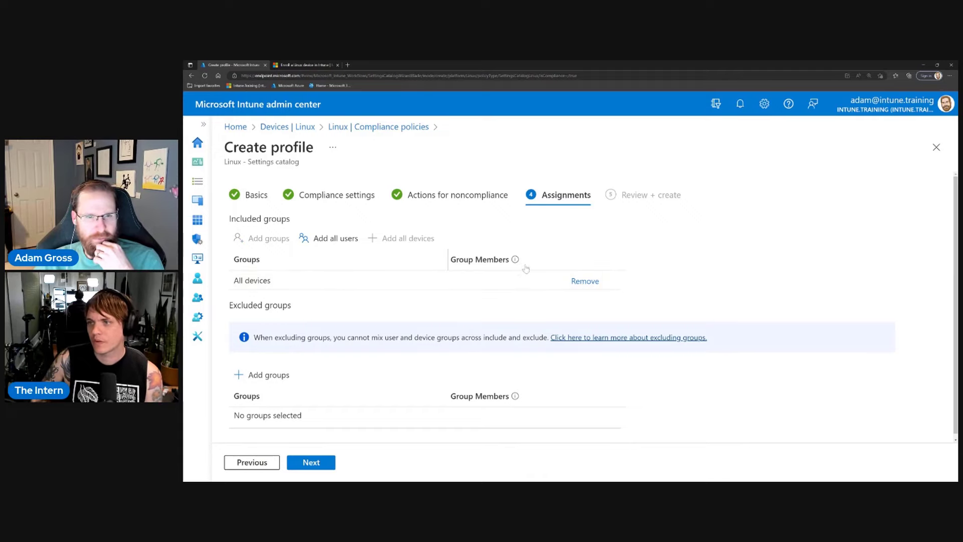
mouse_move(515, 262)
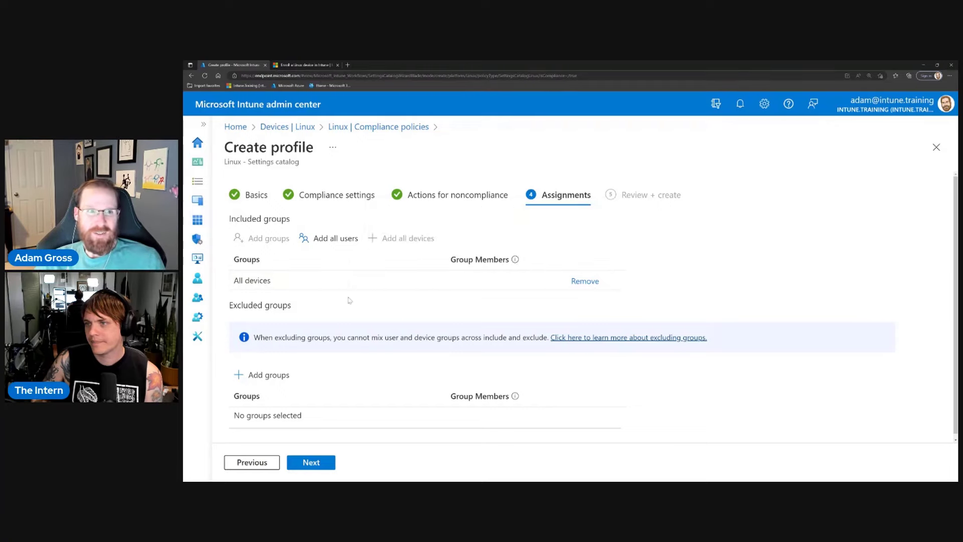
click(314, 463)
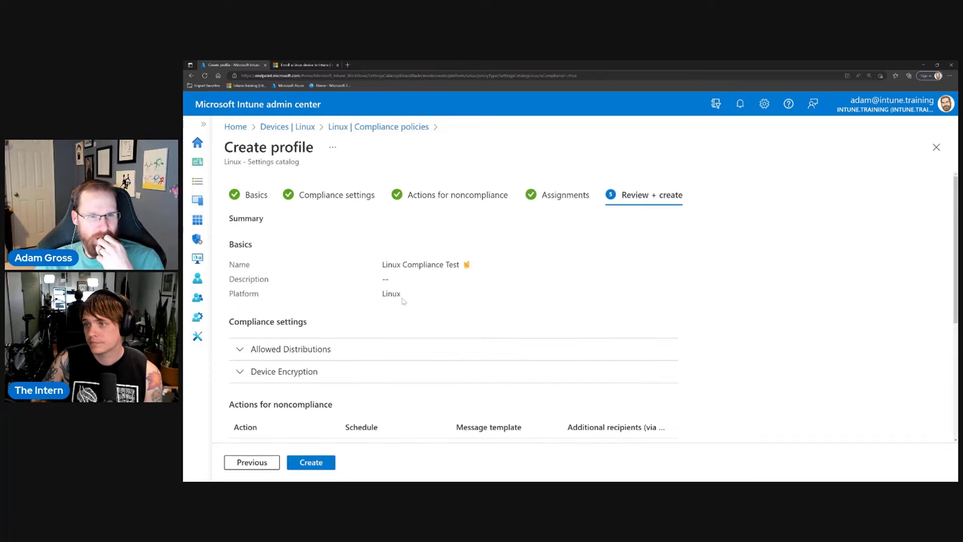
scroll(344, 318, down, 1)
scroll(400, 370, down, 2)
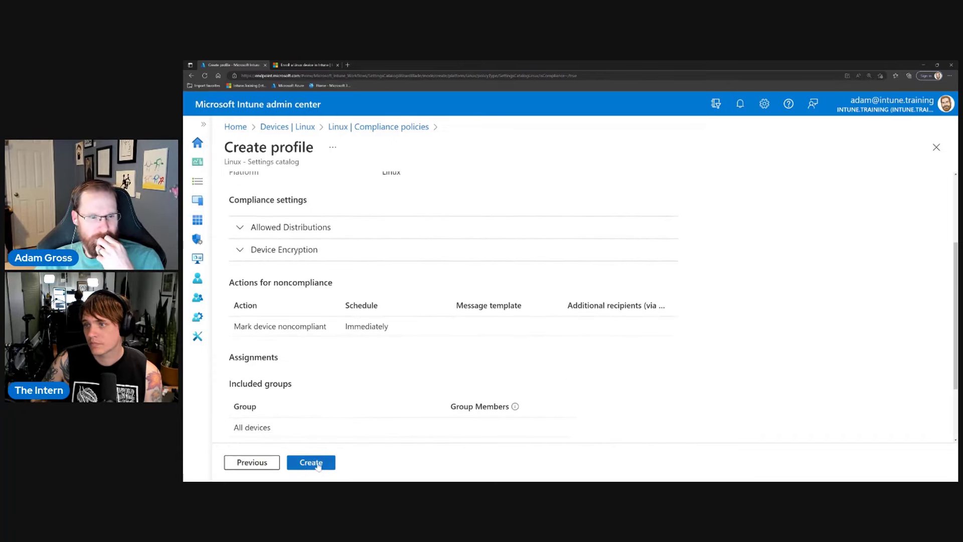
click(318, 467)
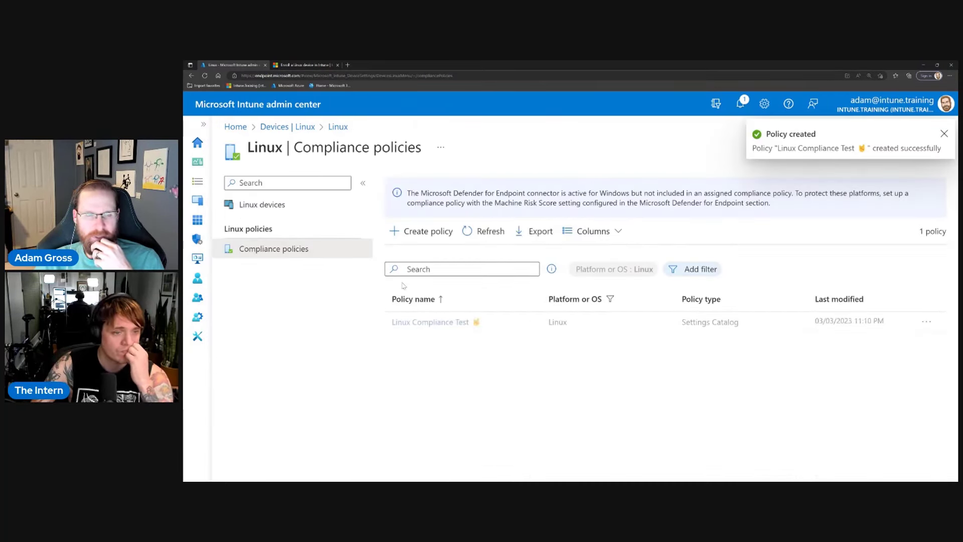
From Devices > Compliance policies for all platforms, start a new policy and open the Platform list.
click(203, 124)
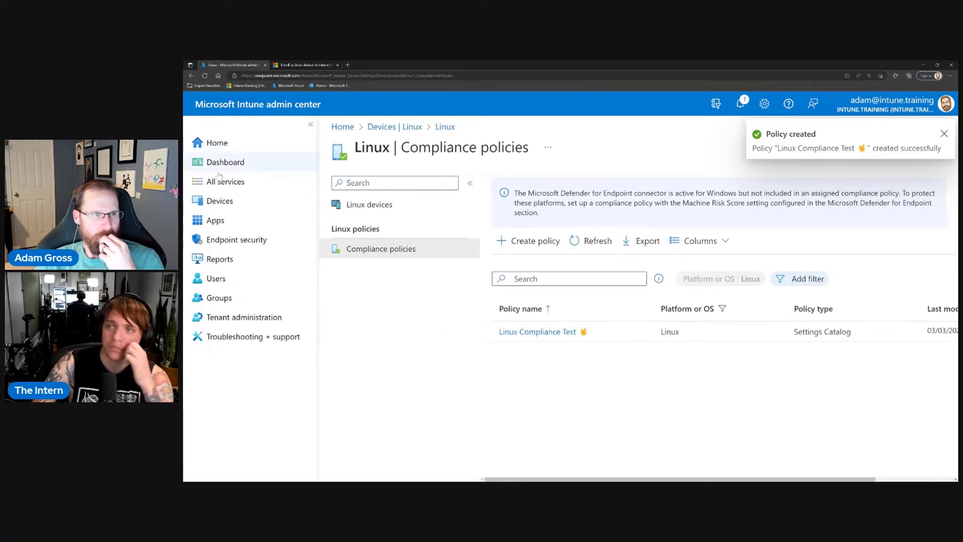
click(226, 203)
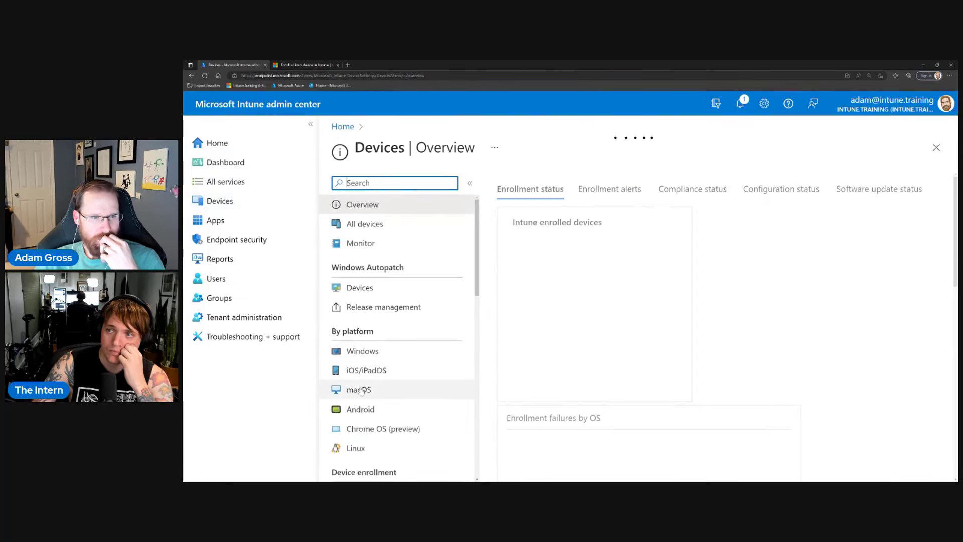
scroll(401, 343, down, 1)
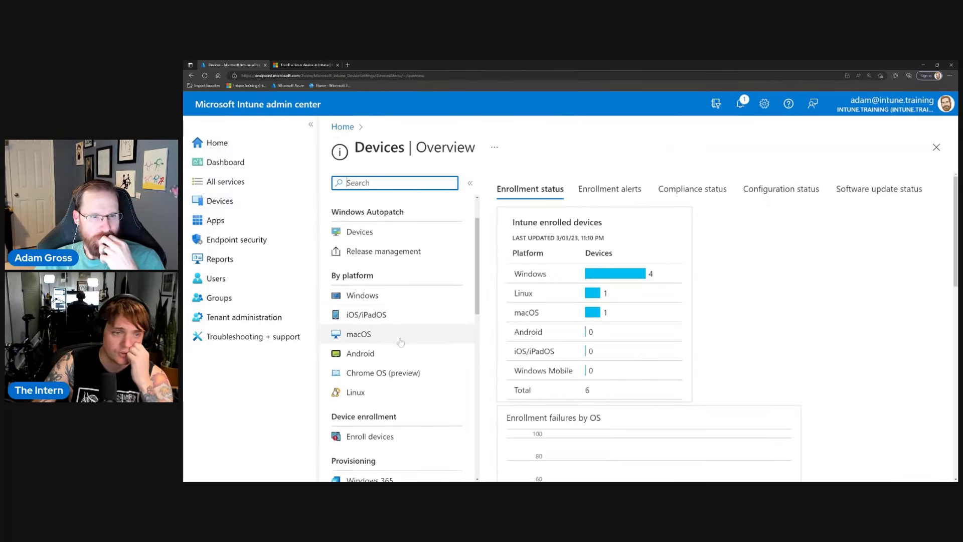
scroll(400, 343, down, 2)
click(382, 408)
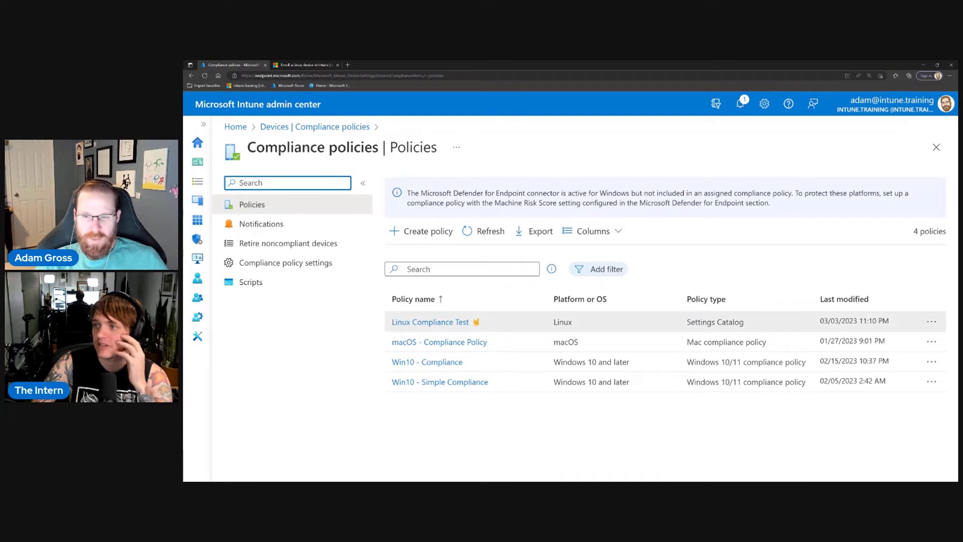
click(434, 240)
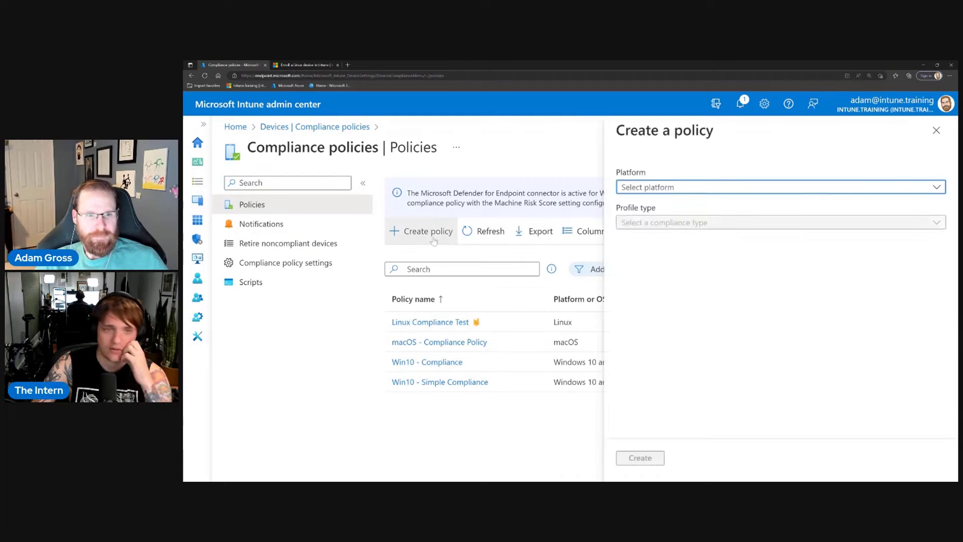
click(680, 190)
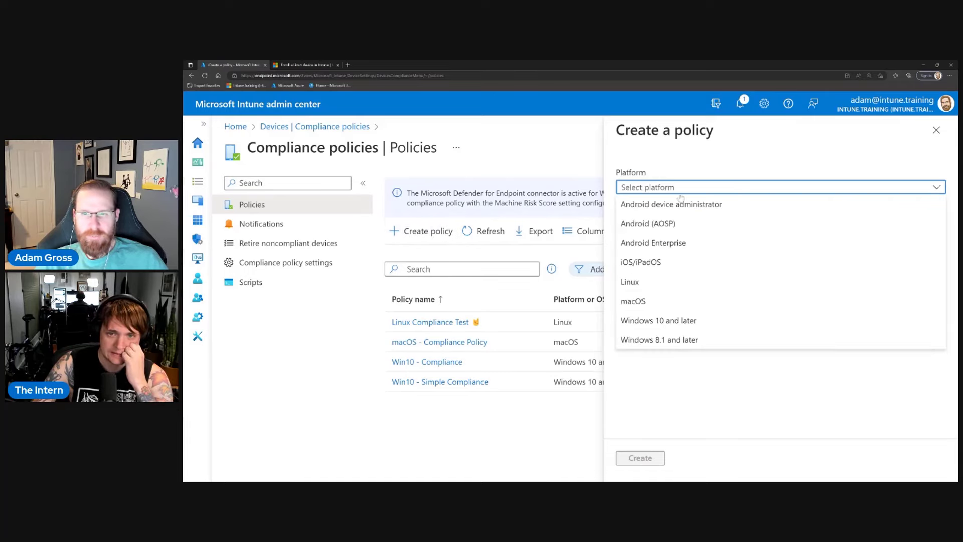
Switch the draft's platform from Linux to Windows 10 and later, then discard the unsaved policy.
click(644, 285)
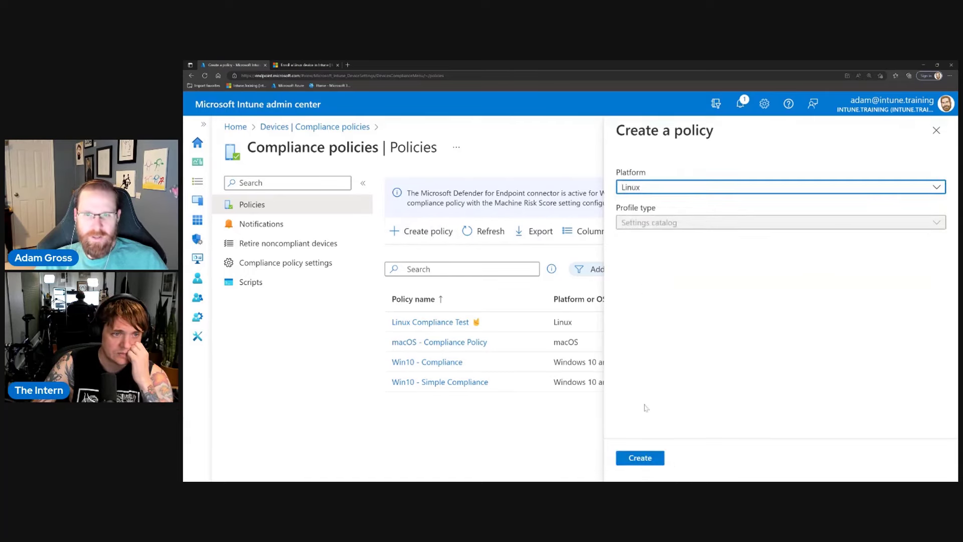
click(662, 187)
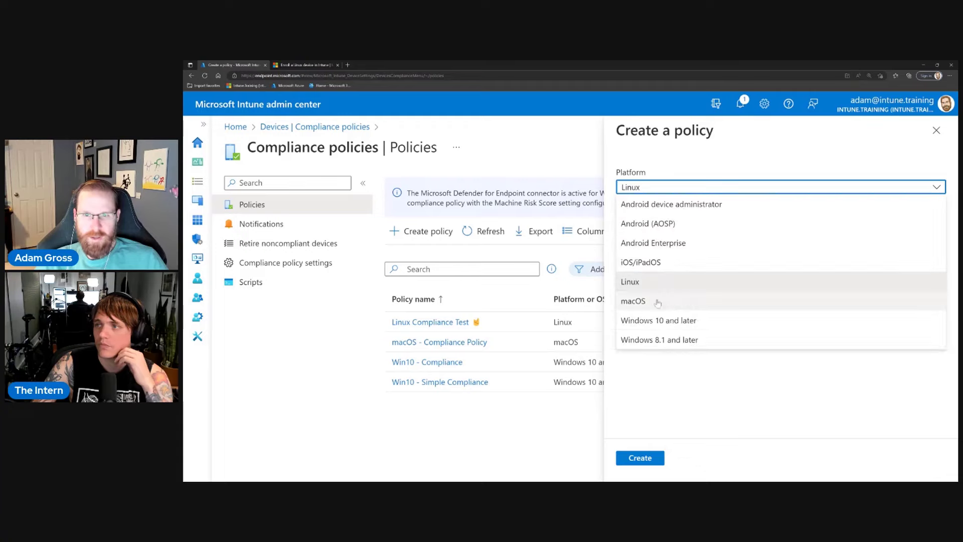
click(660, 320)
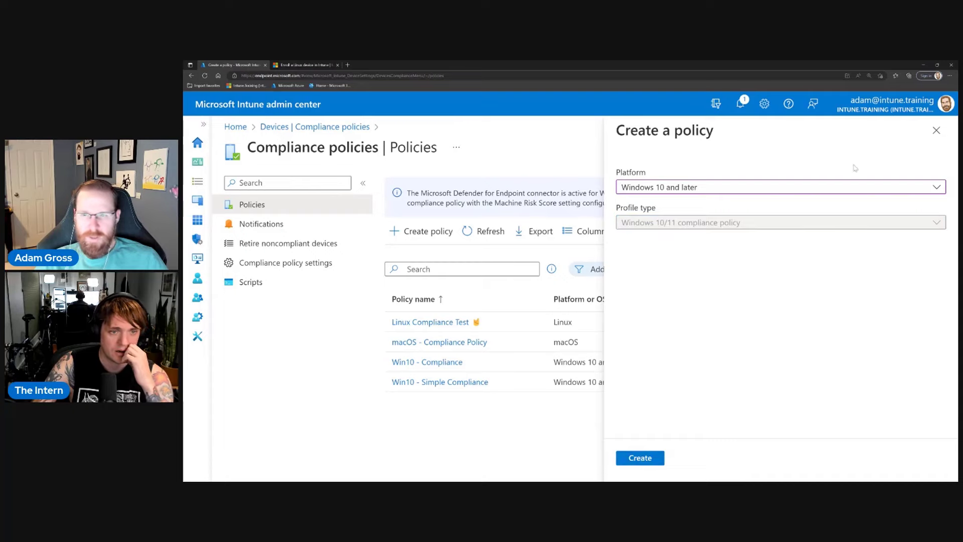
click(937, 131)
click(599, 109)
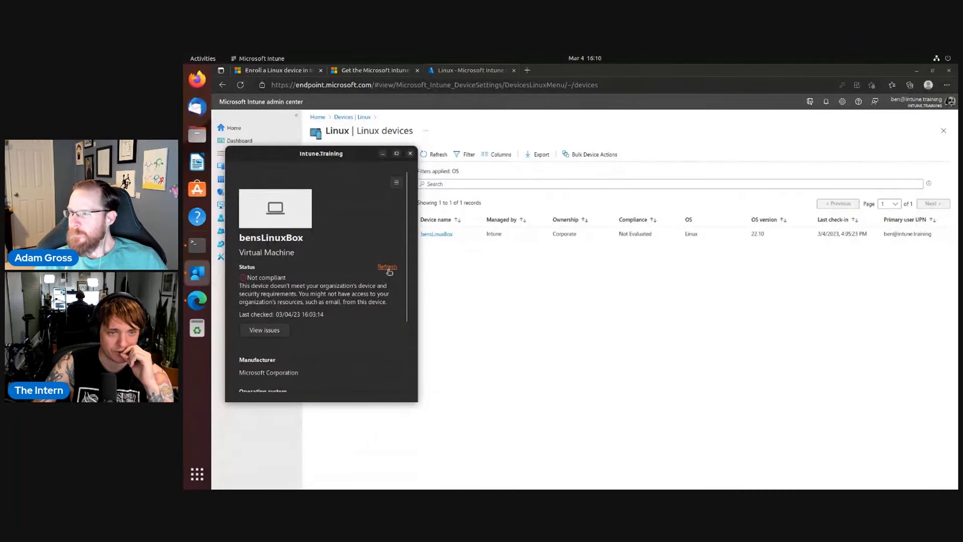
Recheck bensLinuxBox's compliance and reload the Linux device list in the admin portal.
click(387, 270)
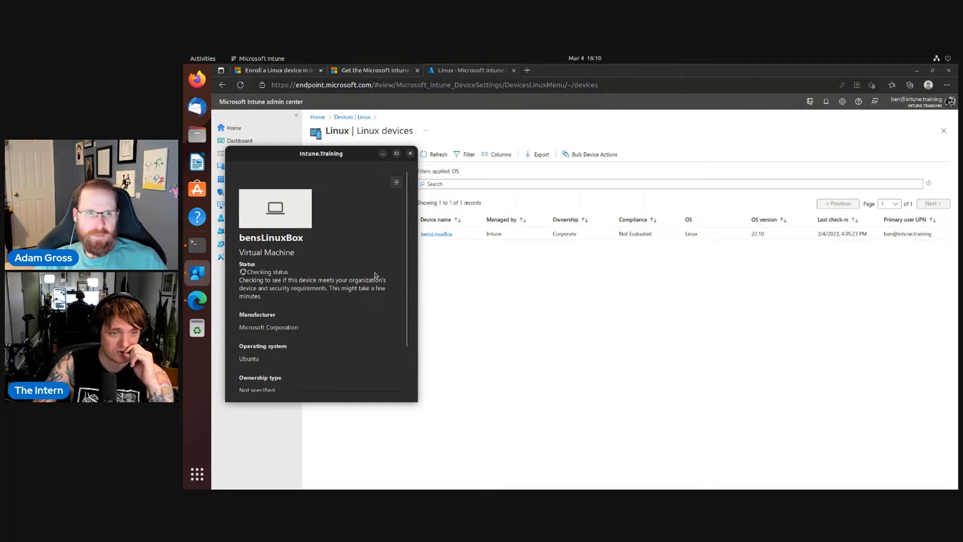
click(514, 319)
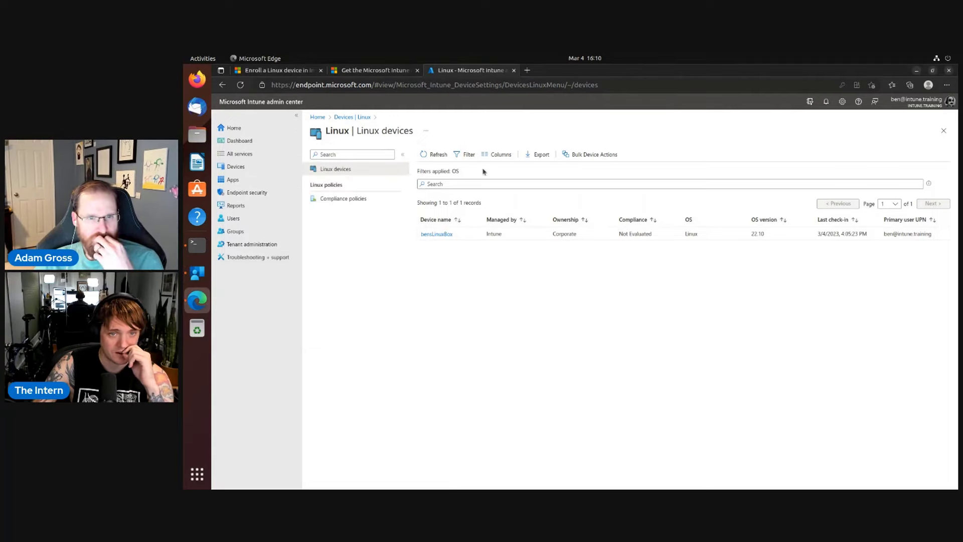
click(435, 155)
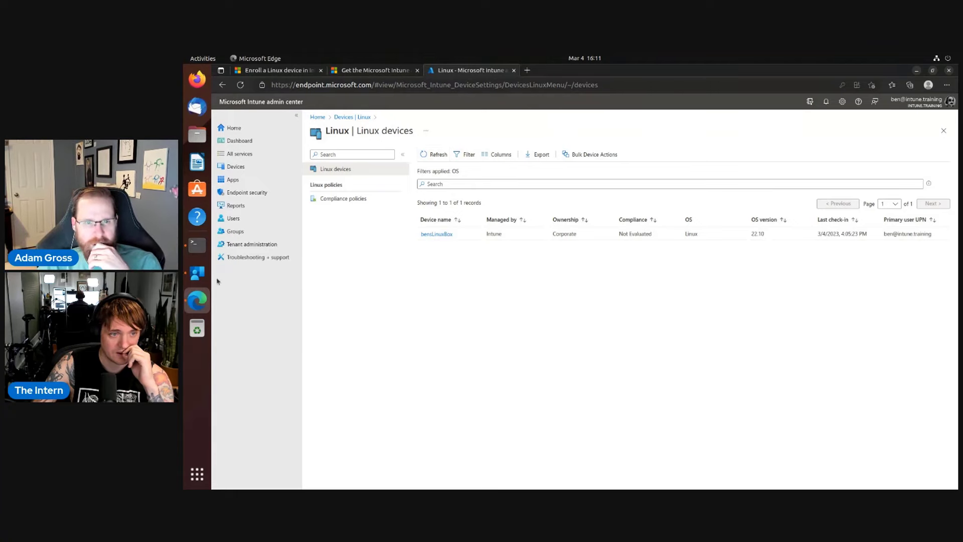
Open the Microsoft Intune app, move its window over the list, and view the compliance issues.
click(199, 277)
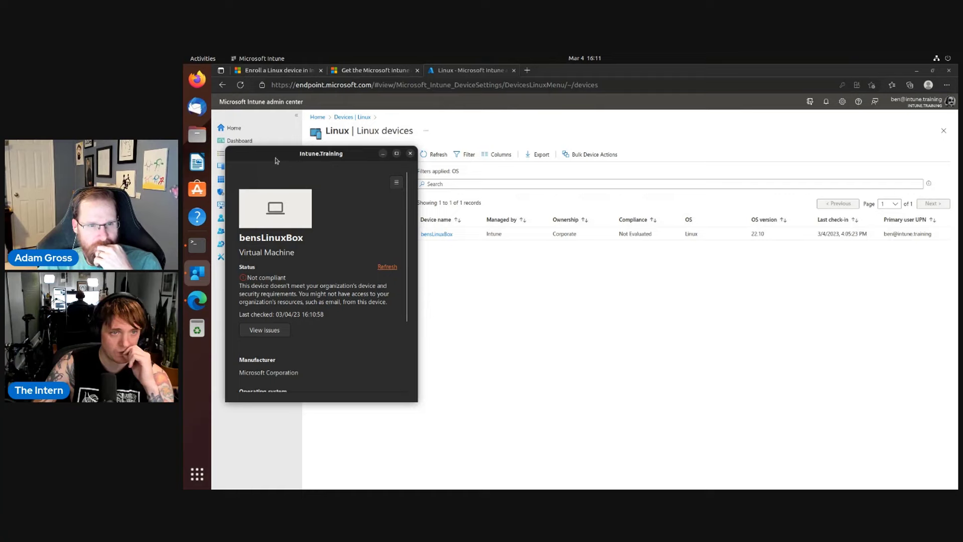
drag(275, 161, 428, 164)
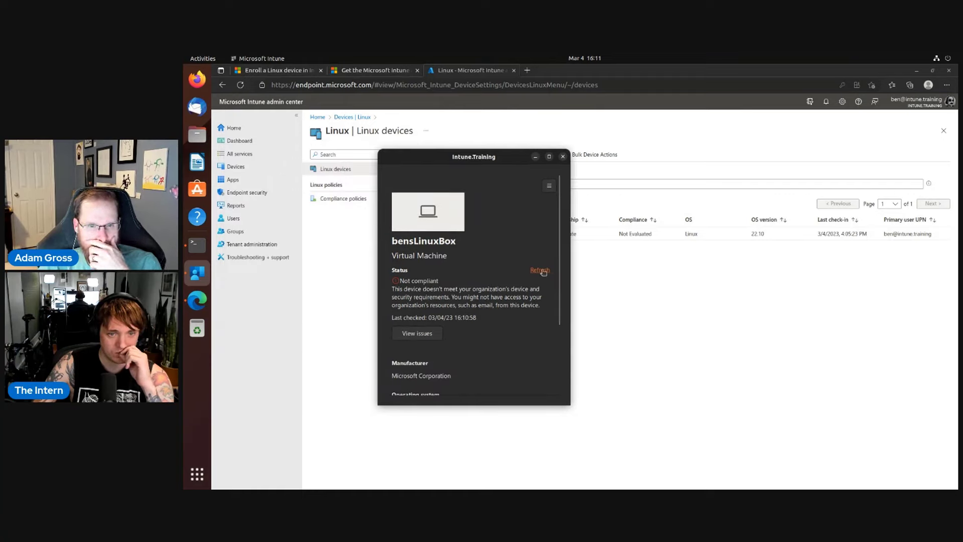
click(435, 333)
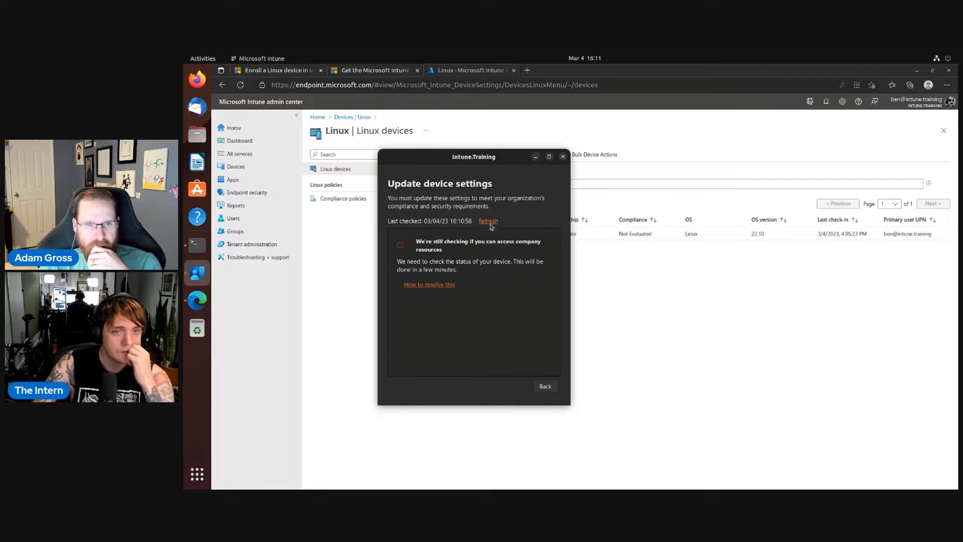
Refresh bensLinuxBox's compliance status in the Intune app and review the details.
click(490, 222)
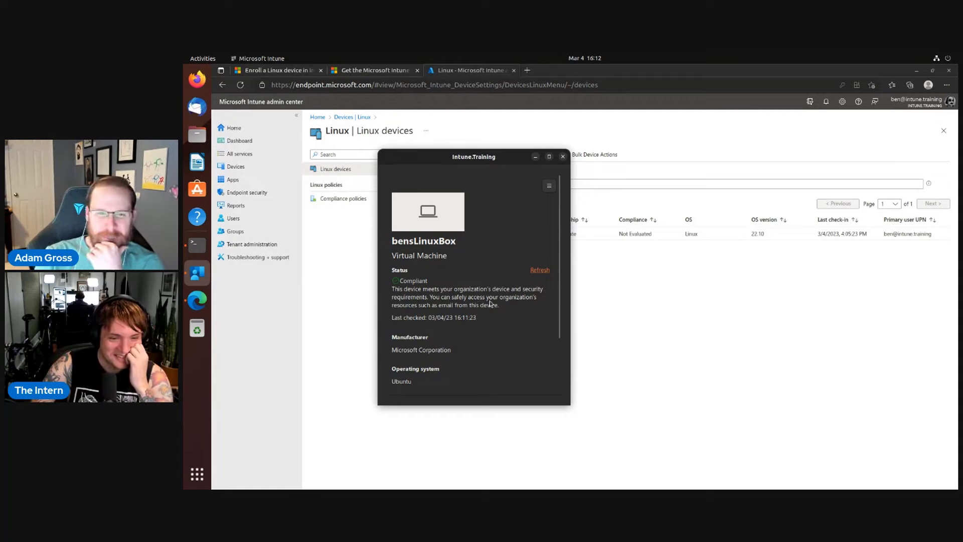
scroll(490, 306, down, 3)
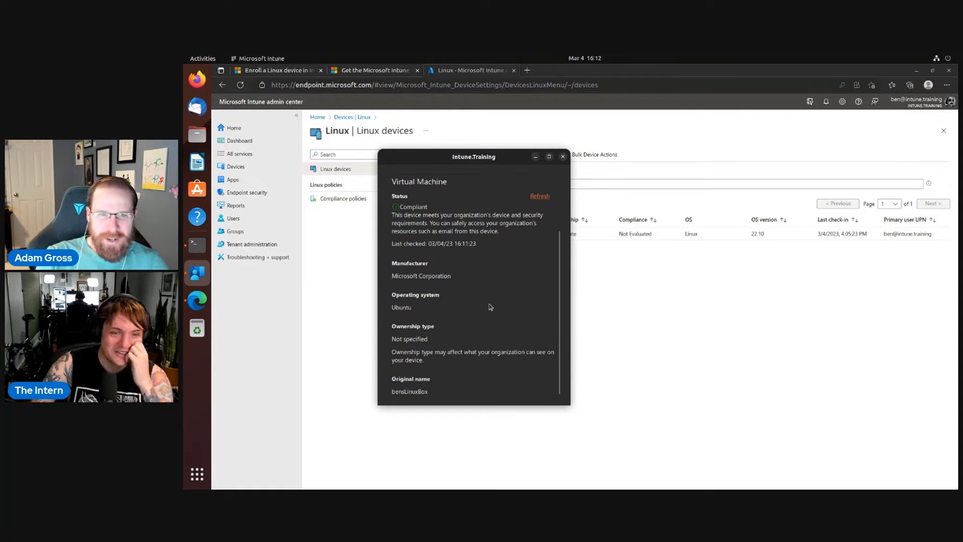
scroll(491, 307, up, 3)
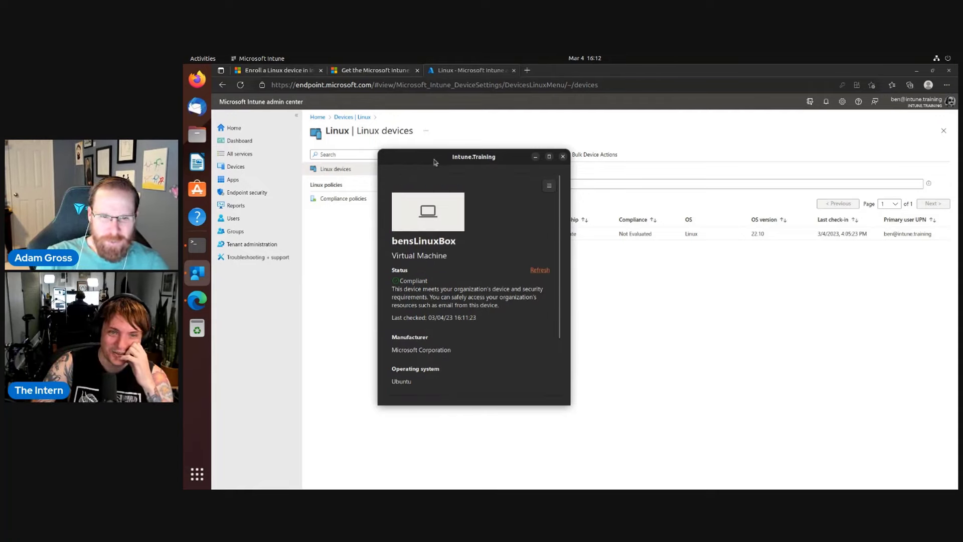
Drag the Intune app window aside to reveal the device list.
drag(435, 160, 609, 204)
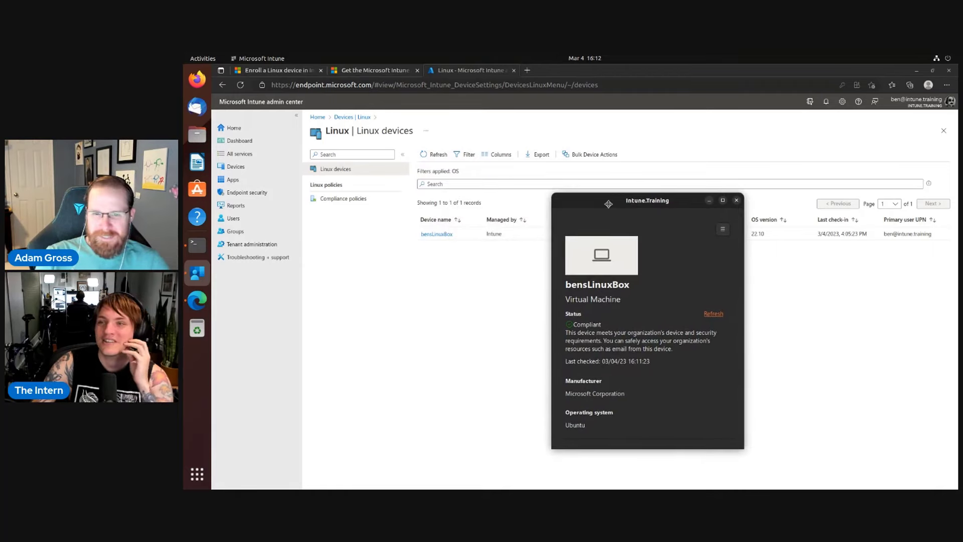
drag(608, 204, 579, 201)
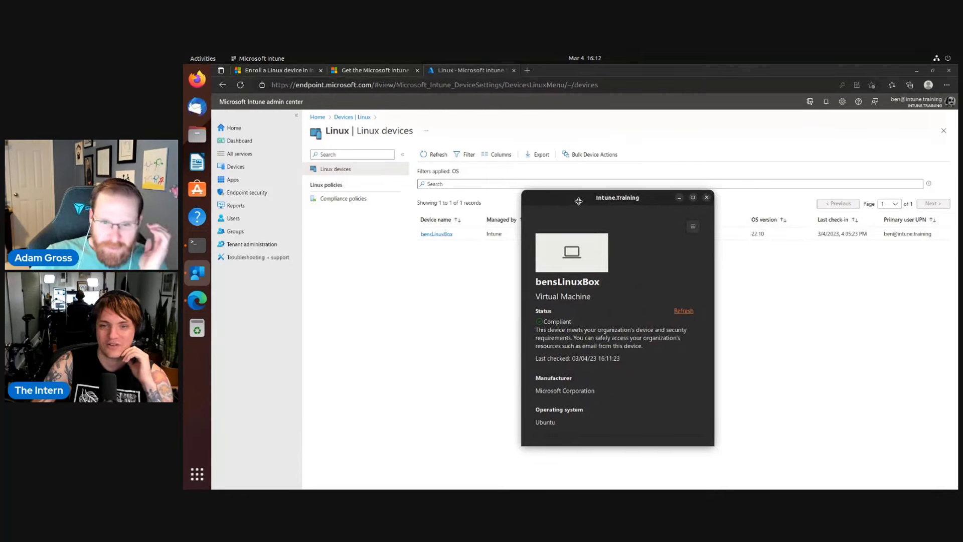
drag(578, 201, 529, 201)
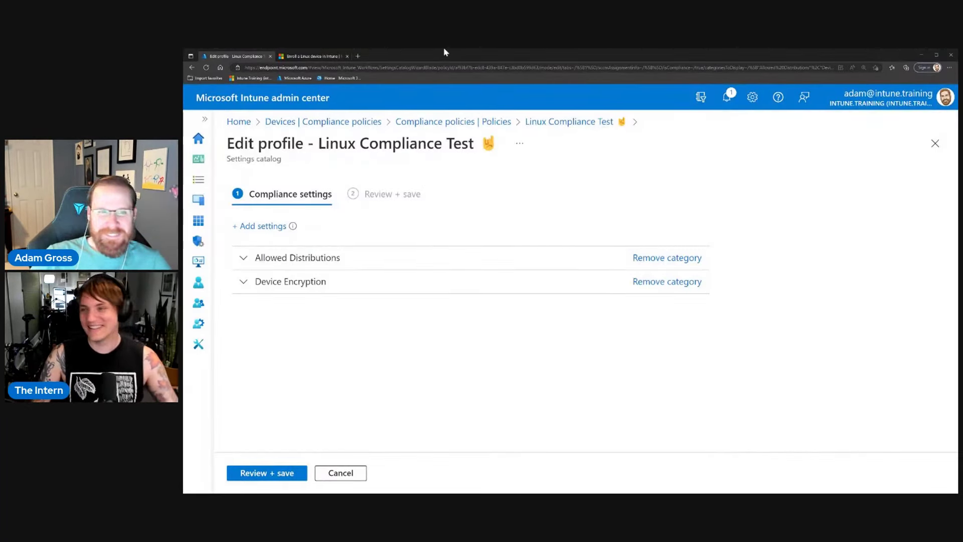
Add all five Password Policy settings to the Linux Compliance Test profile.
click(259, 230)
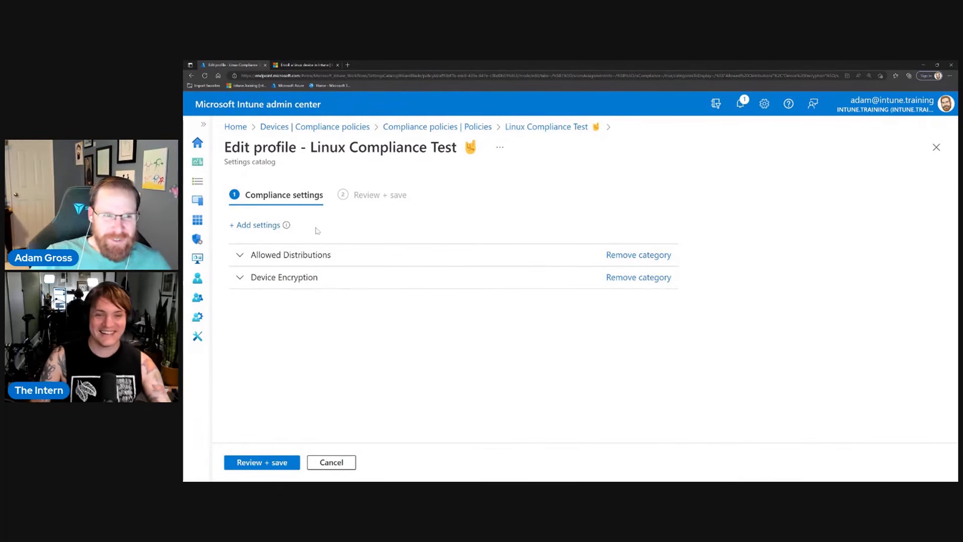
click(562, 237)
click(487, 350)
click(892, 308)
click(937, 130)
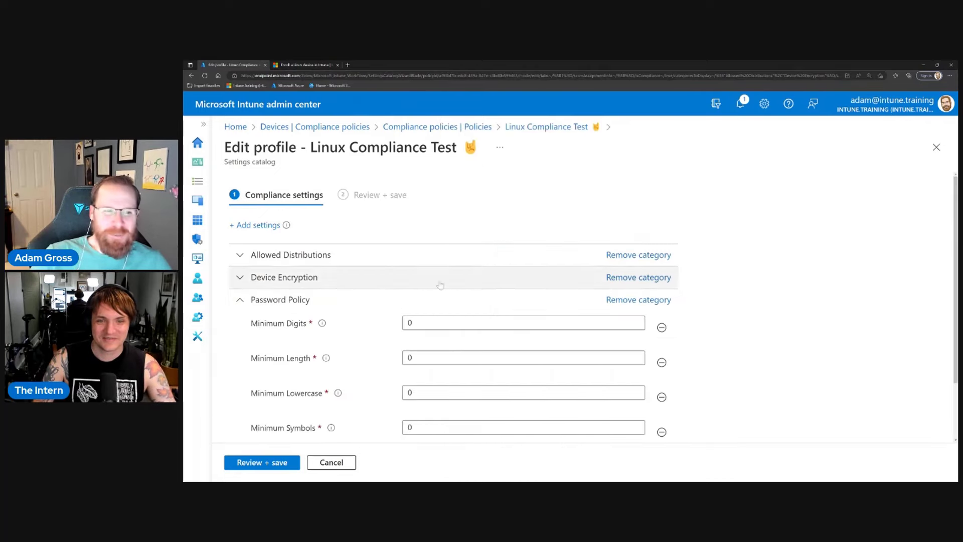
Set password minimums: digits 12, length 24, lowercase 5, symbols 12, uppercase 1.
scroll(594, 307, down, 1)
double_click(410, 282)
text(12)
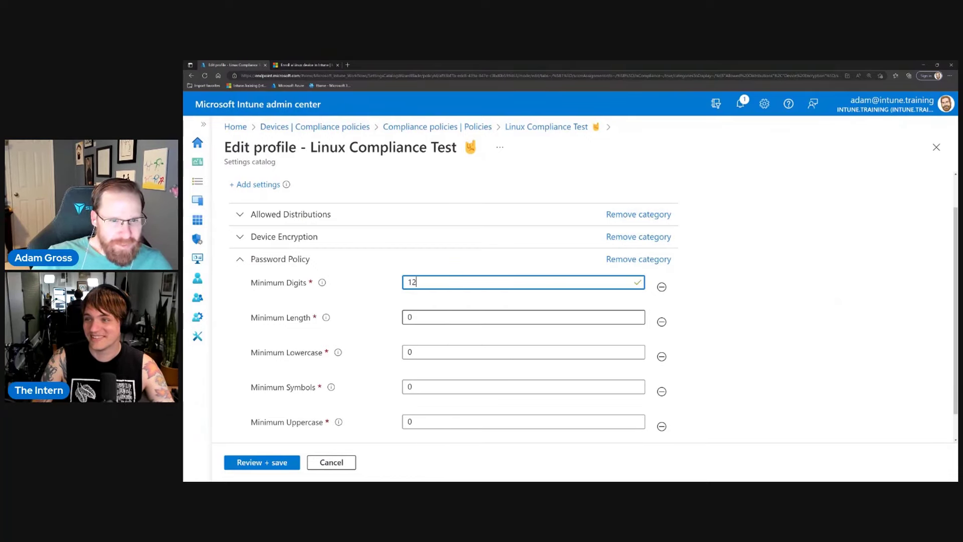
key(Tab)
text(24)
key(Tab)
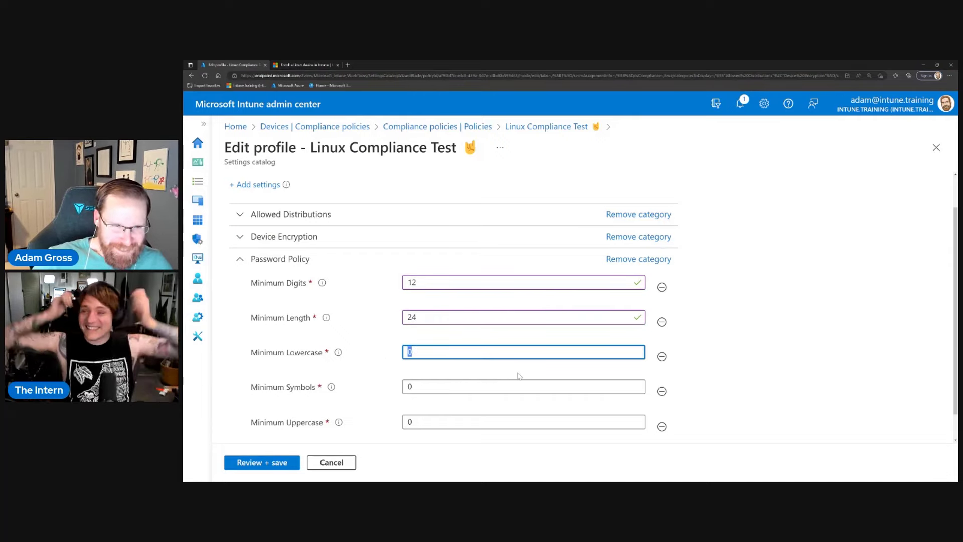
text(5)
key(Tab)
scroll(378, 372, down, 1)
scroll(382, 372, down, 1)
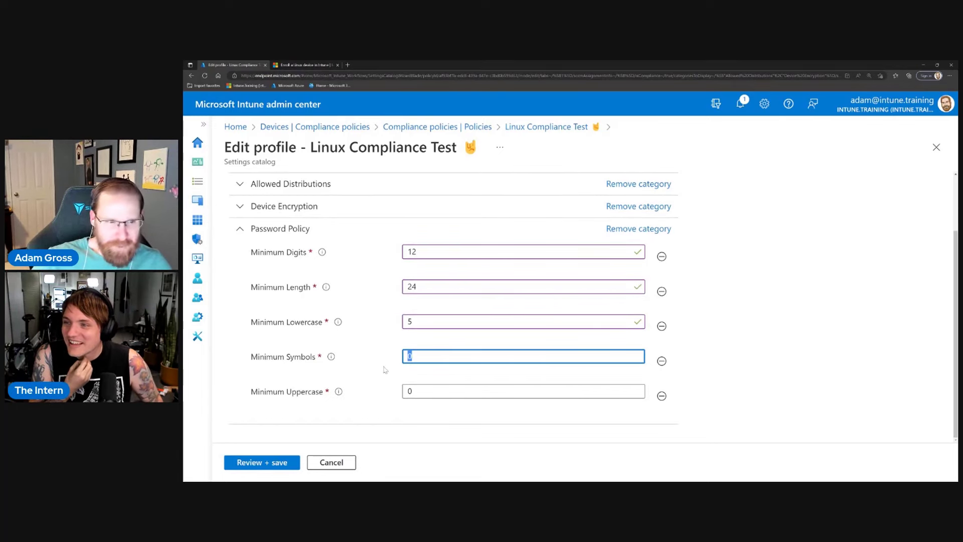
text(12)
key(Tab)
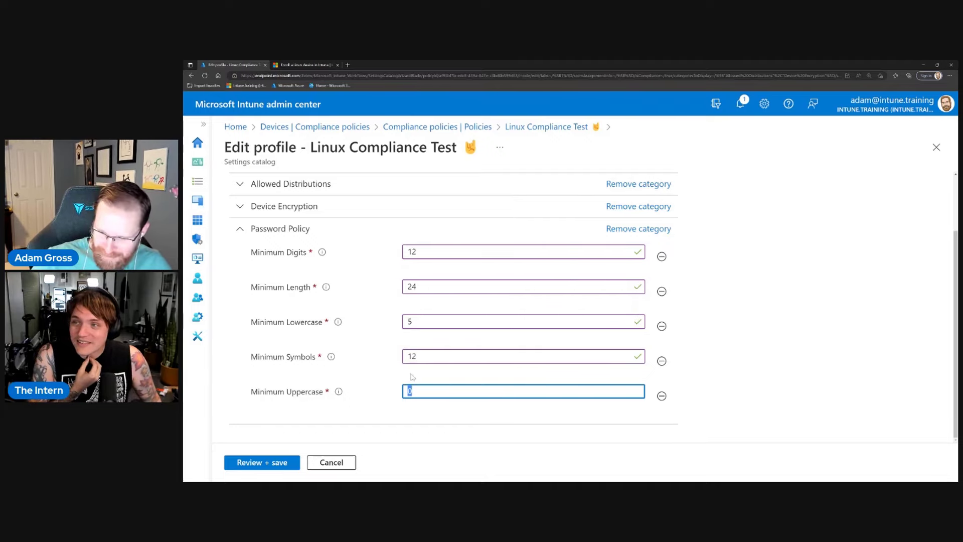
text(0)
key(BackSpace)
text(1)
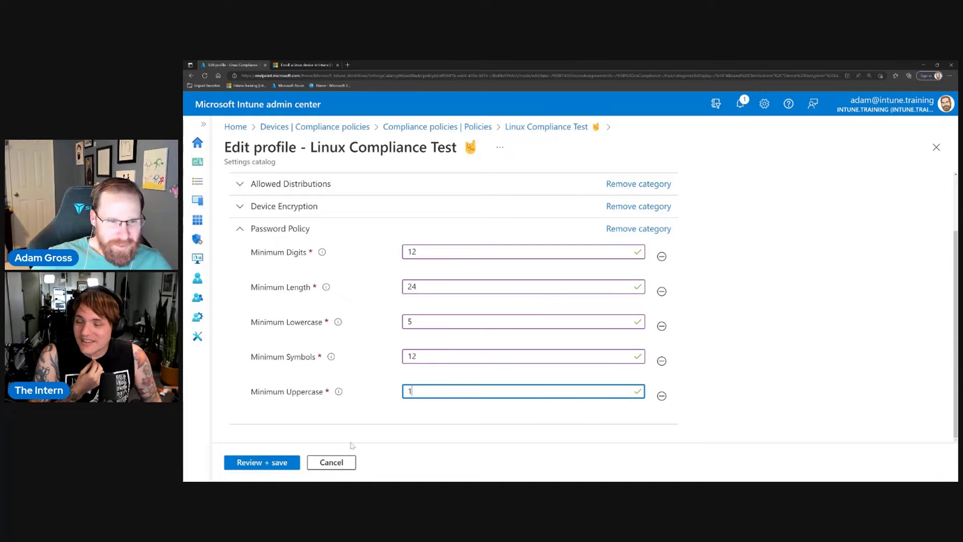
Review and save the Linux Compliance Test changes, then check the saved Password Policy values.
click(280, 462)
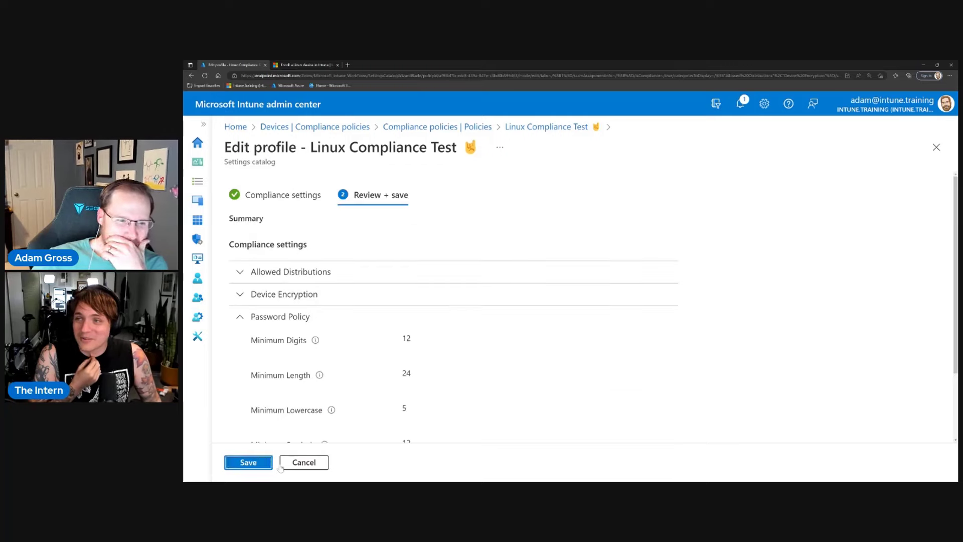
click(248, 463)
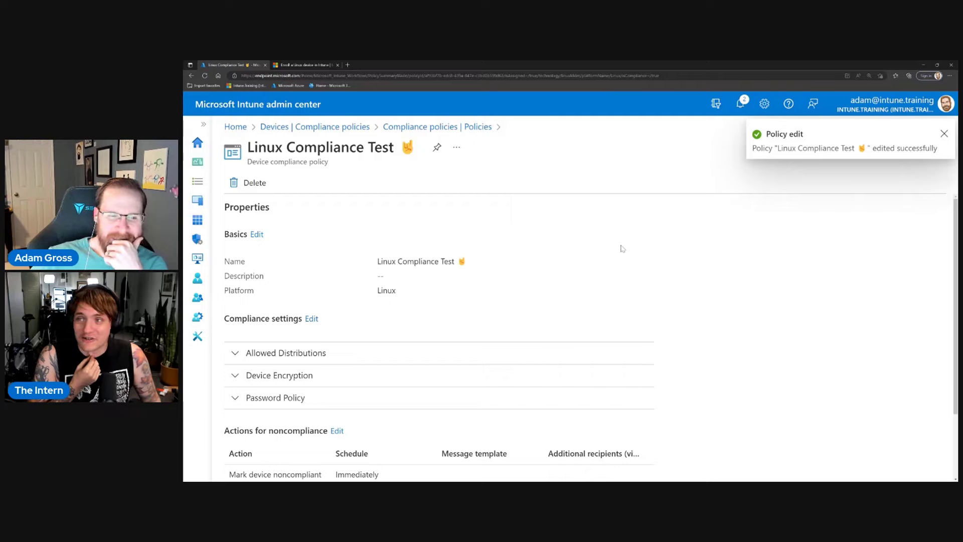
scroll(622, 249, down, 2)
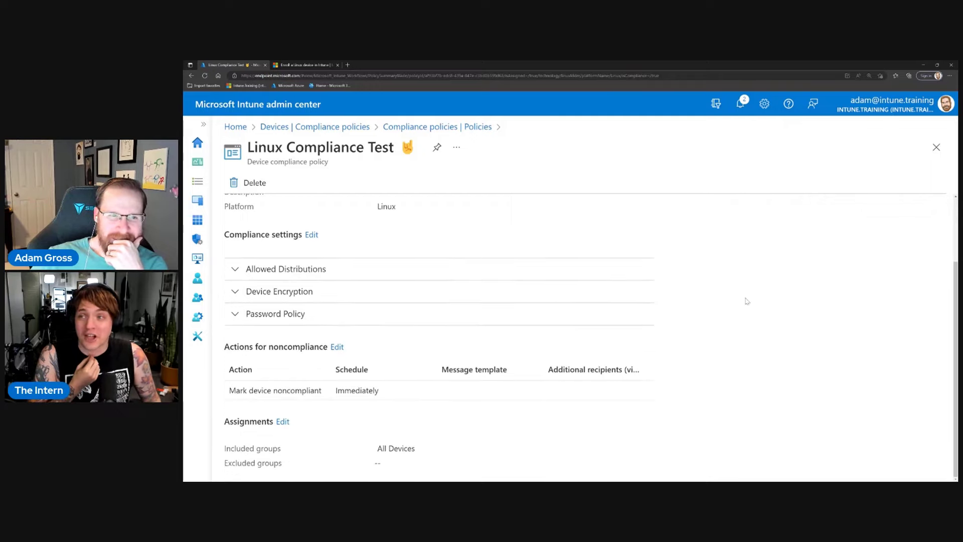
scroll(746, 301, up, 1)
click(340, 357)
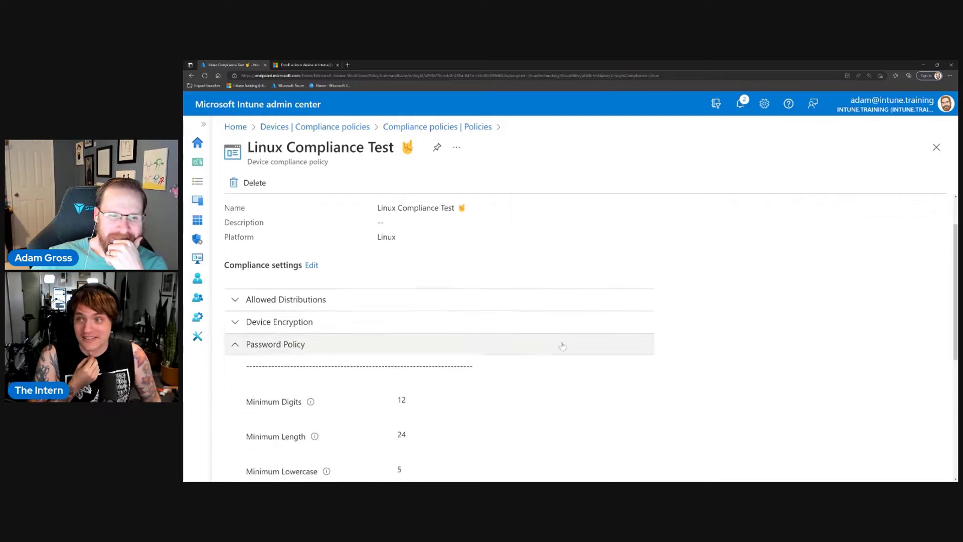
scroll(562, 346, down, 2)
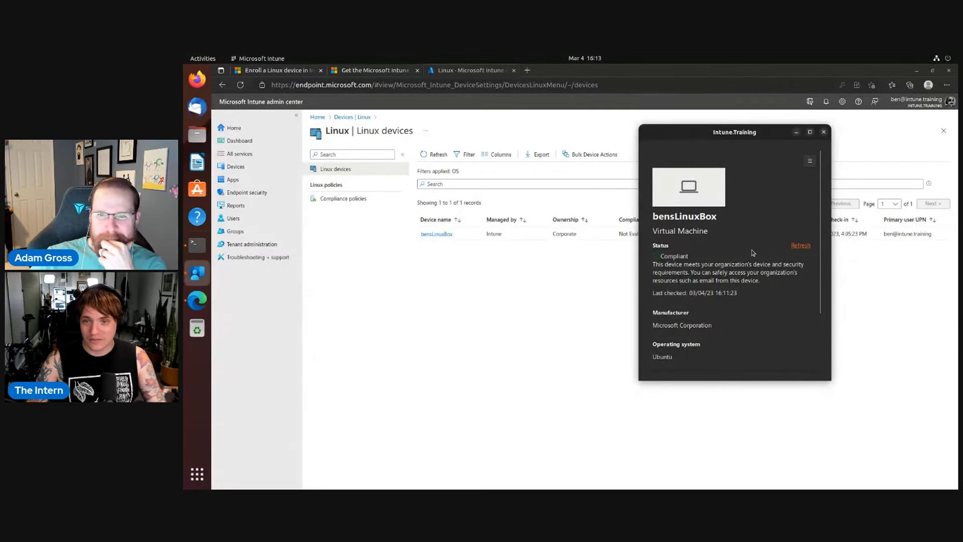
Refresh bensLinuxBox's compliance status until it reports Not compliant.
click(802, 245)
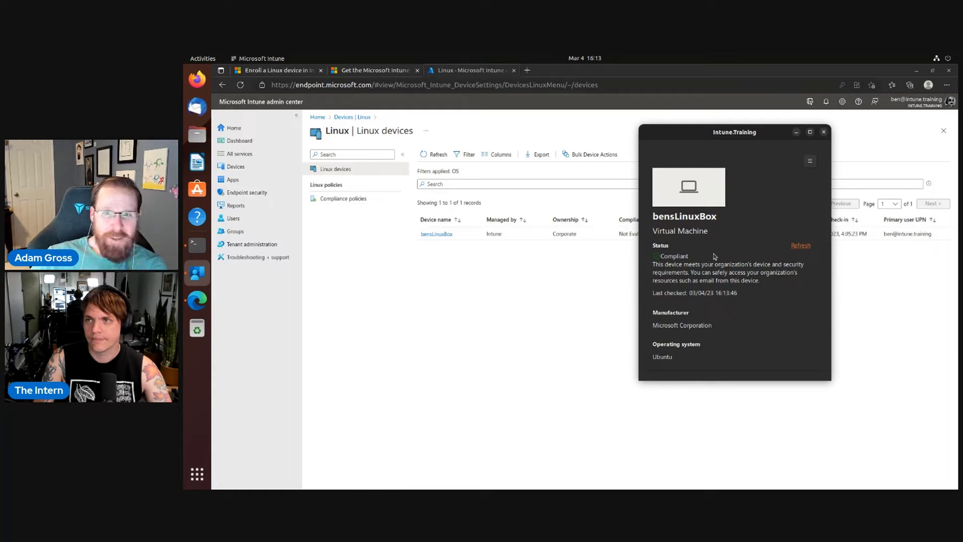
click(798, 247)
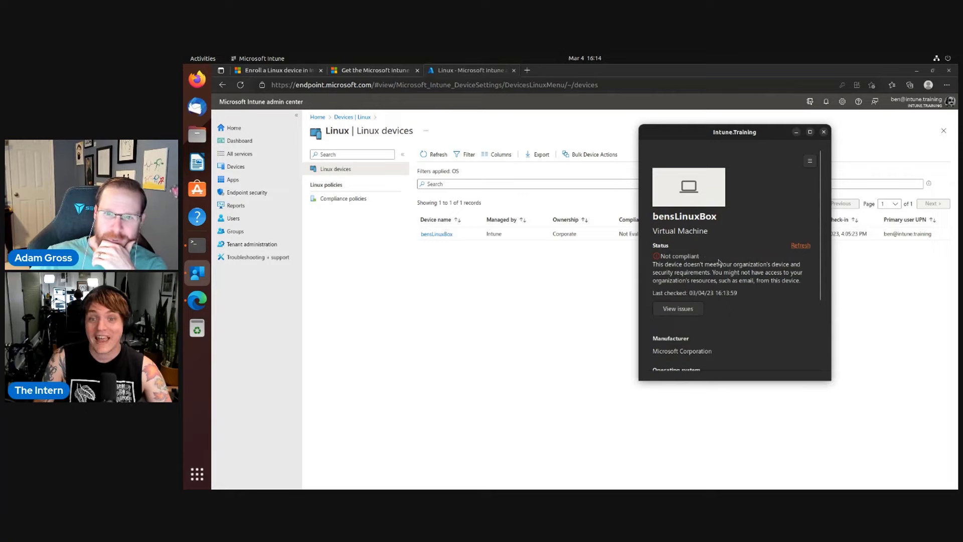
Look through bensLinuxBox's password issue cards and open the help article for the 12-symbols requirement.
click(677, 309)
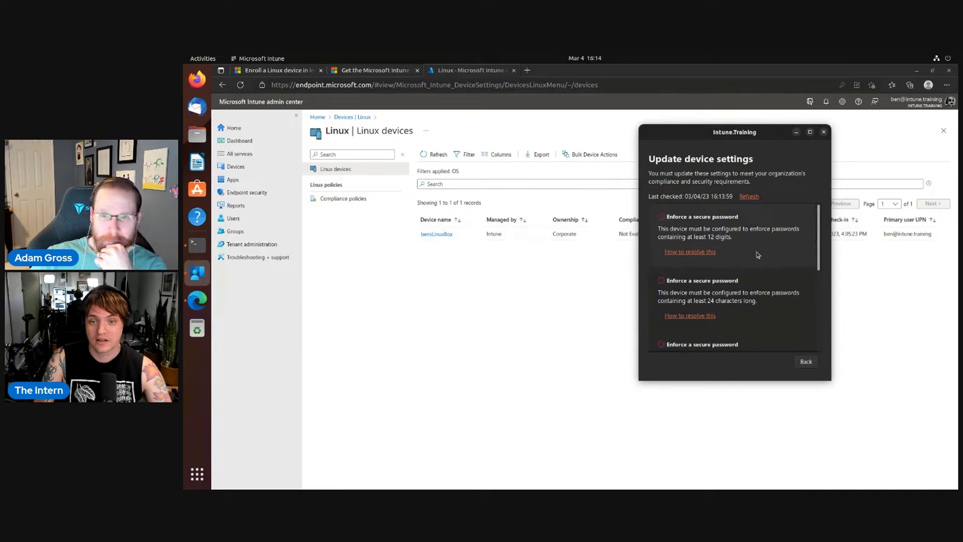
scroll(758, 309, down, 2)
scroll(757, 309, down, 4)
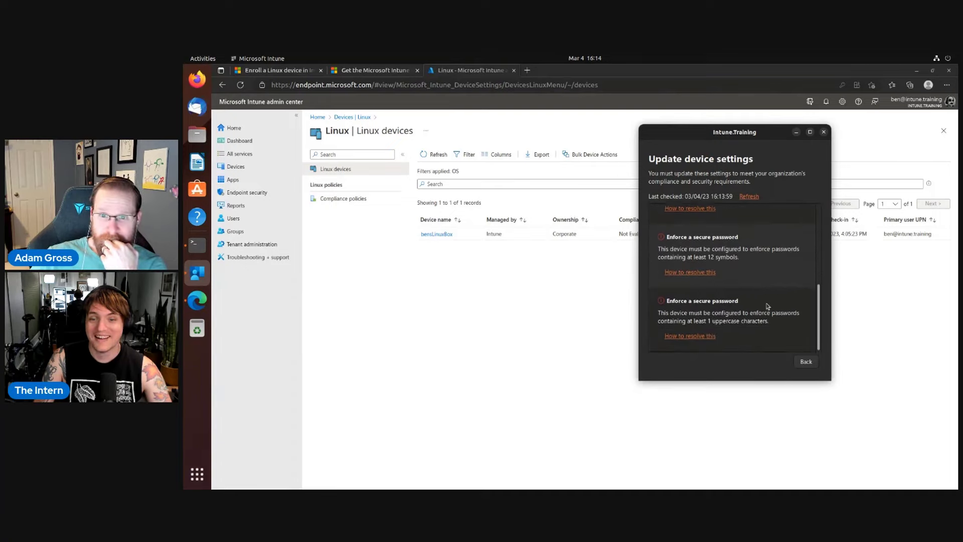
scroll(767, 306, up, 5)
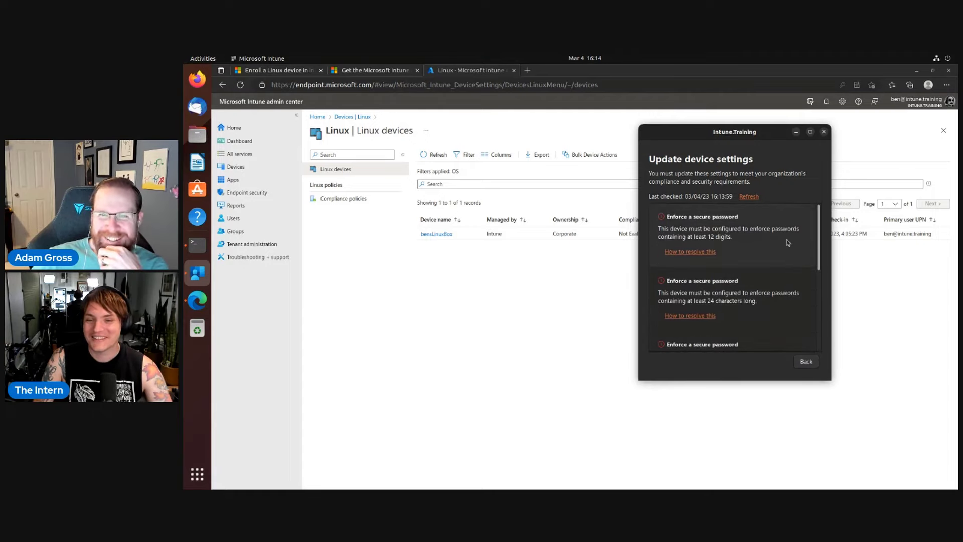
scroll(748, 244, down, 1)
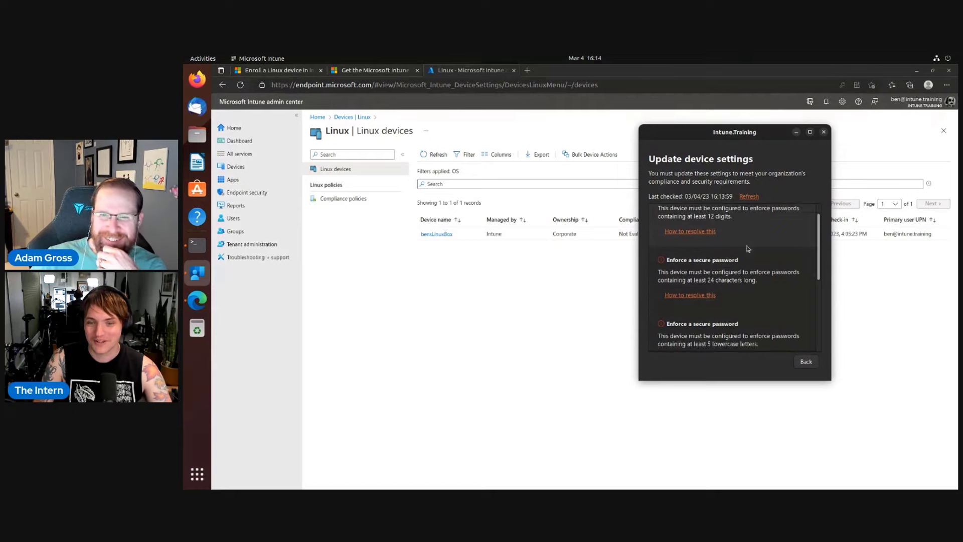
scroll(741, 282, down, 6)
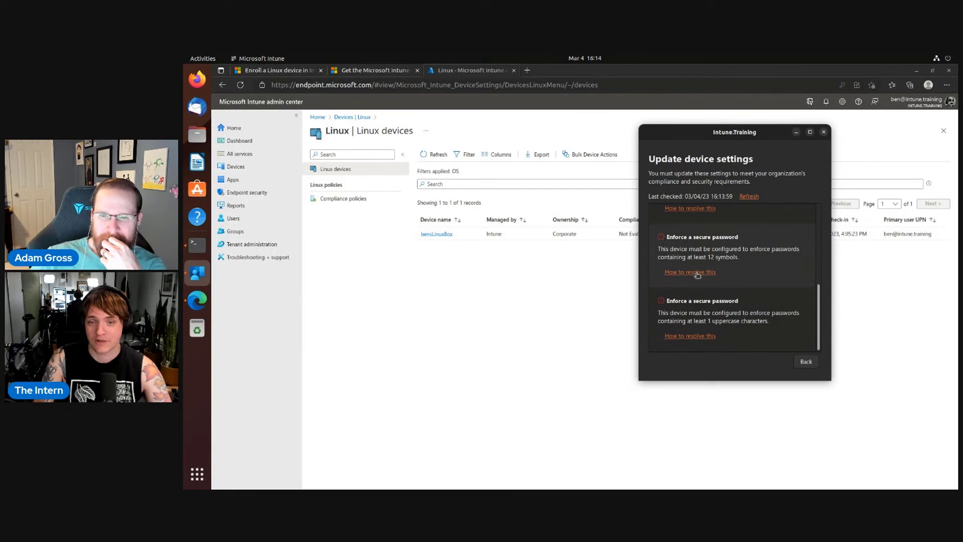
click(697, 272)
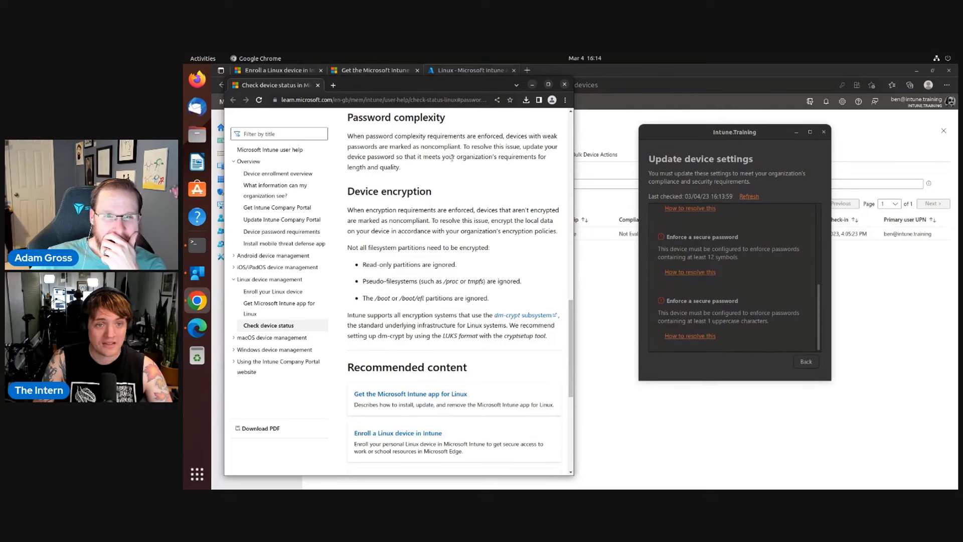
scroll(471, 192, down, 2)
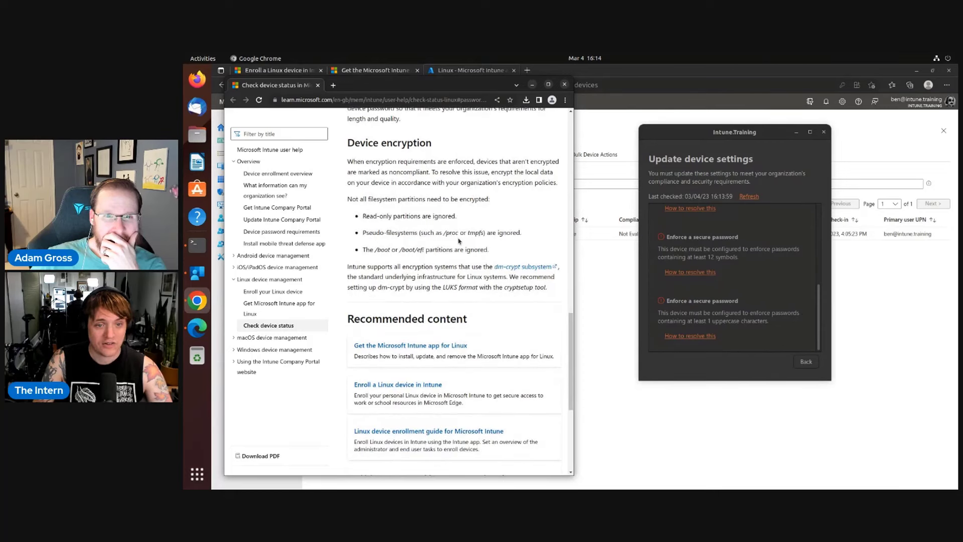
scroll(451, 246, up, 9)
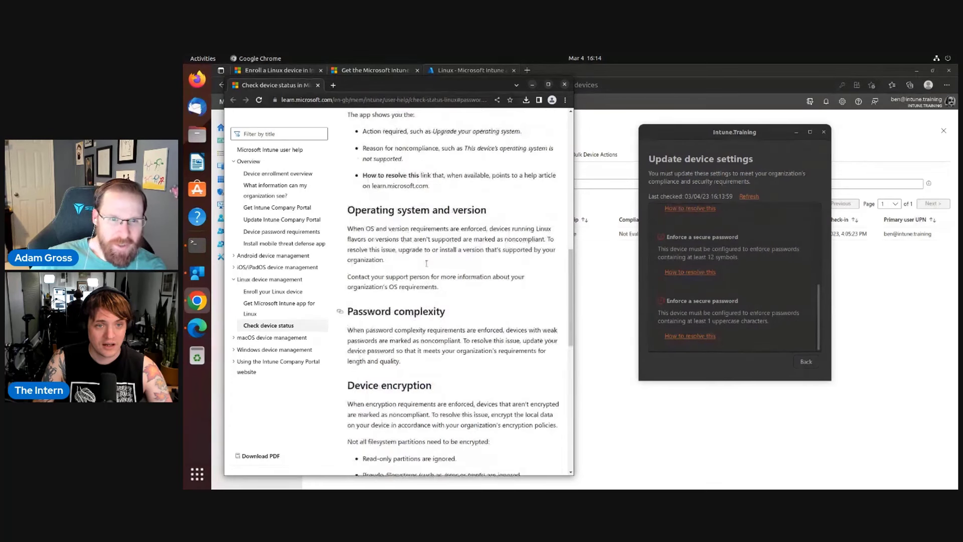
scroll(427, 267, down, 4)
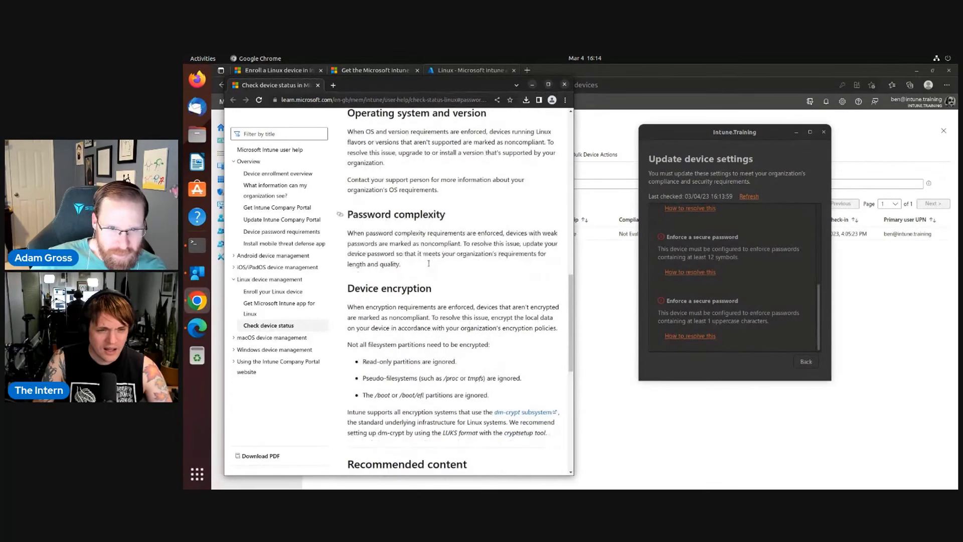
drag(355, 233, 478, 266)
click(408, 251)
click(486, 266)
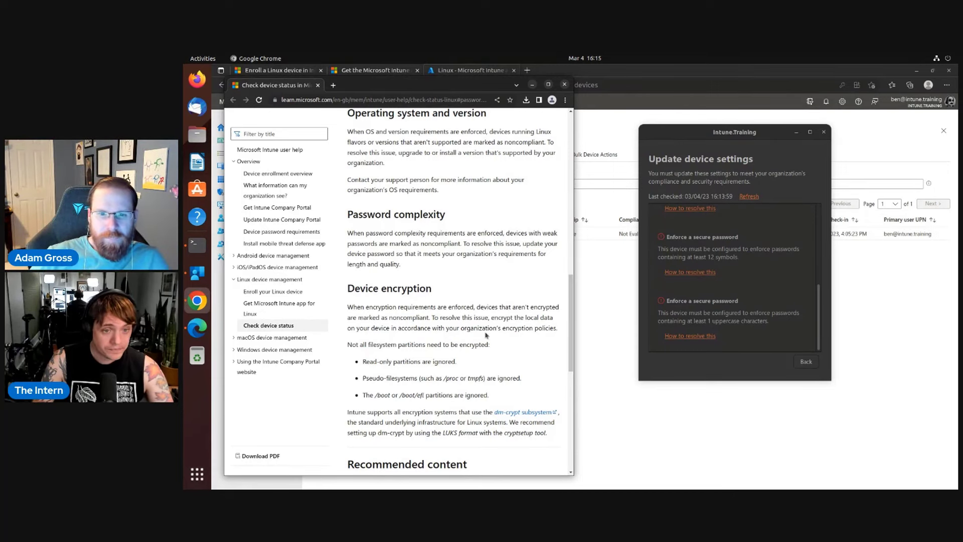
Go back from Update device settings to bensLinuxBox's device page, still showing Not compliant.
click(806, 363)
scroll(747, 292, down, 1)
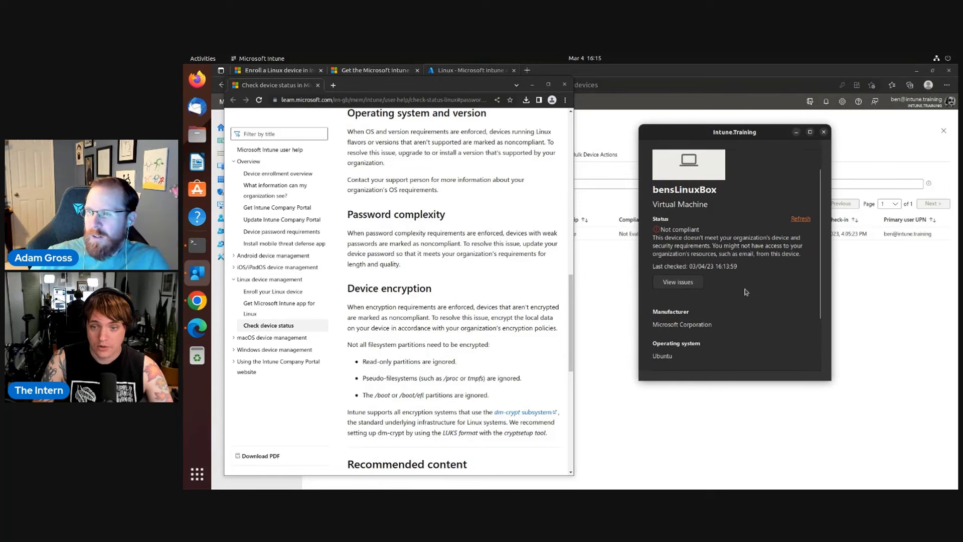